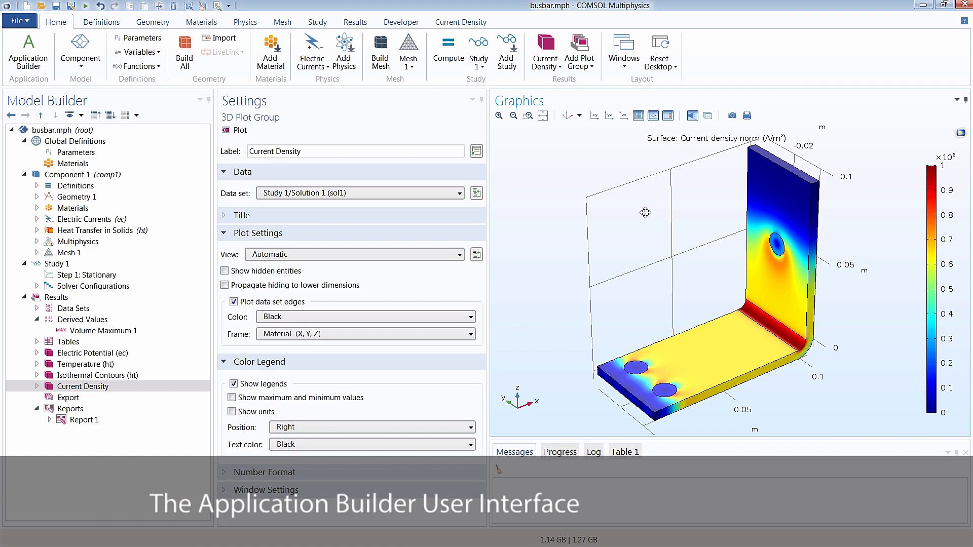
Examine the settings of the Volume Maximum 1 derived value and of Report 1 in the model results
mouse_move(647, 216)
left_mouse_down()
mouse_move(652, 189)
mouse_move(649, 208)
left_mouse_up()
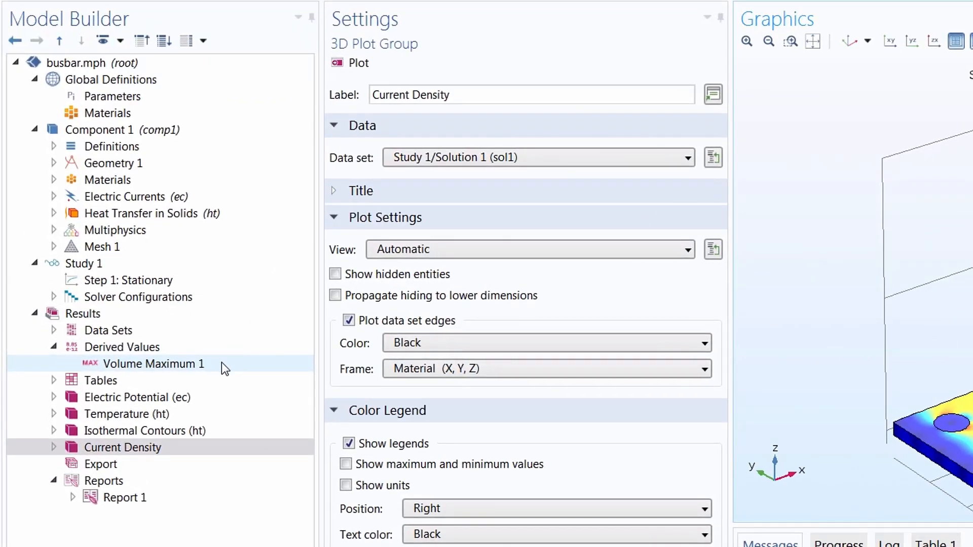
left_click(214, 364)
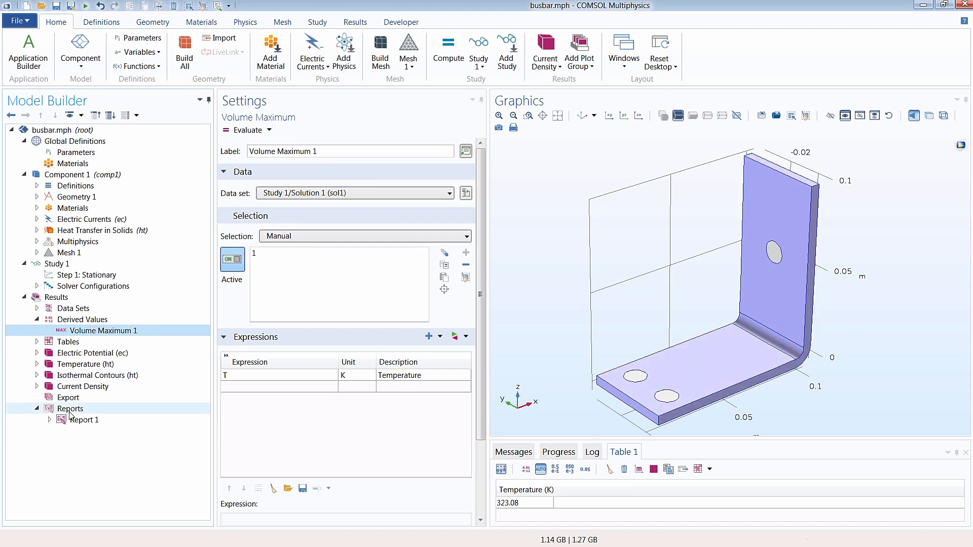
left_click(113, 422)
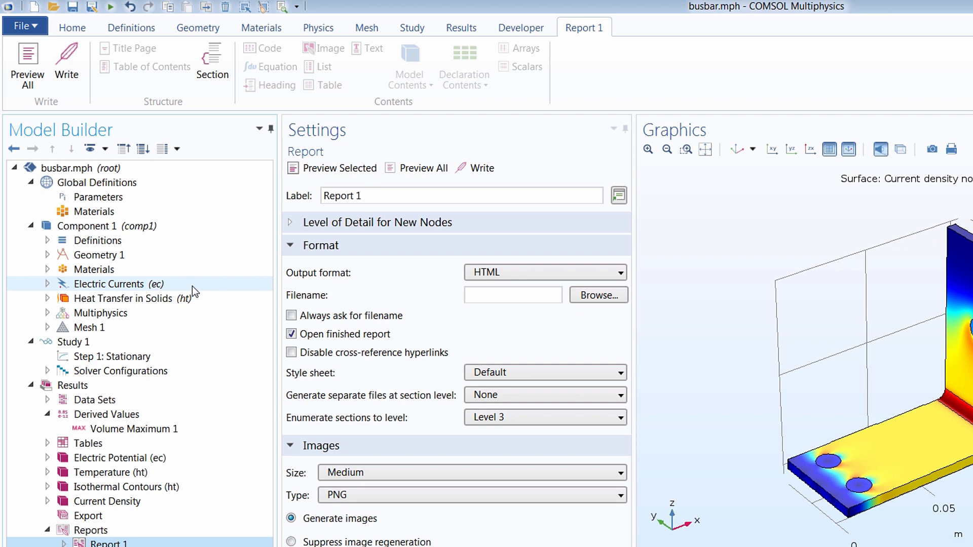
Switch from the Model Builder to the Application Builder and hide the Preview window
left_click(79, 31)
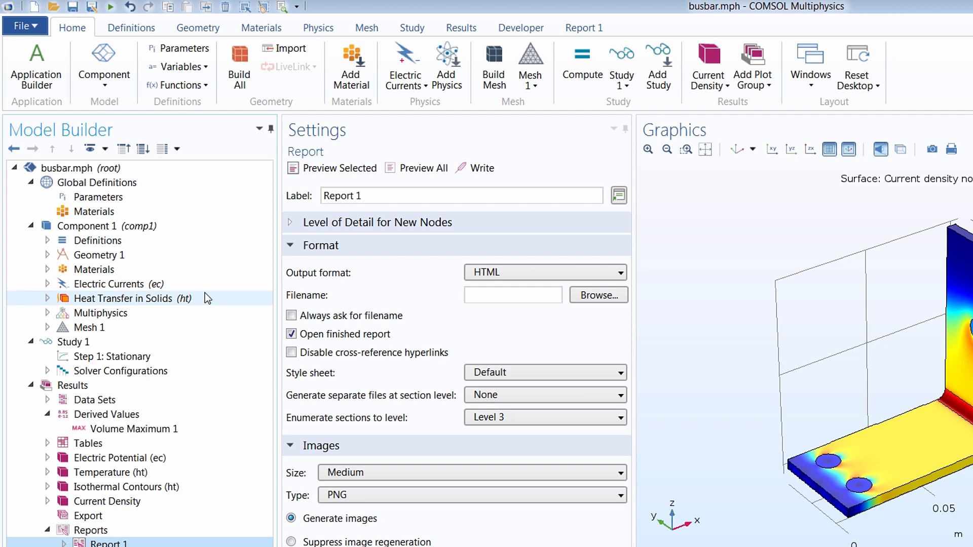
left_click(64, 90)
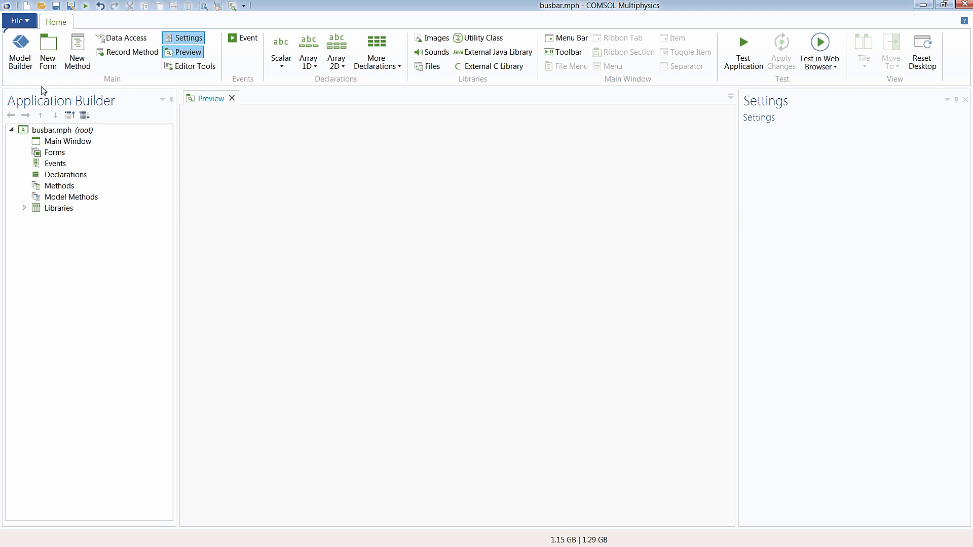
left_click(21, 51)
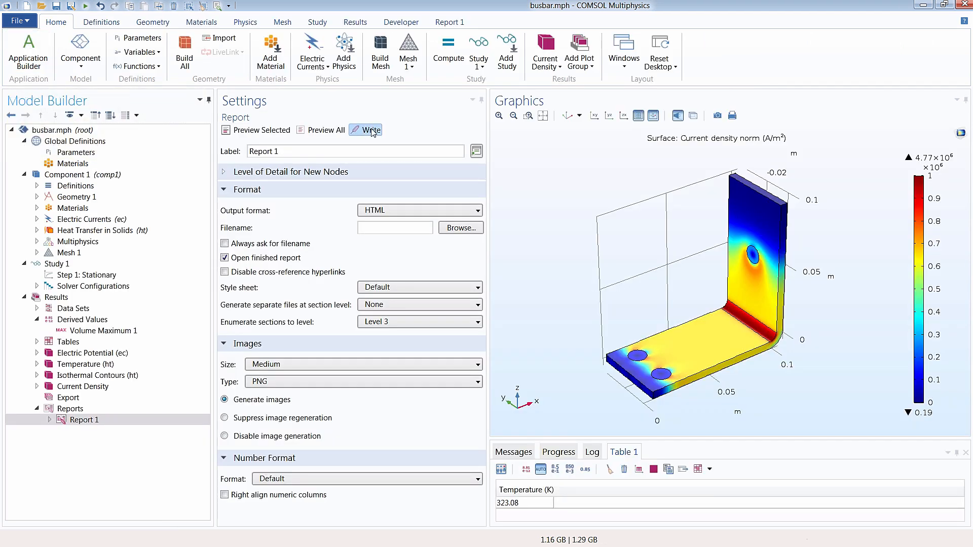
left_click(46, 71)
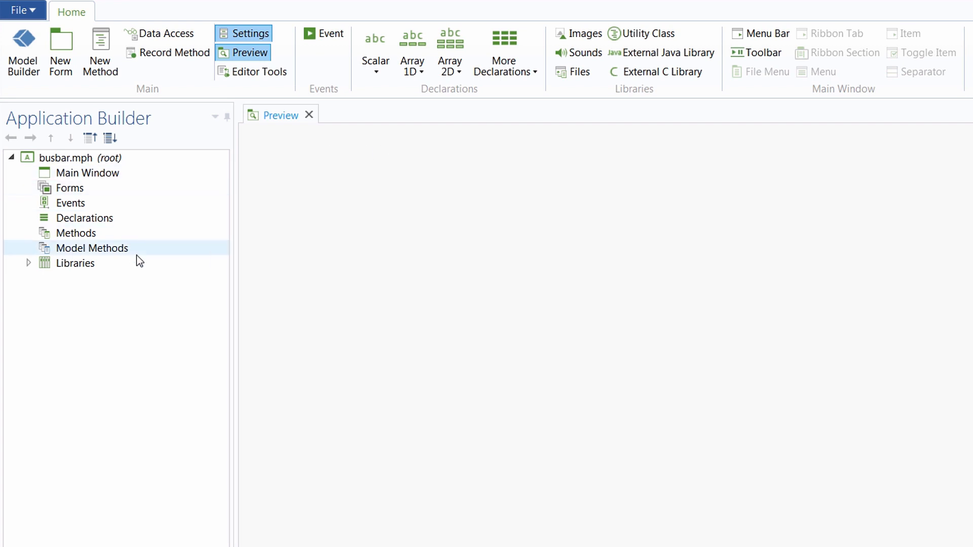
left_click(248, 56)
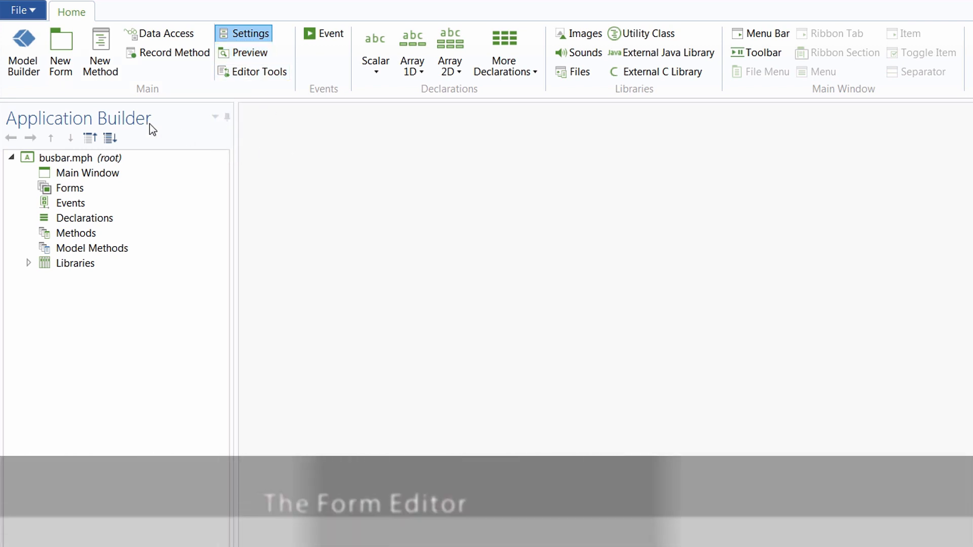
Start a new form and include the Length, Width and Applied voltage parameters as inputs and Volume Maximum 1 as output
left_click(76, 74)
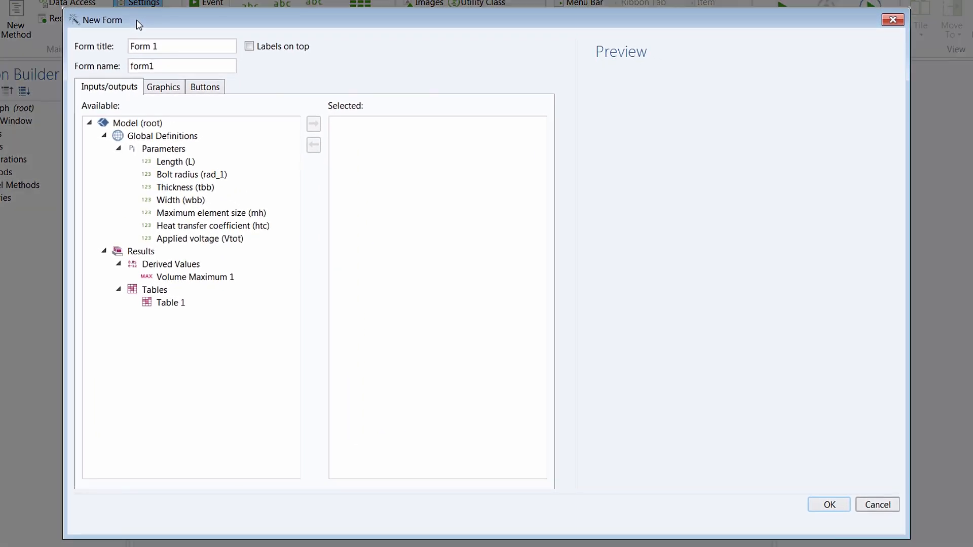
left_click(202, 162)
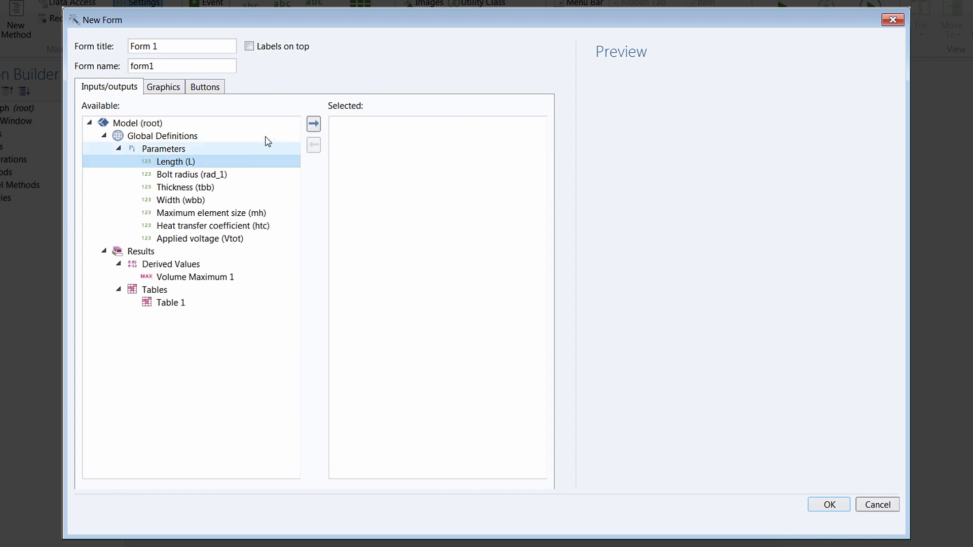
left_click(313, 124)
left_click(230, 187)
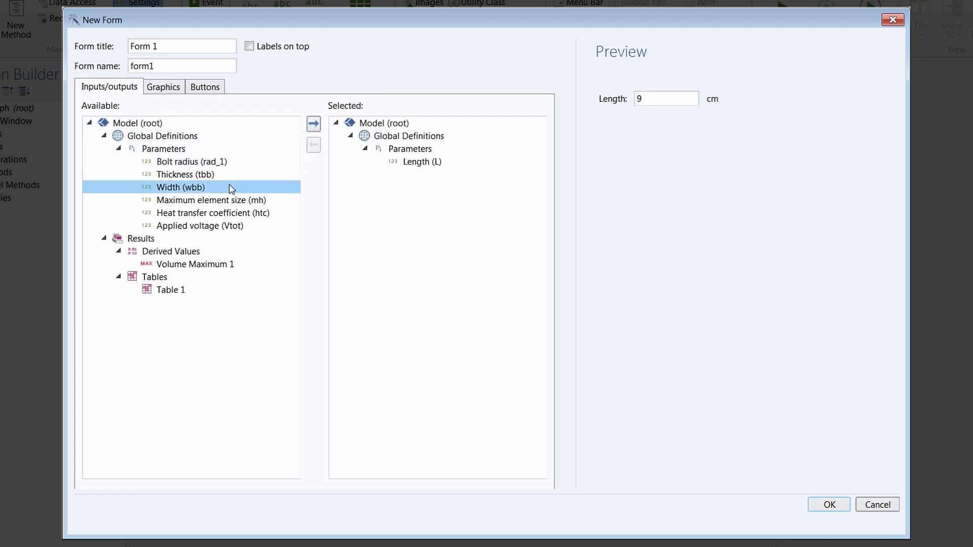
left_click(313, 124)
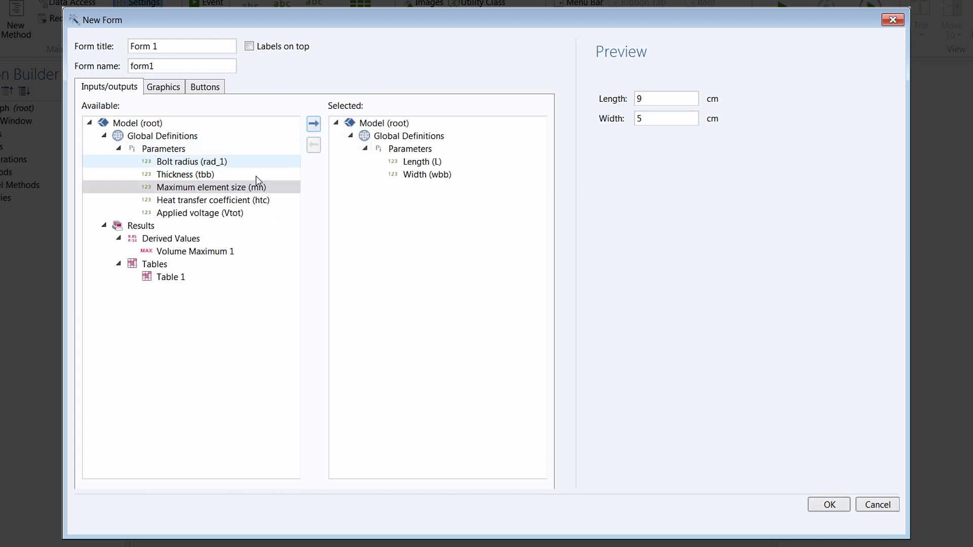
left_click(249, 212)
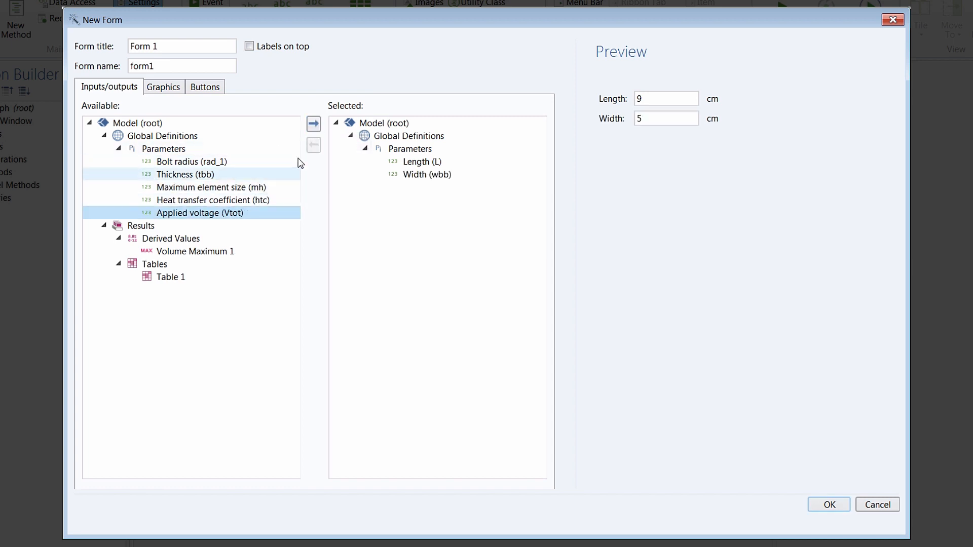
left_click(317, 123)
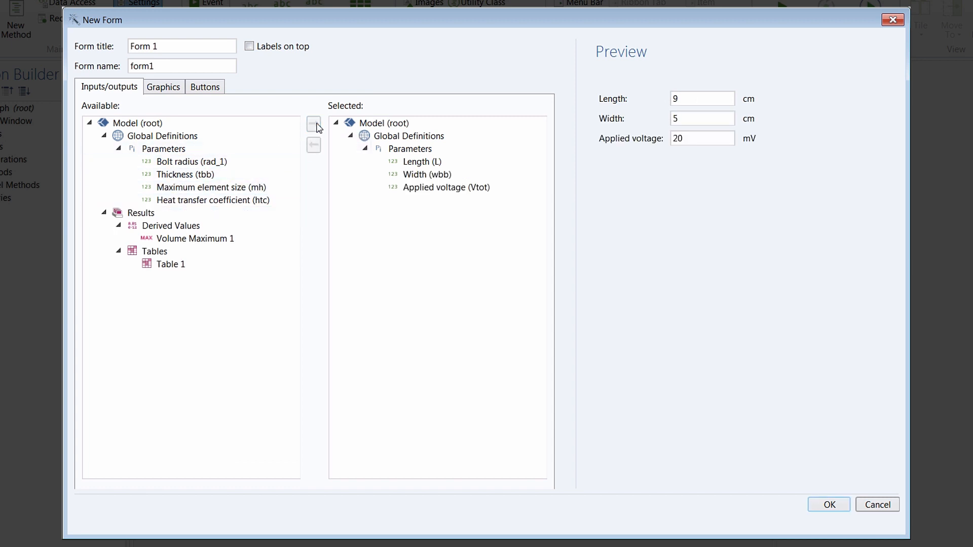
left_click(250, 239)
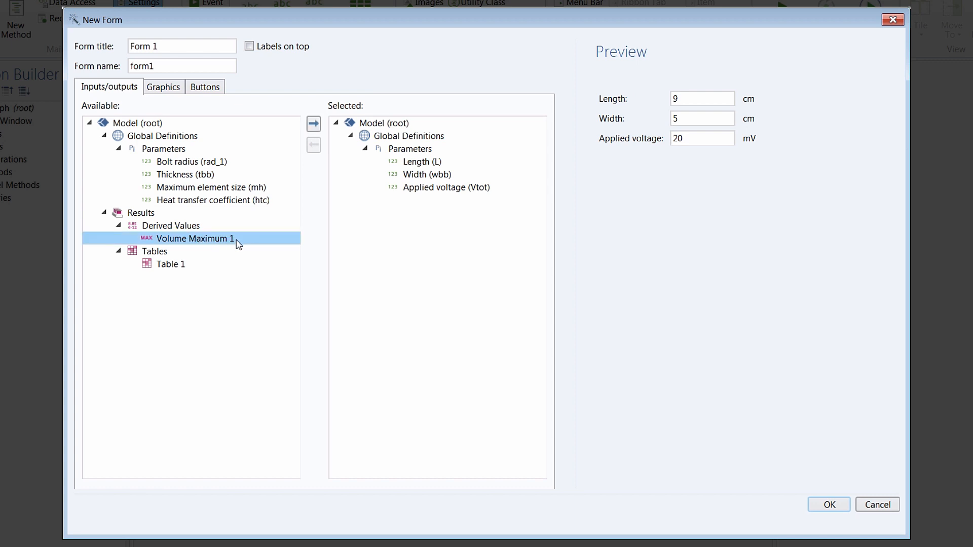
left_click(314, 125)
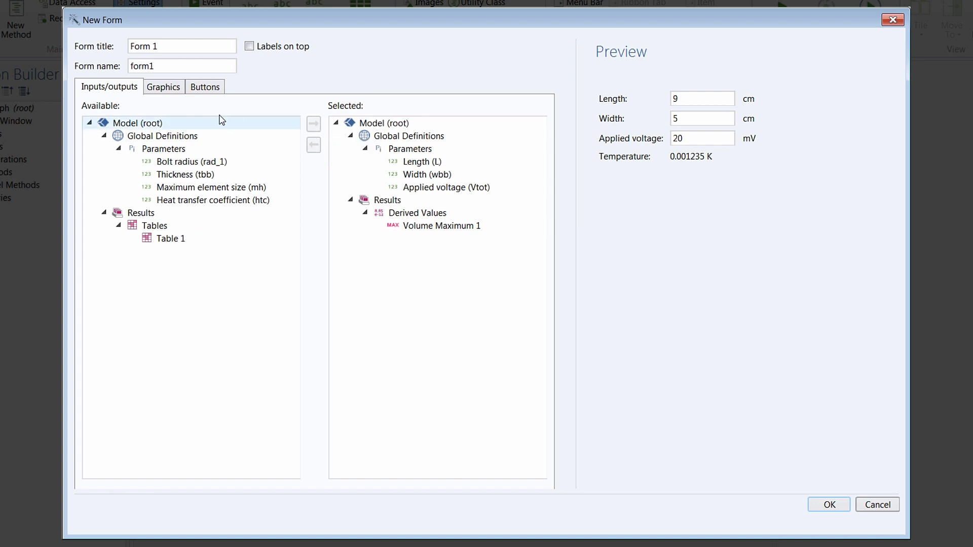
Add the Temperature (ht) plot and a Compute Study 1 button to the new form, and create the form
left_click(157, 88)
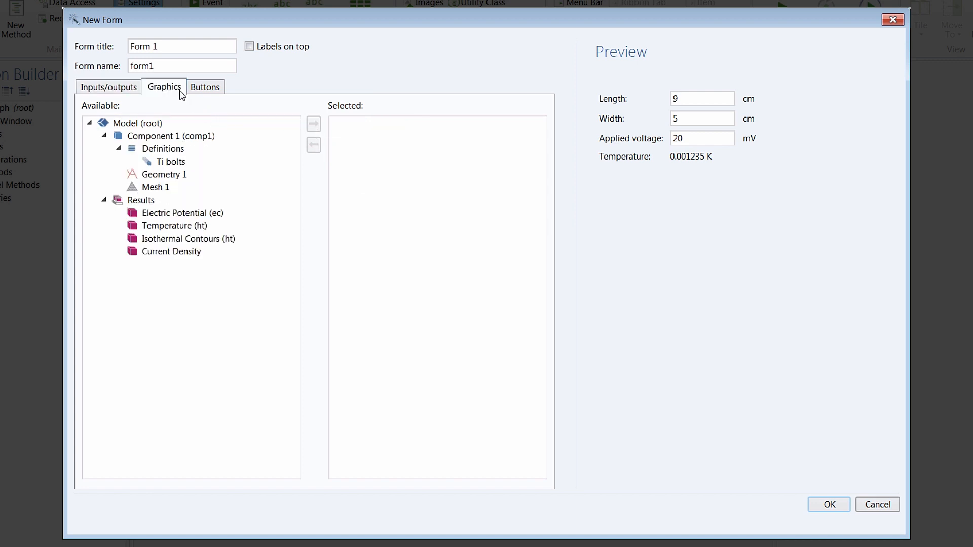
left_click(213, 227)
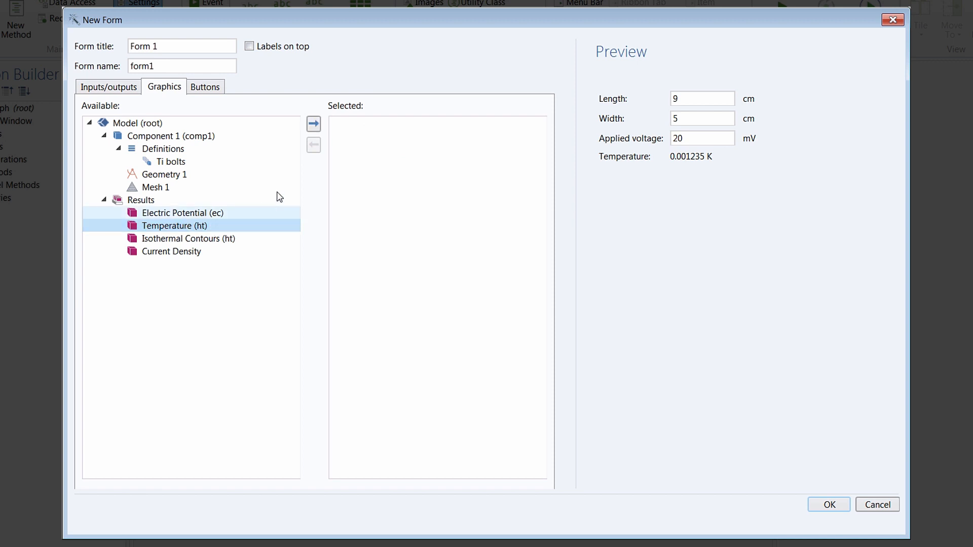
left_click(313, 125)
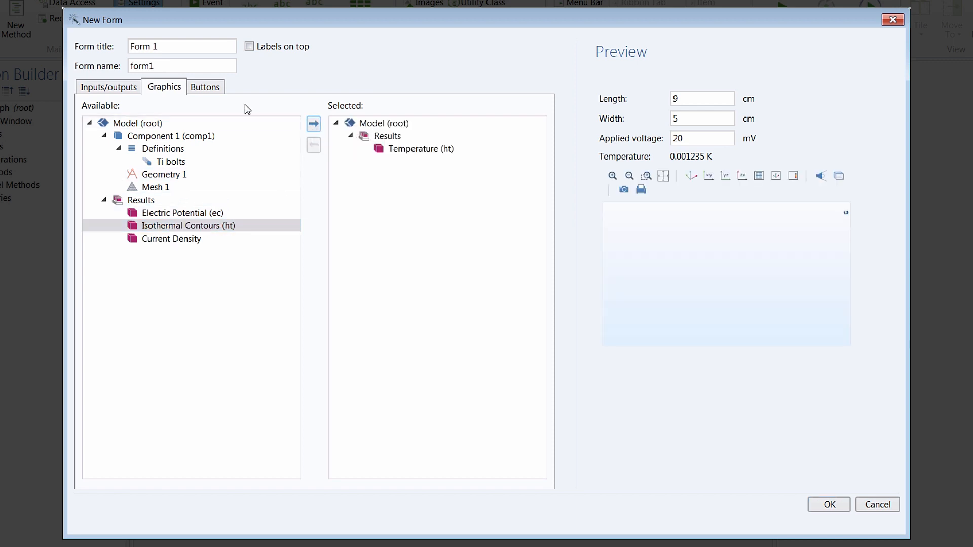
left_click(216, 90)
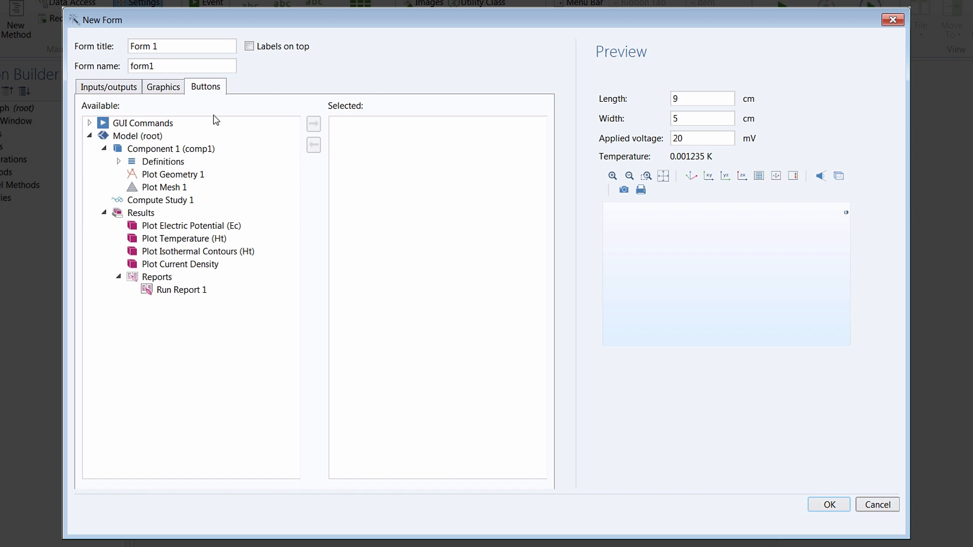
left_click(199, 205)
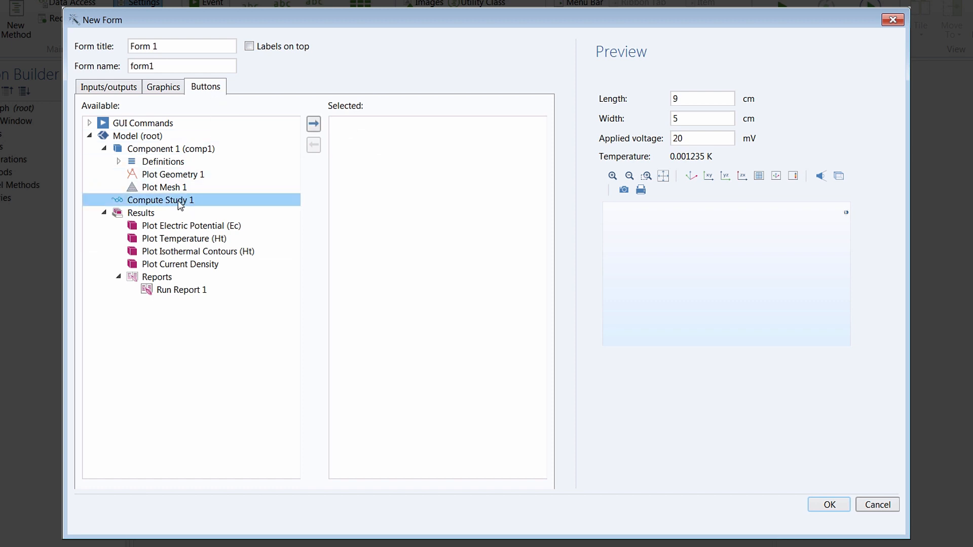
left_click(314, 126)
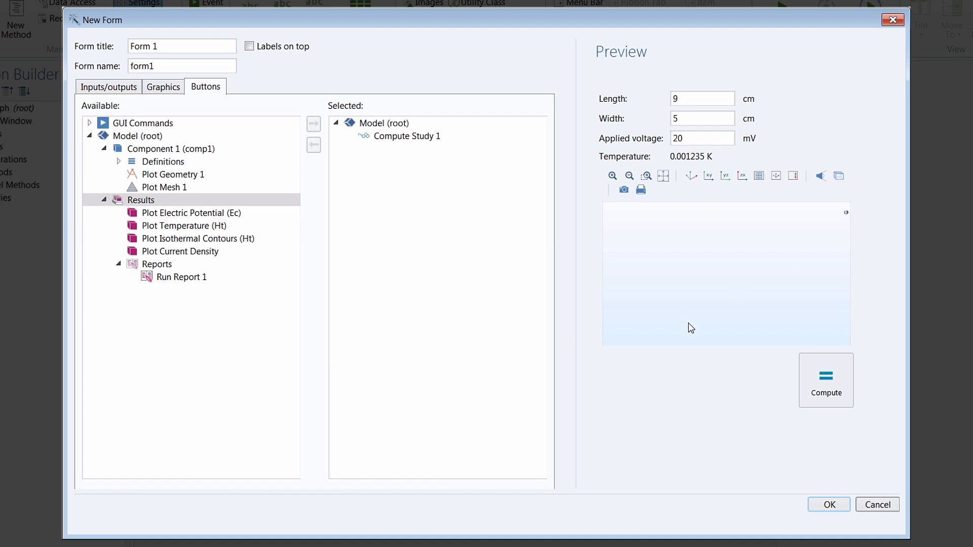
left_click(821, 505)
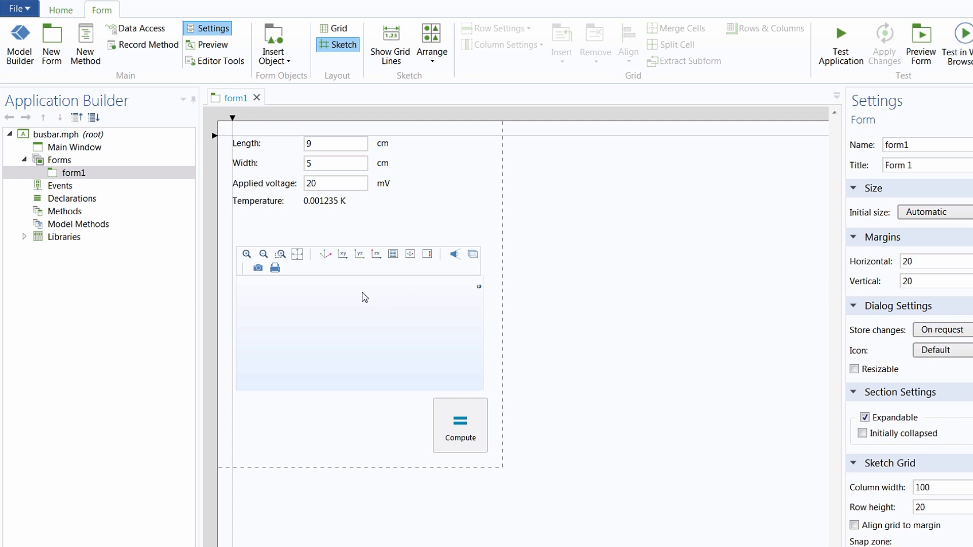
Arrange the Compute button and the temperature display below the input fields, and move the graphics object beside them and enlarge it
left_click_drag(364, 296, 703, 192)
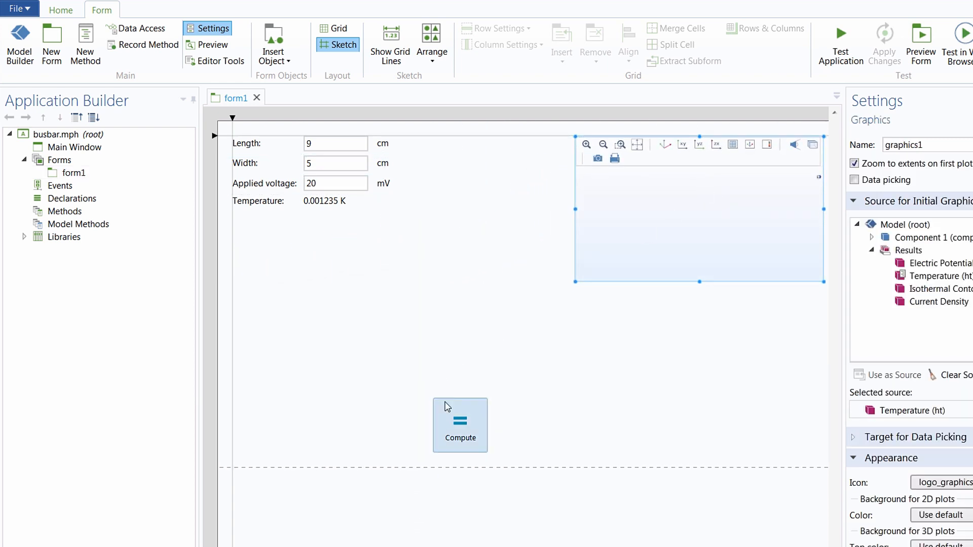
left_click_drag(458, 425, 312, 254)
left_click_drag(375, 223, 250, 320)
left_click(580, 276)
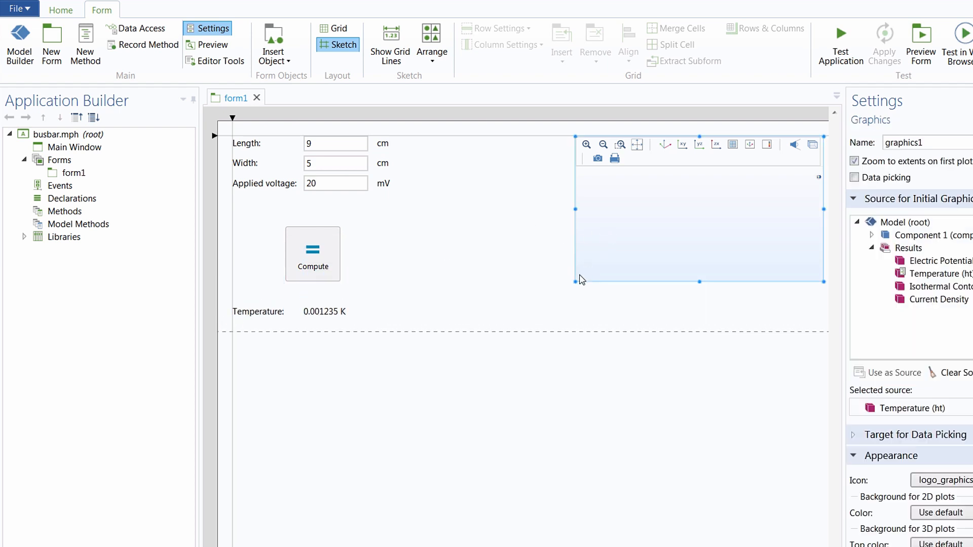
left_click_drag(573, 282, 399, 518)
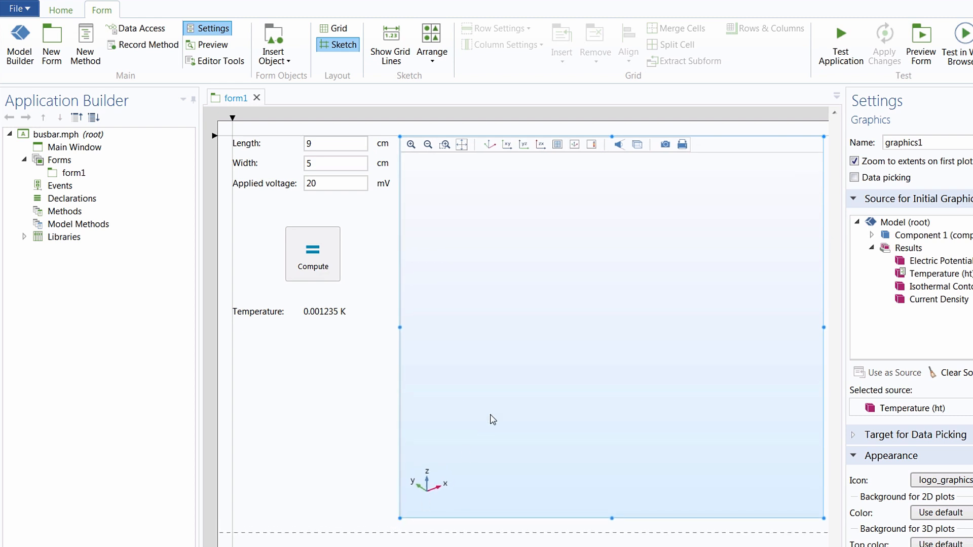
Test the application by computing with a length of 10 cm and a width of 7 cm, inspect the temperature plot, and close the test
left_click(852, 68)
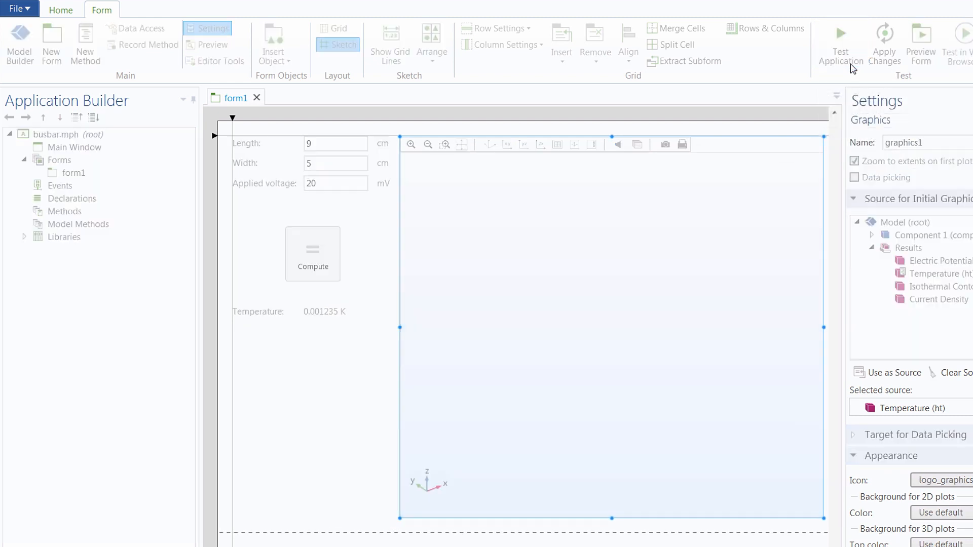
left_click_drag(505, 201, 504, 185)
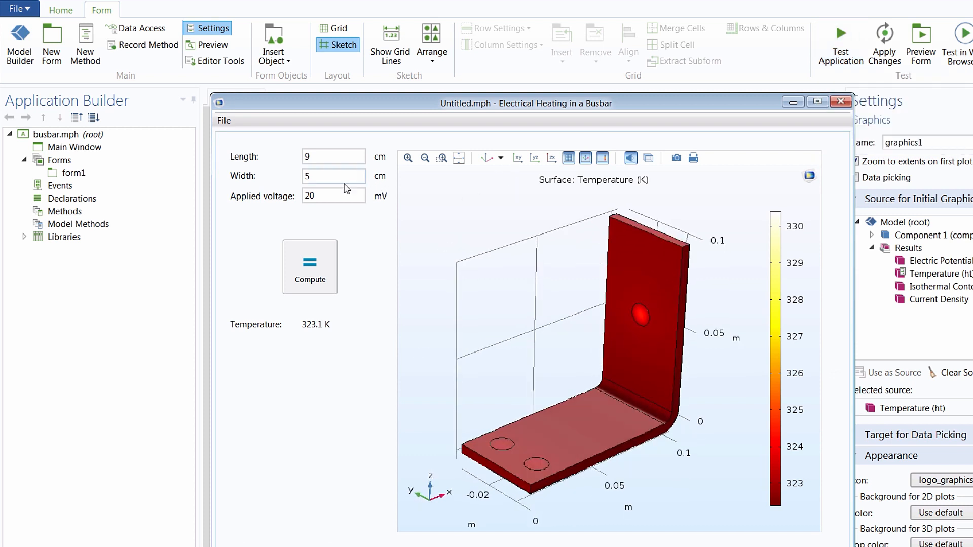
double_click(307, 178)
double_click(306, 160)
type("10")
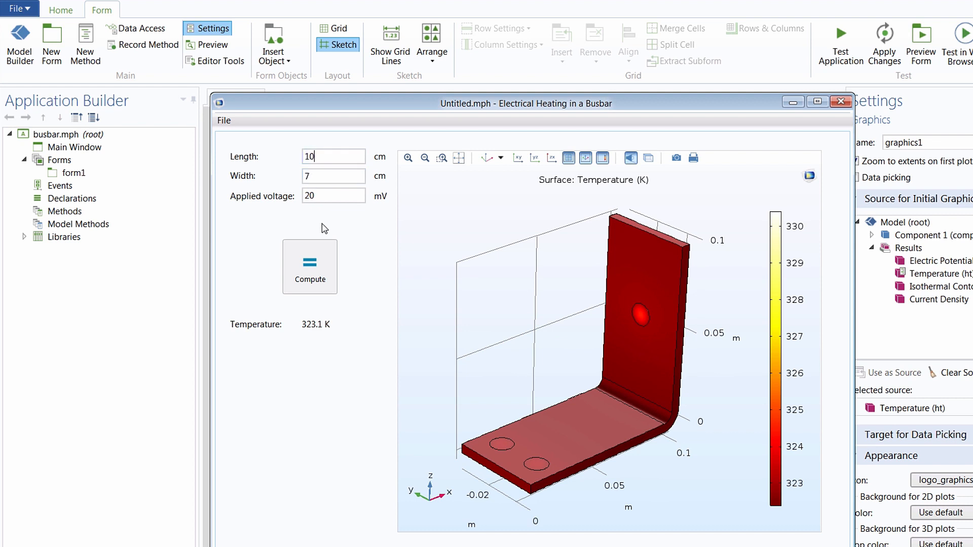
left_click(310, 273)
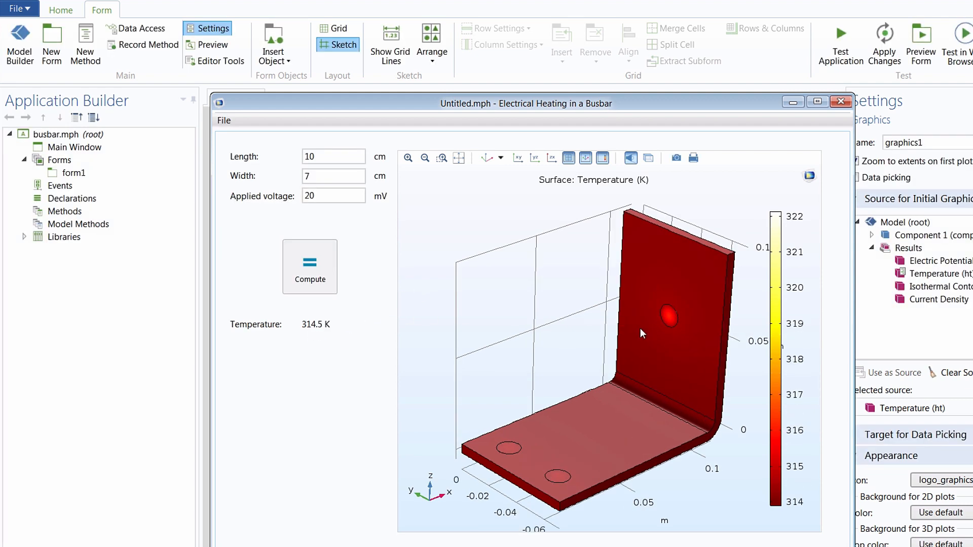
mouse_move(642, 333)
left_mouse_down()
mouse_move(578, 286)
mouse_move(524, 278)
mouse_move(651, 226)
mouse_move(627, 325)
mouse_move(641, 323)
left_mouse_up()
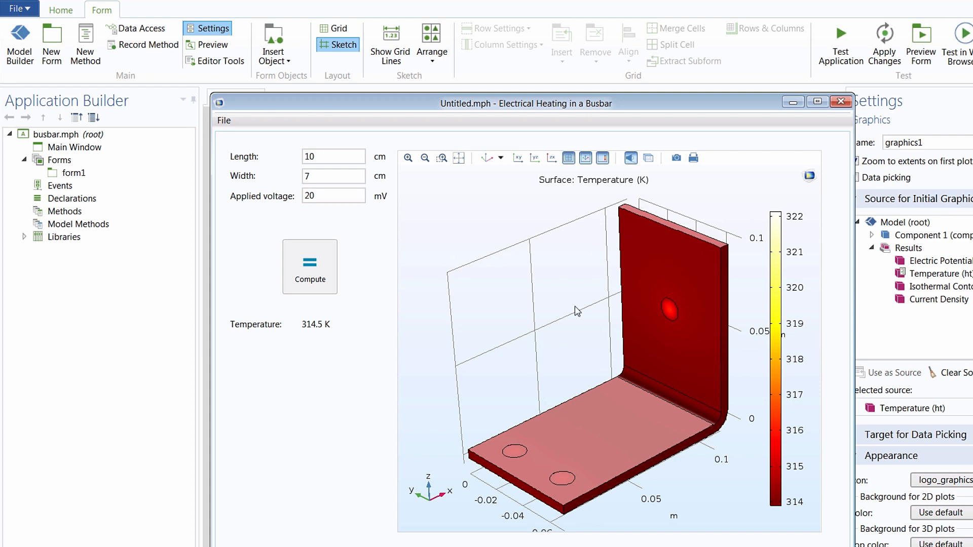
left_click(841, 101)
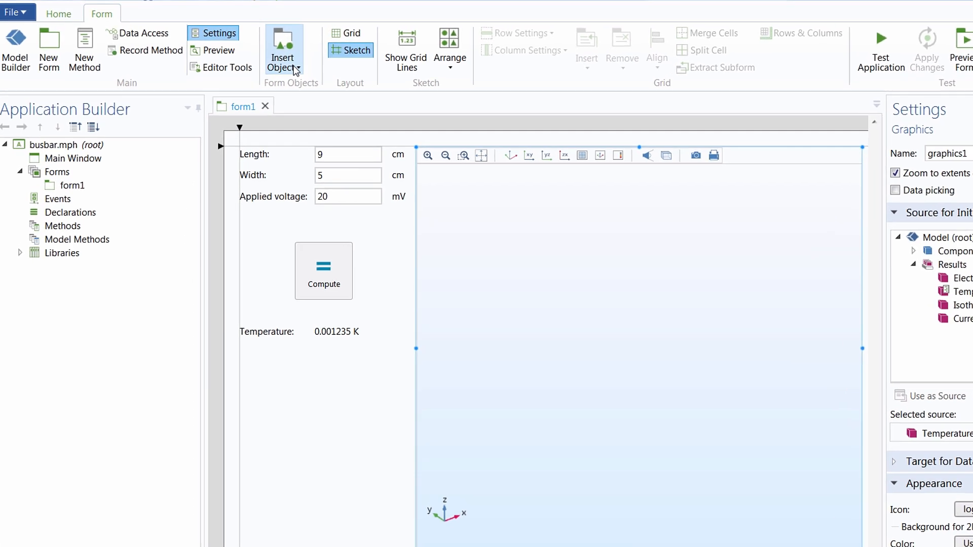
Insert a new button object on the form beside the Compute button, shifting the Compute button slightly to make room
left_click(296, 70)
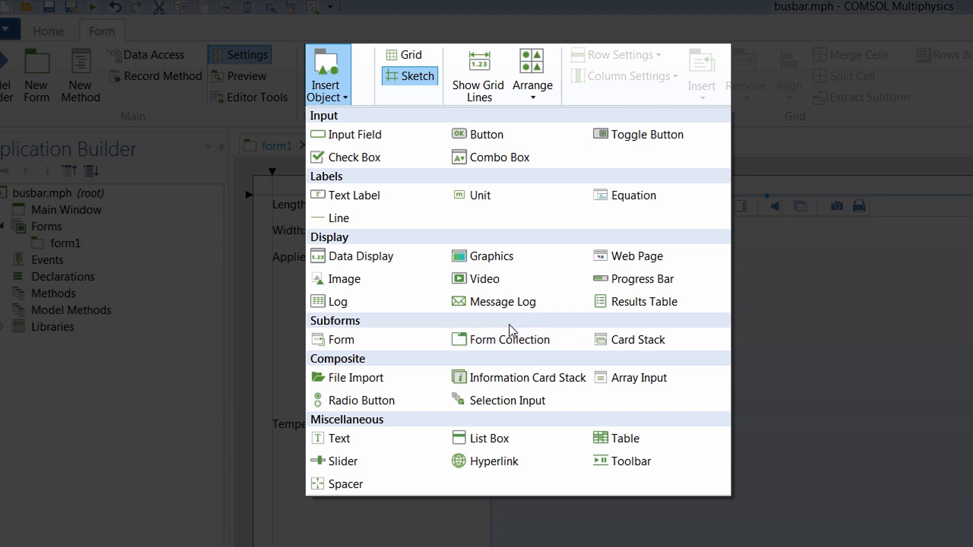
left_click(504, 135)
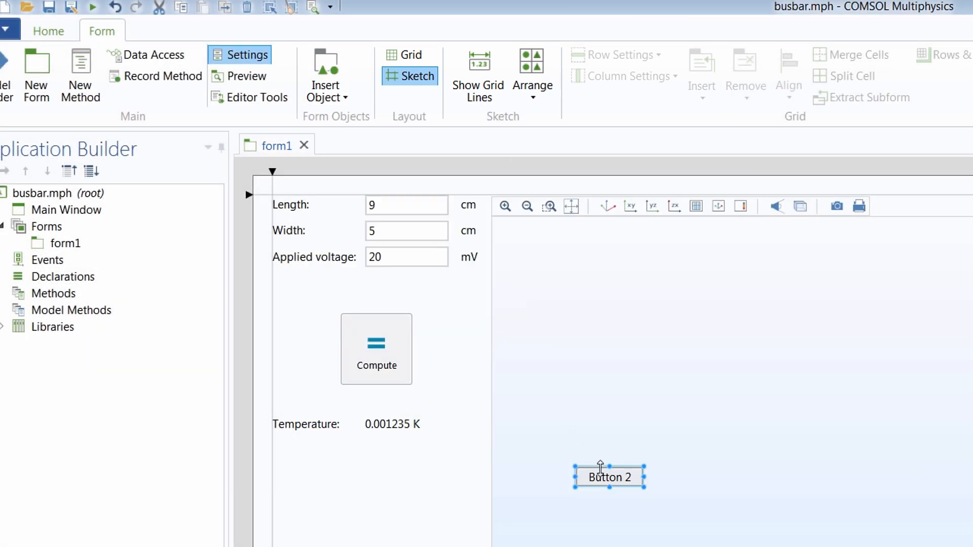
left_click_drag(577, 468, 298, 359)
left_click(385, 349)
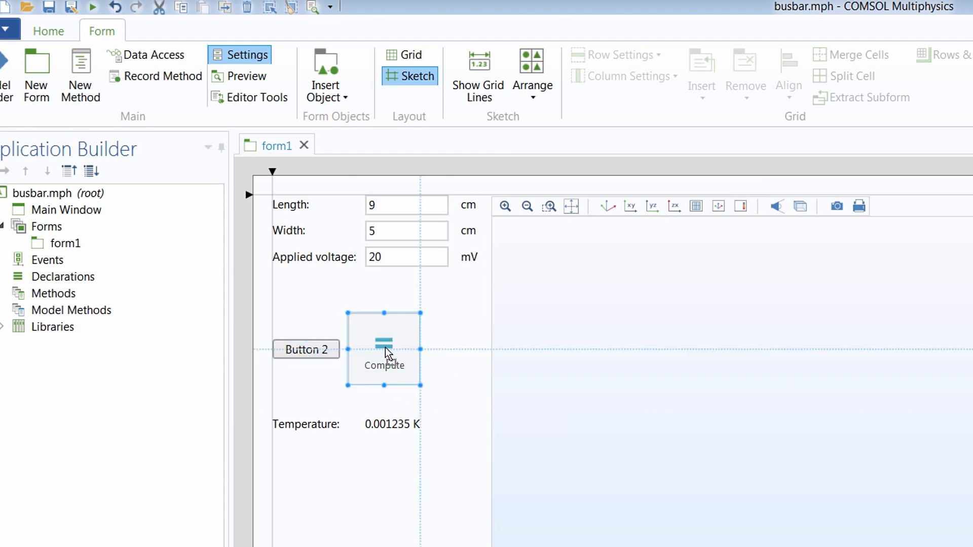
Label the new button Update Geometry, give it the geometry_32.png icon and Large size, and align it beside the Compute button
left_click(324, 350)
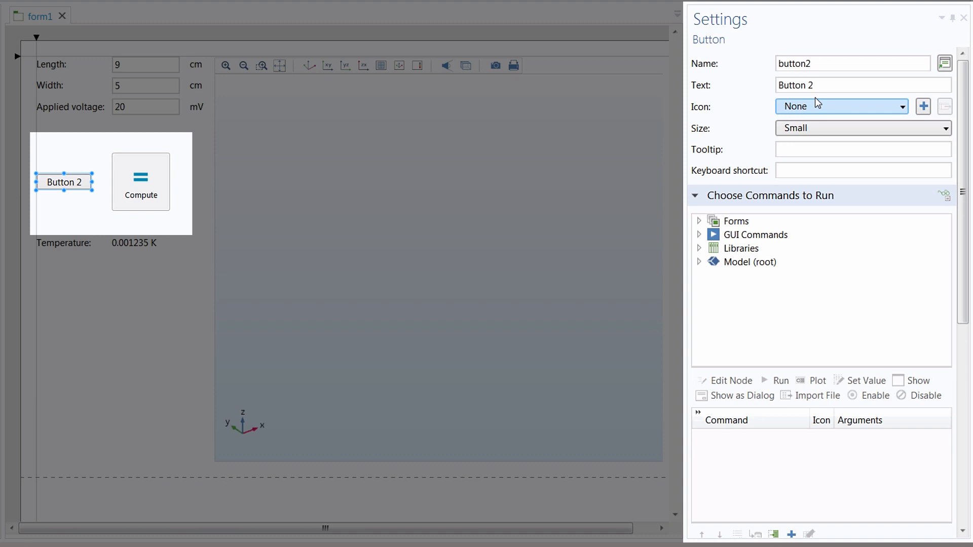
left_click_drag(825, 86, 779, 92)
type("Update")
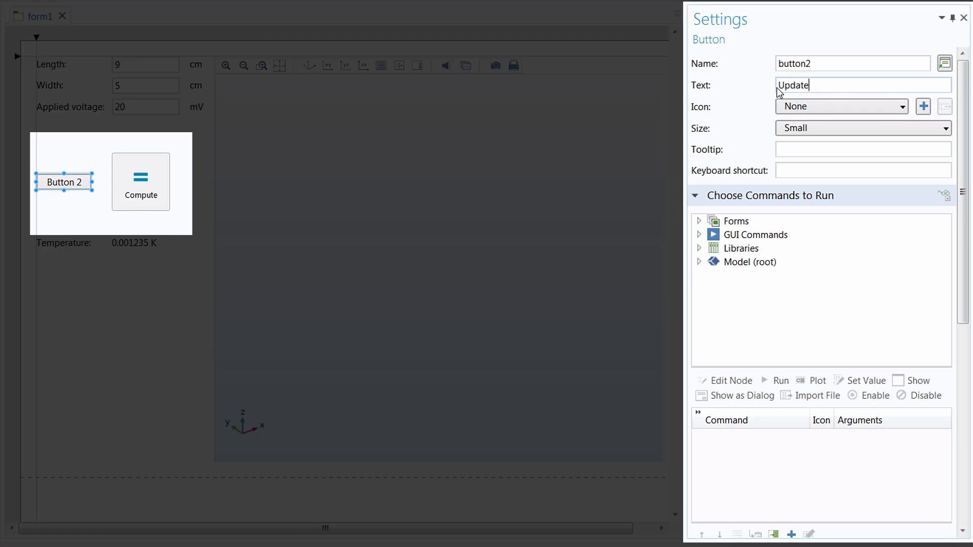
type(" Geometry")
left_click(801, 108)
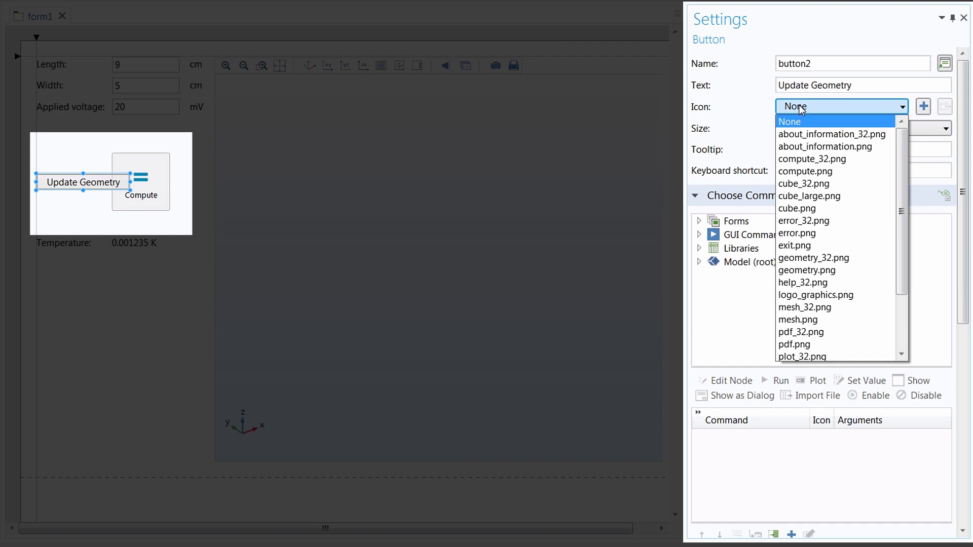
left_click(825, 257)
left_click(819, 128)
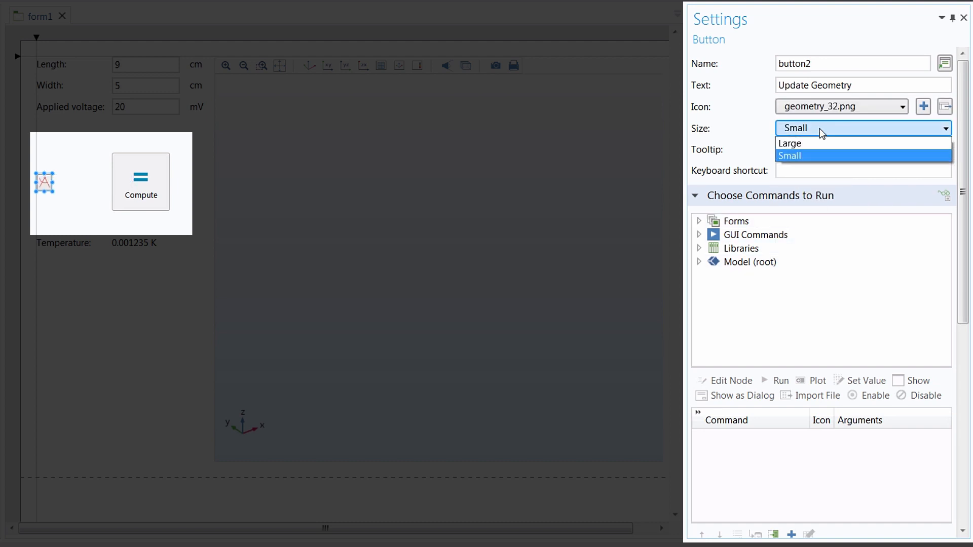
left_click(819, 143)
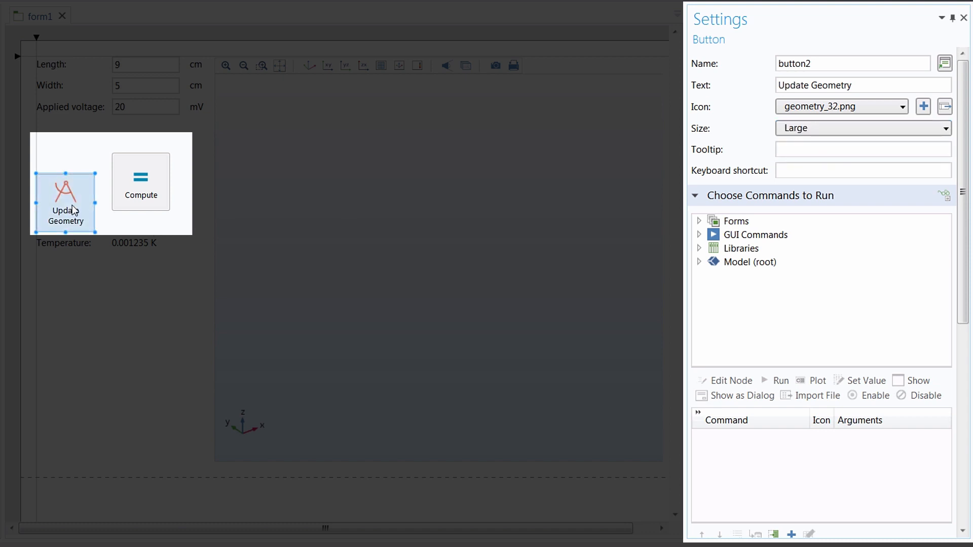
left_click_drag(73, 205, 75, 186)
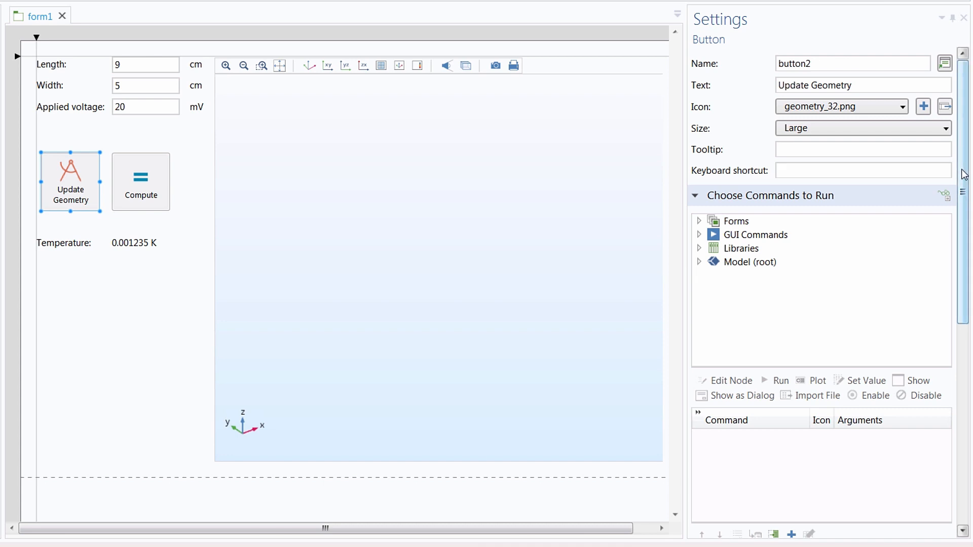
Add a command to the Update Geometry button that plots Geometry 1 of Component 1
left_click_drag(963, 175, 963, 233)
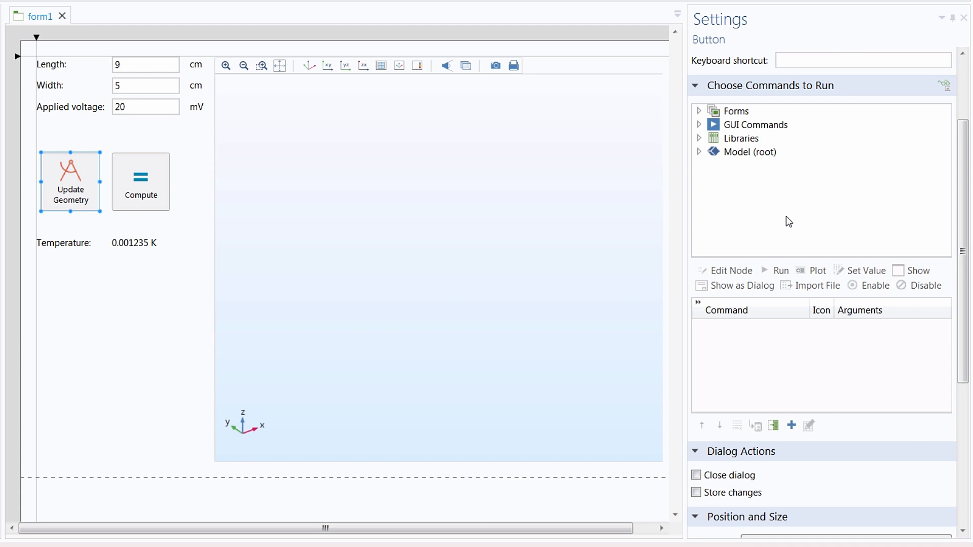
left_click(699, 152)
left_click(715, 180)
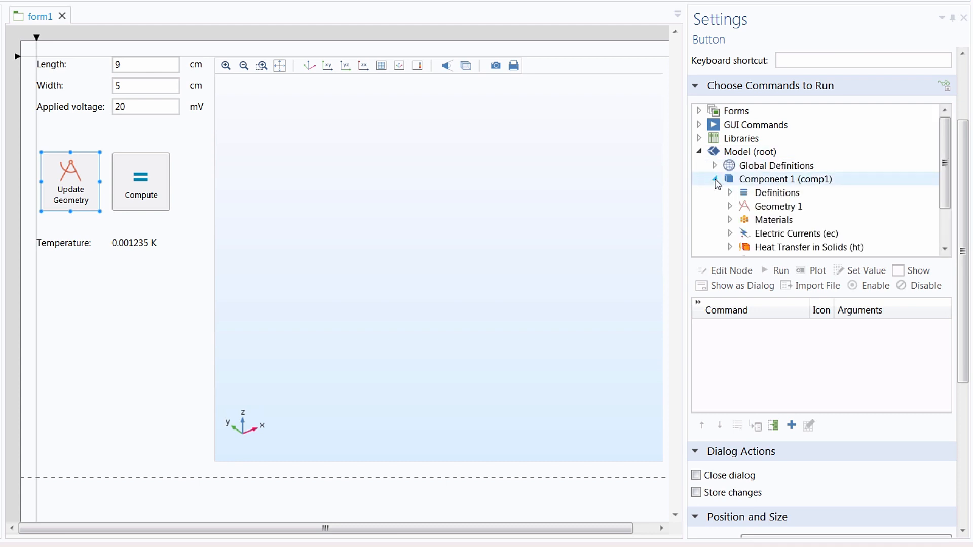
left_click(770, 207)
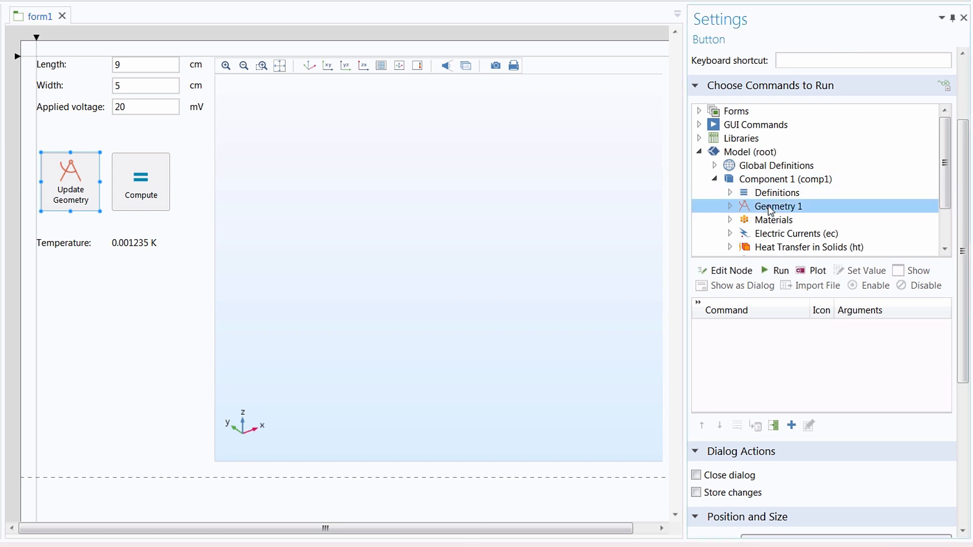
left_click(808, 274)
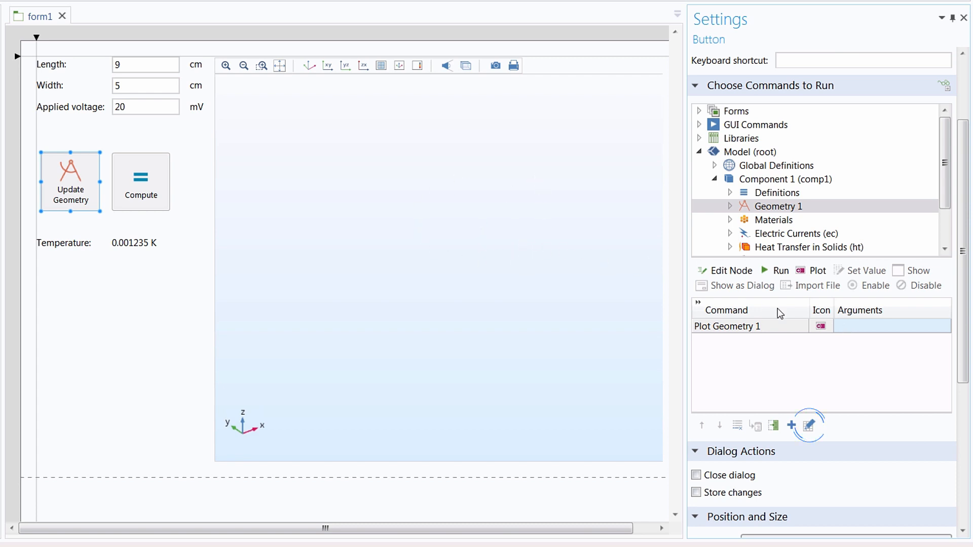
Set graphics1 of form1 as the argument of the Plot Geometry 1 command
left_click(809, 426)
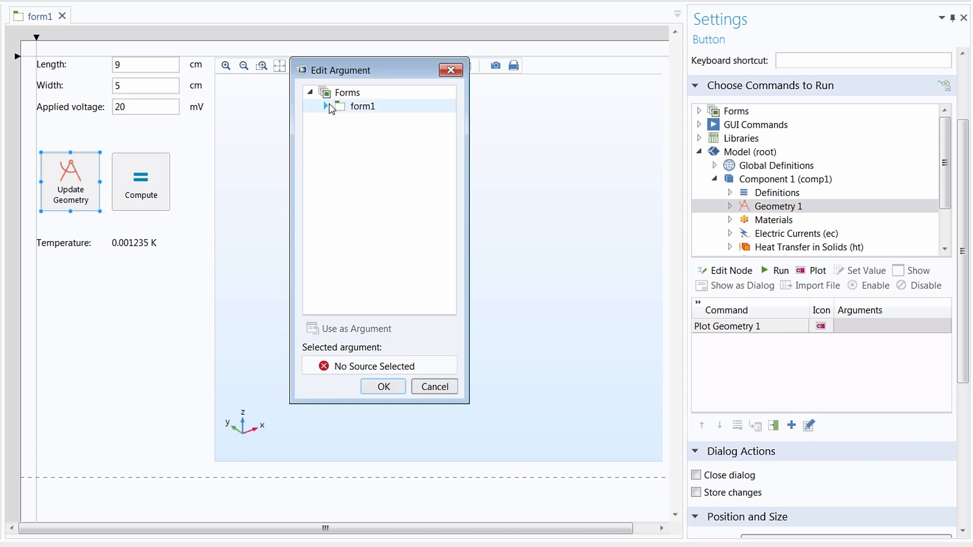
left_click(326, 106)
left_click(373, 121)
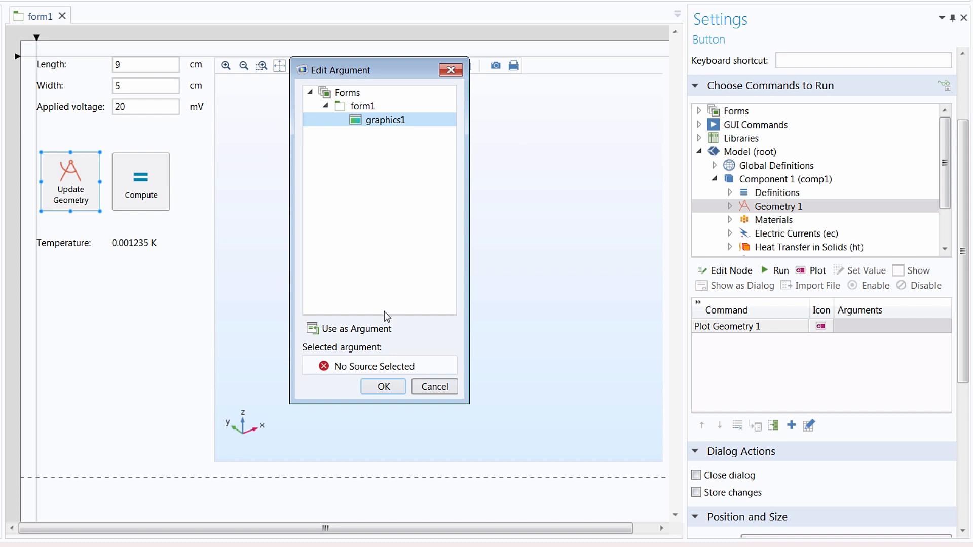
left_click(375, 329)
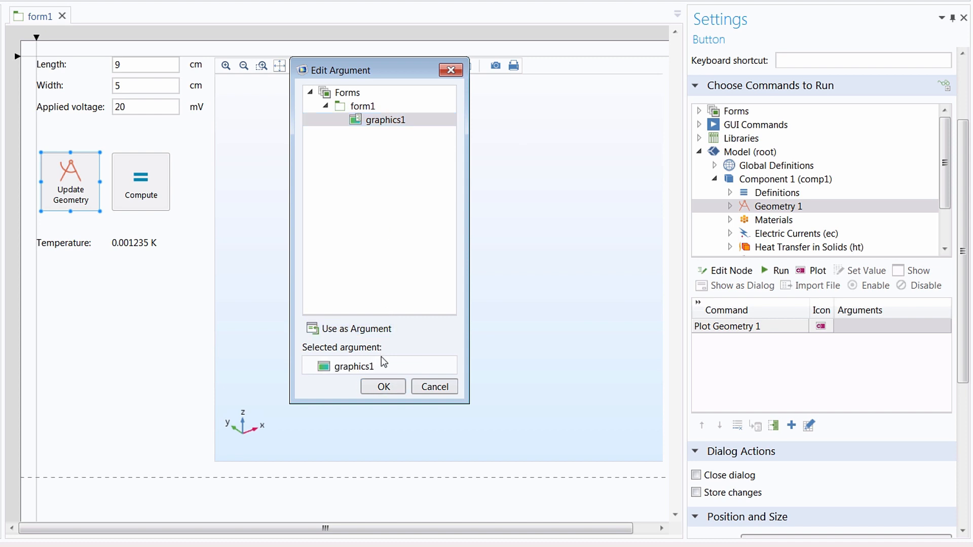
left_click(382, 387)
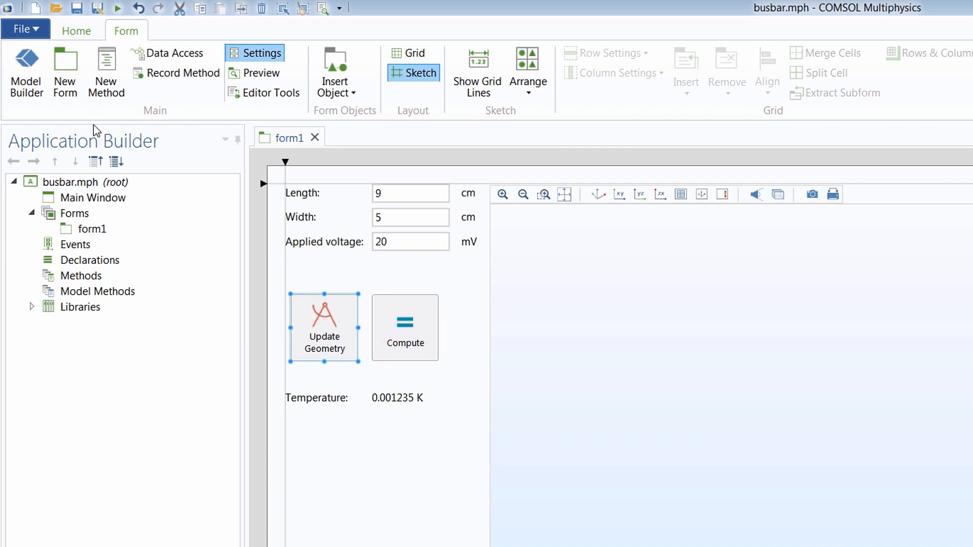
Insert a button for Report 1 using the Editor Tools, place it beside the Compute button and shift the graphics object to make room
left_click(44, 89)
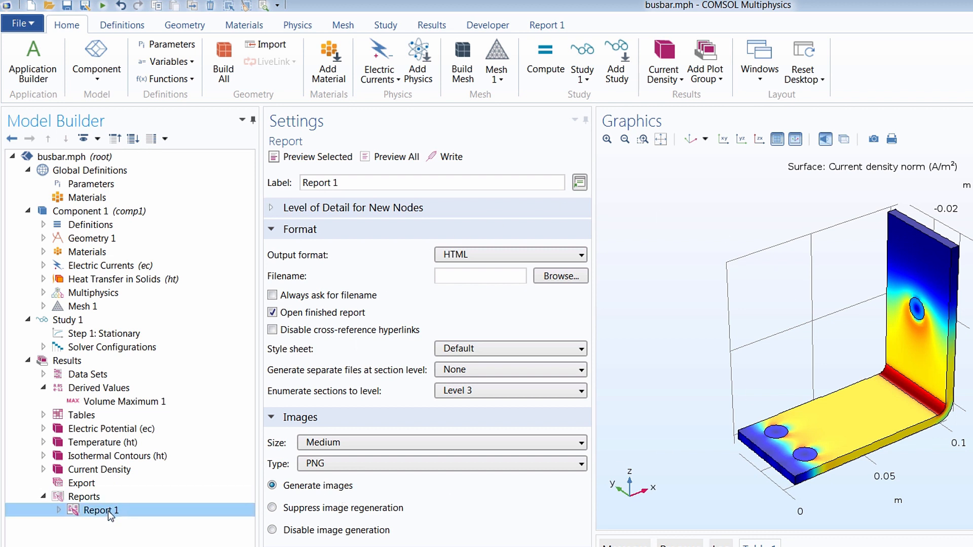
left_click(52, 83)
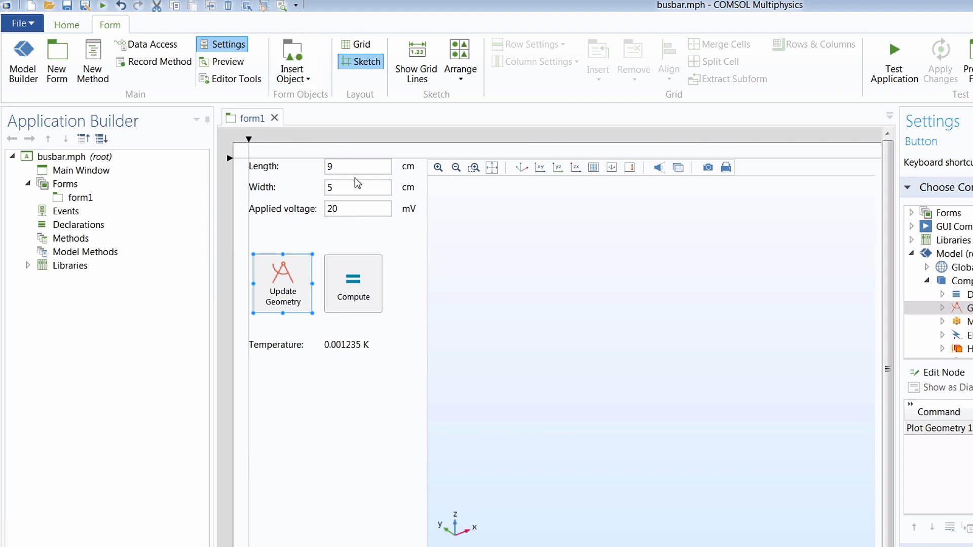
left_click(234, 80)
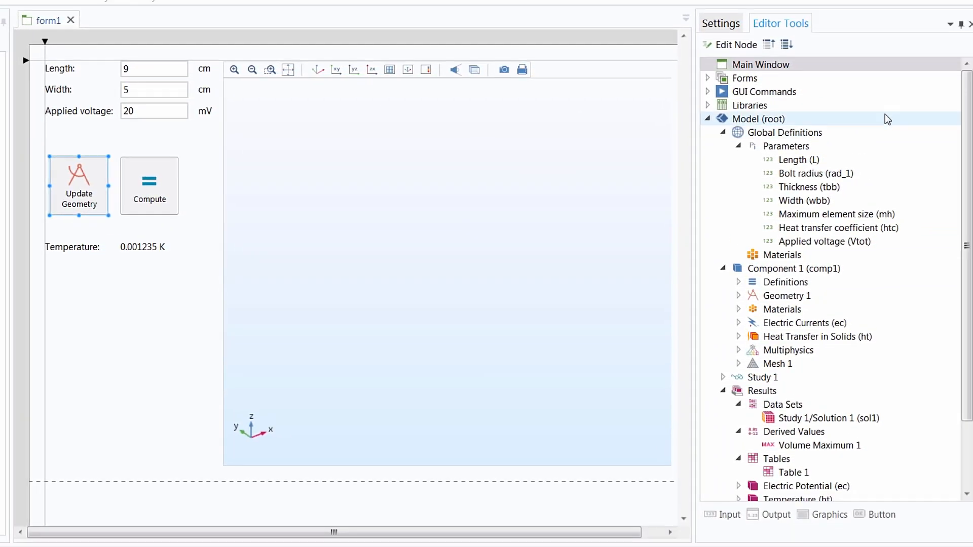
left_click_drag(956, 112, 956, 205)
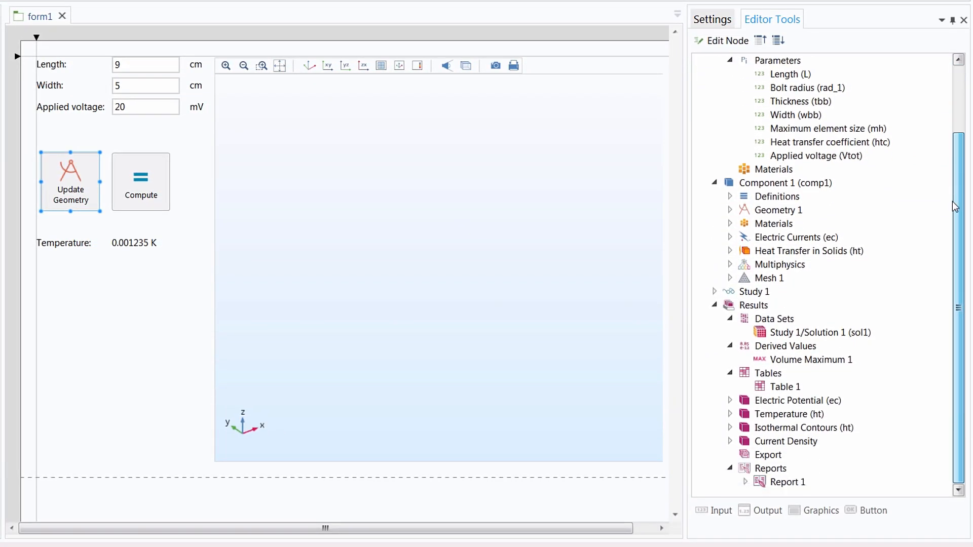
left_click(745, 482)
left_click(785, 375)
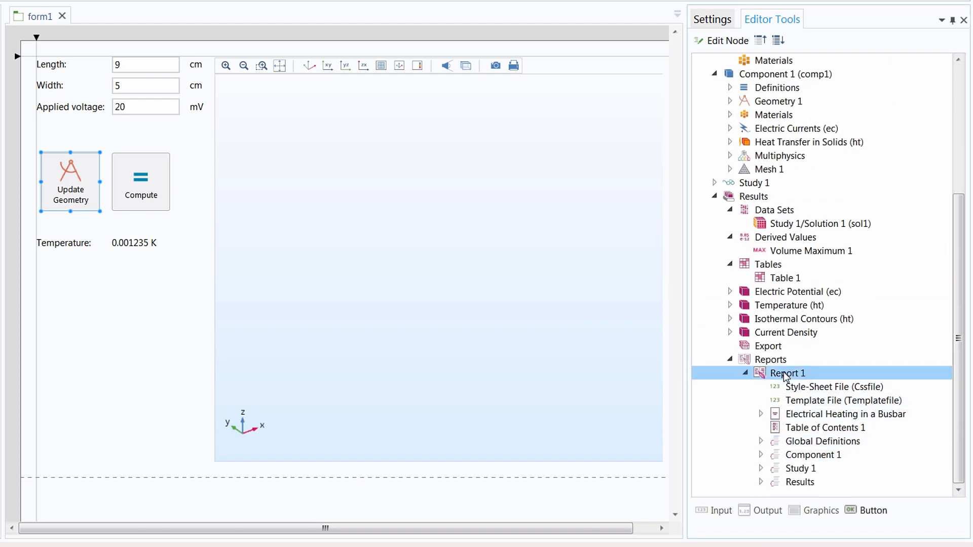
left_click(869, 512)
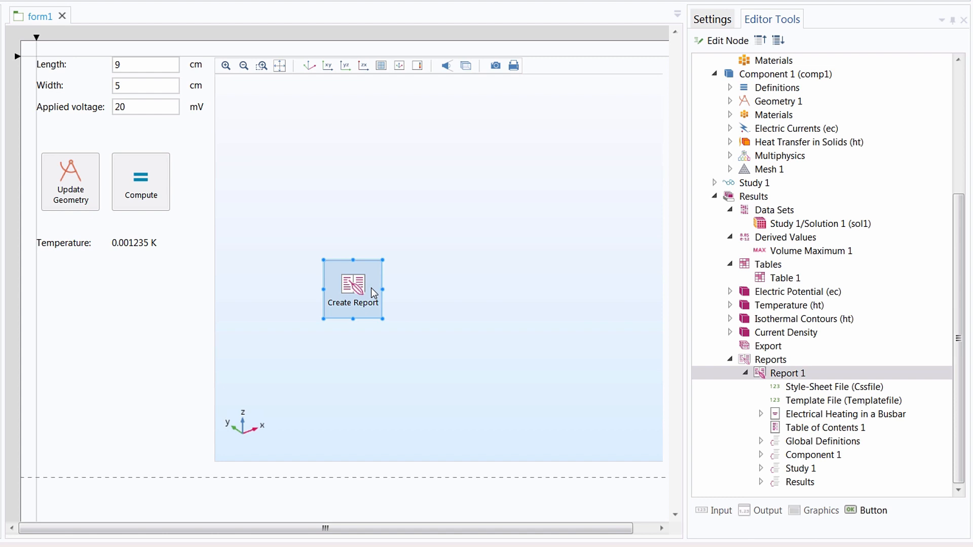
left_click_drag(371, 288, 223, 180)
left_click_drag(347, 244, 378, 241)
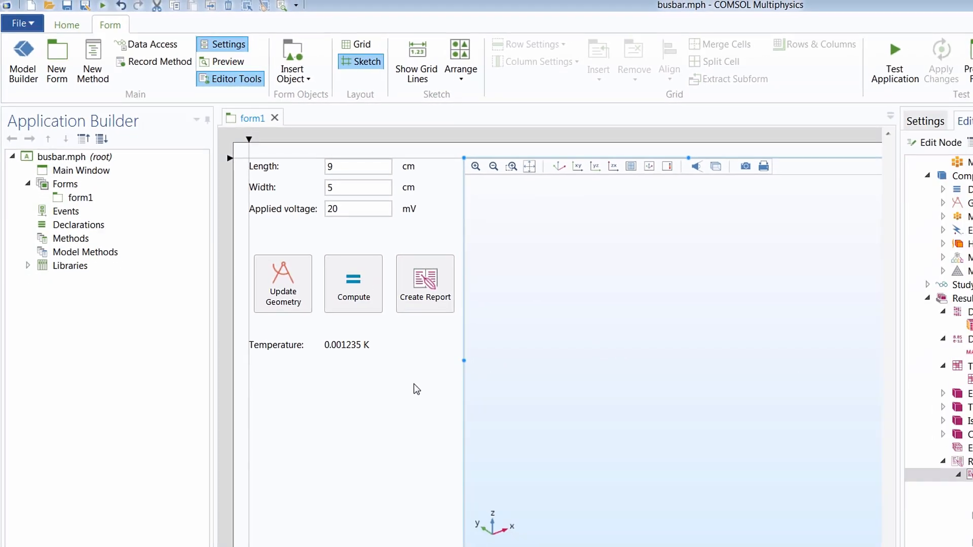
Check the output format options of Report 1 in the Model Builder, keep HTML, and return to the Application Builder
left_click(32, 77)
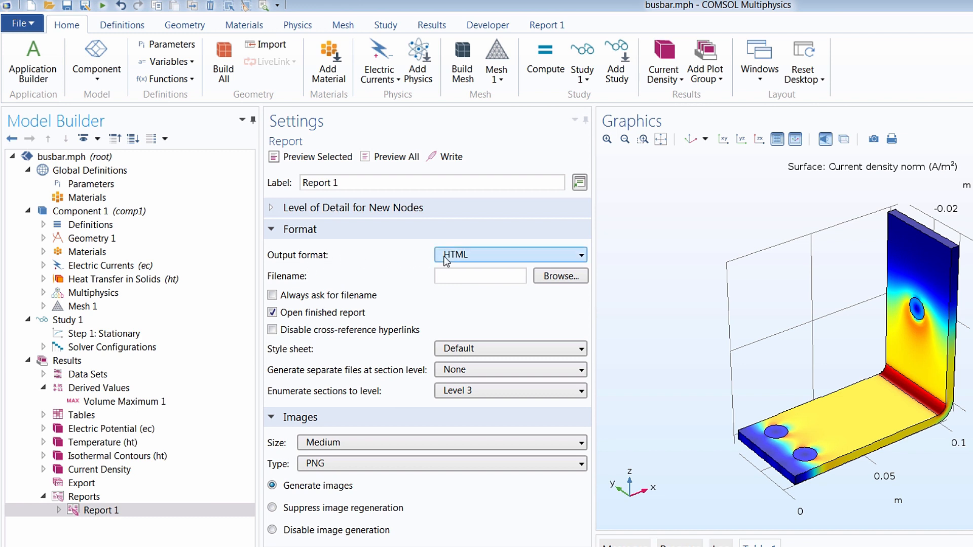
left_click(482, 258)
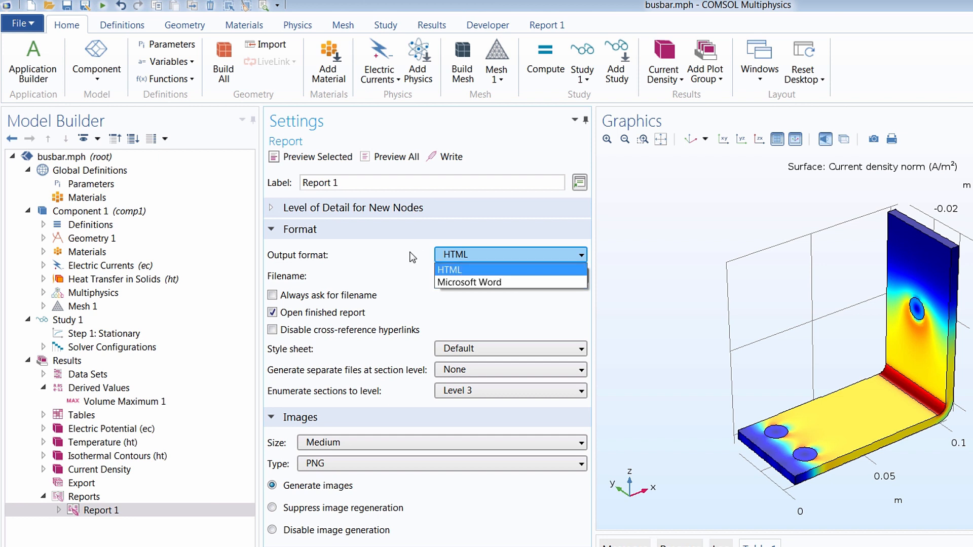
left_click(456, 269)
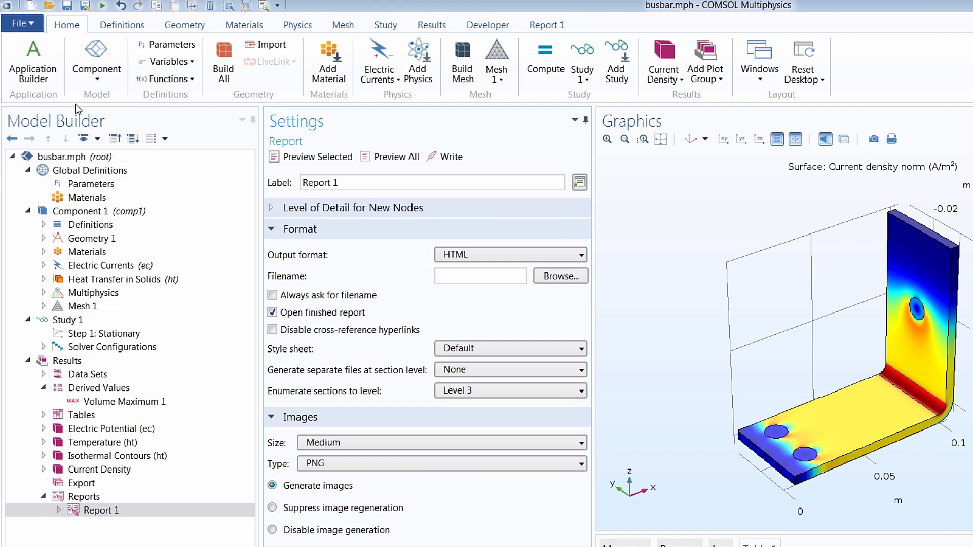
left_click(52, 78)
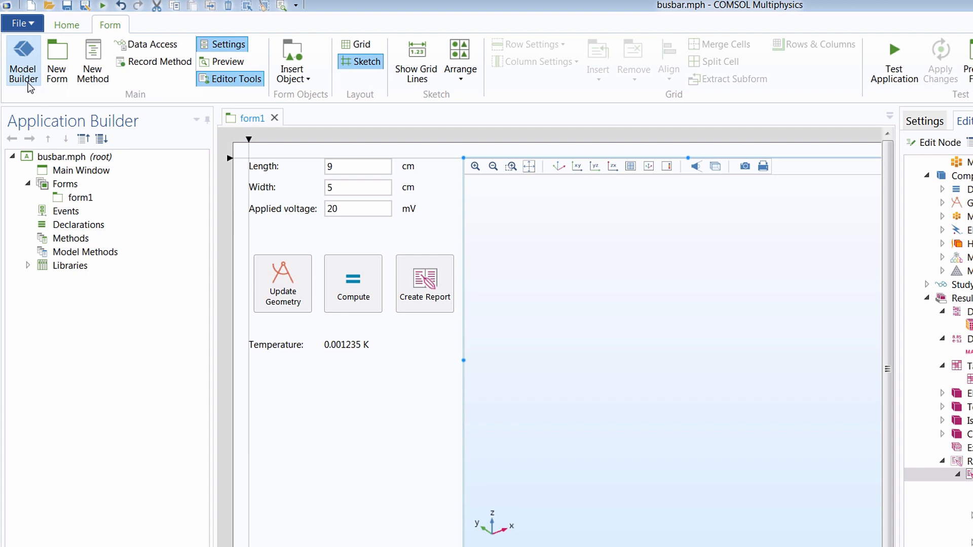
Use Data Access in the Model Builder to make the Output format setting of Report 1 available to the app
left_click(29, 88)
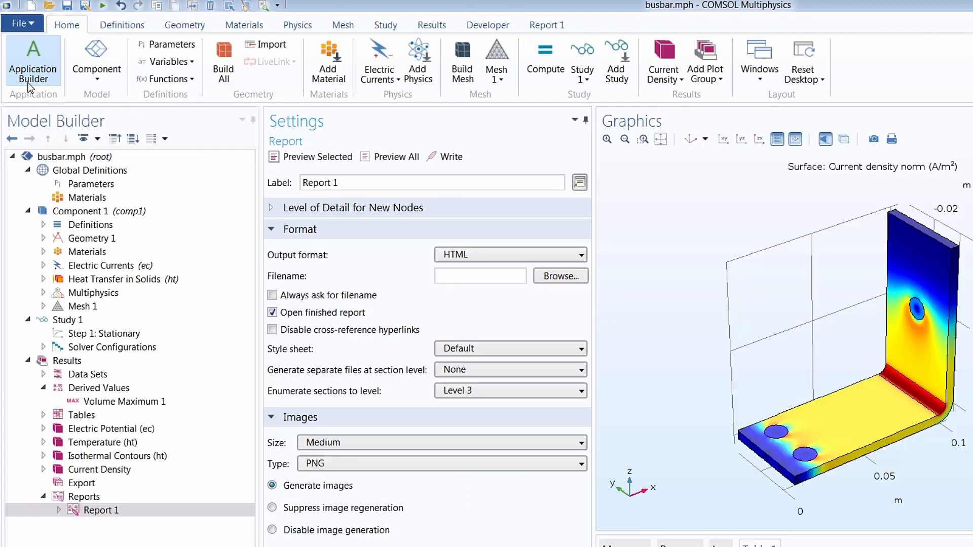
left_click(487, 34)
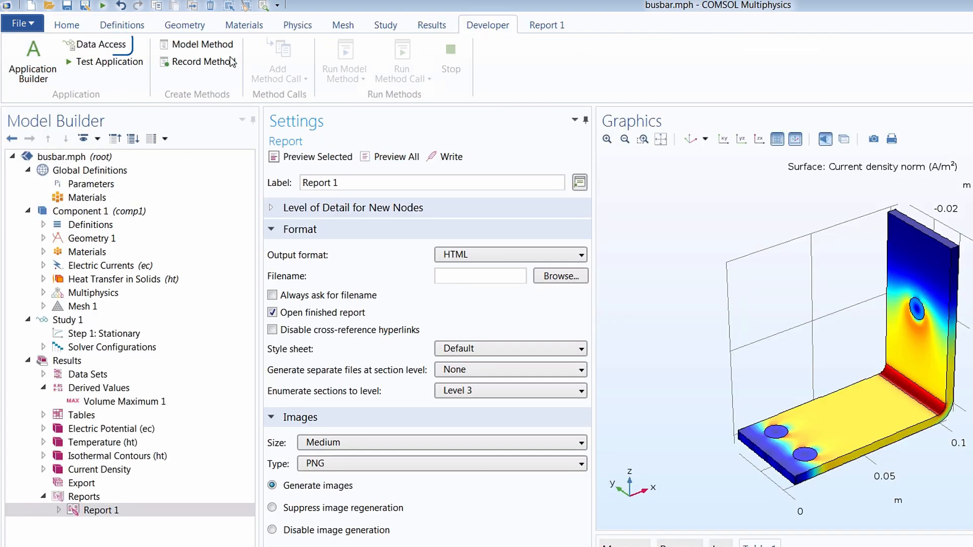
left_click(119, 50)
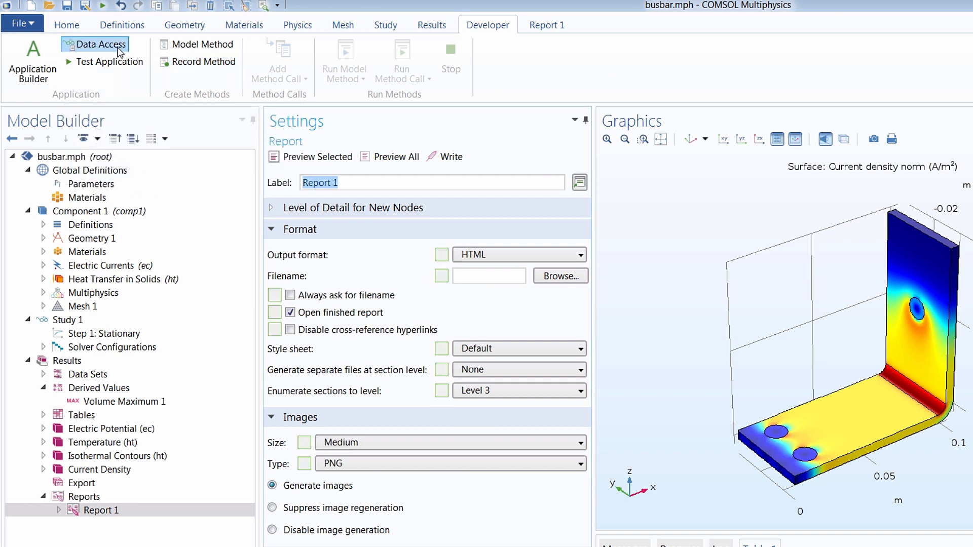
left_click(442, 255)
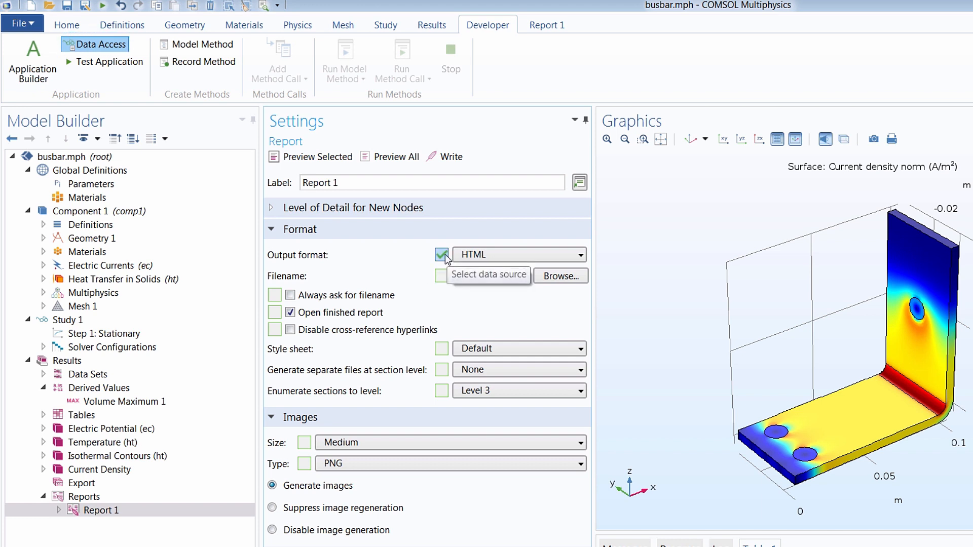
left_click(101, 47)
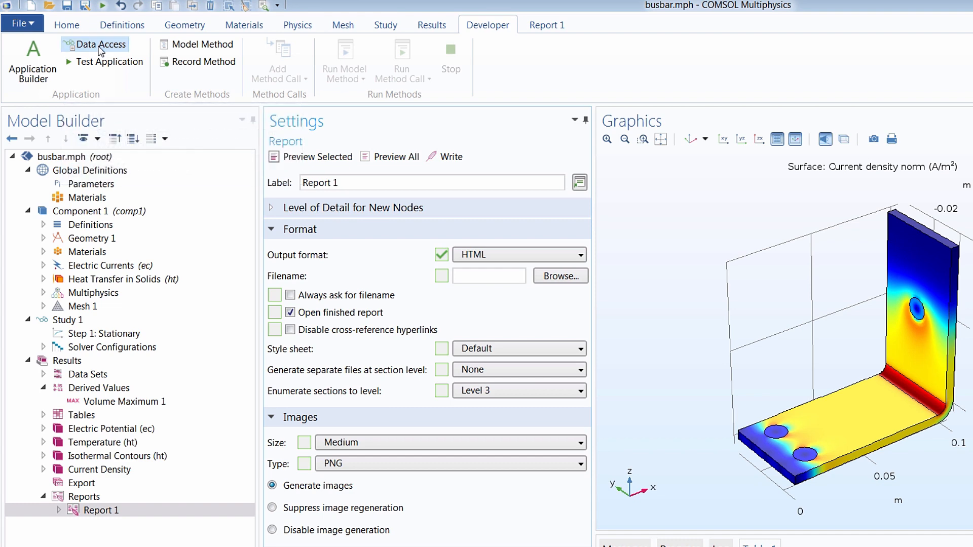
Add an input for Report 1's Output Format to form1 in the Application Builder and place it below the temperature display
left_click(52, 84)
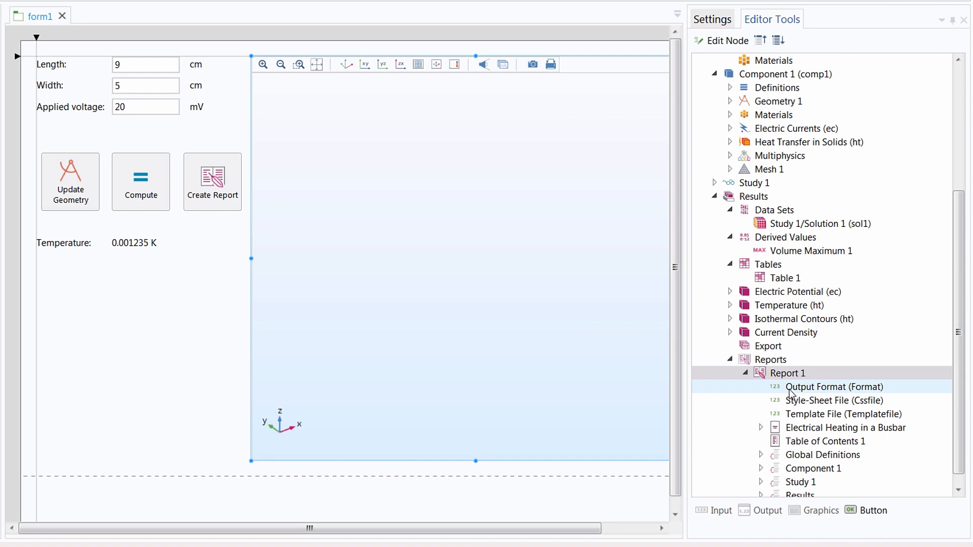
left_click(797, 388)
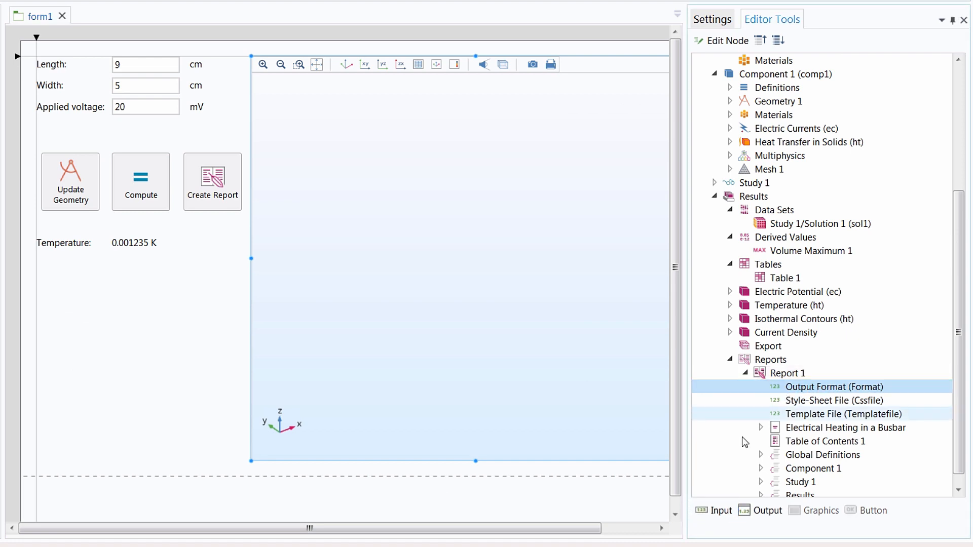
left_click(720, 511)
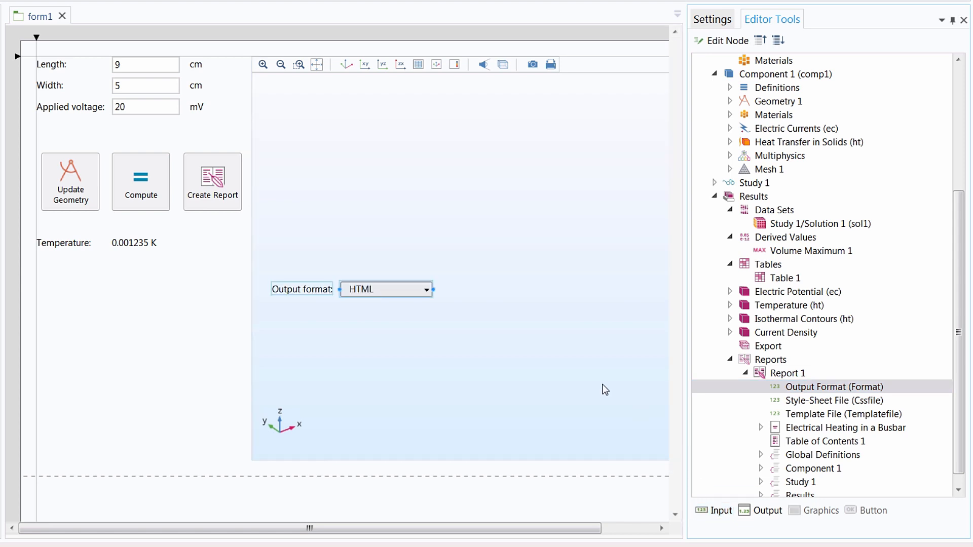
left_click_drag(398, 292, 156, 287)
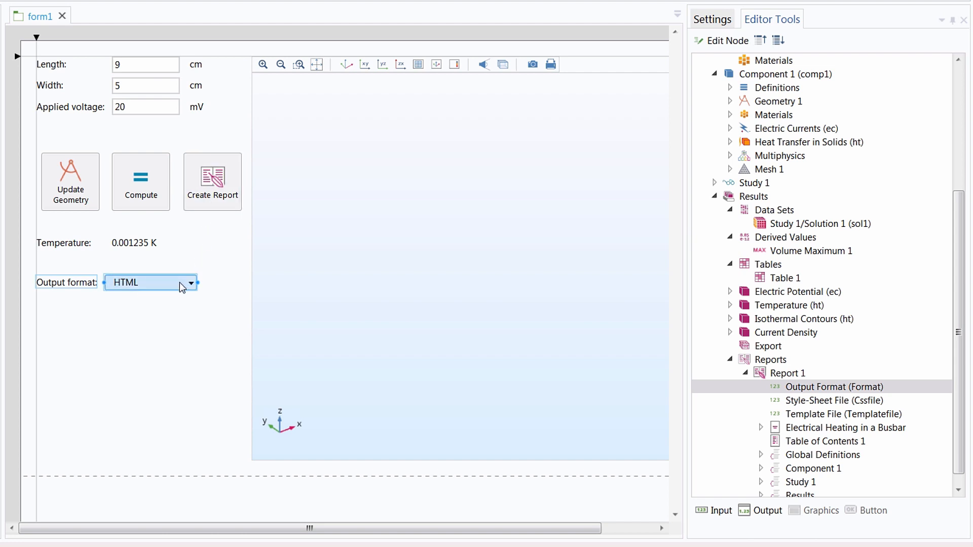
left_click(808, 389)
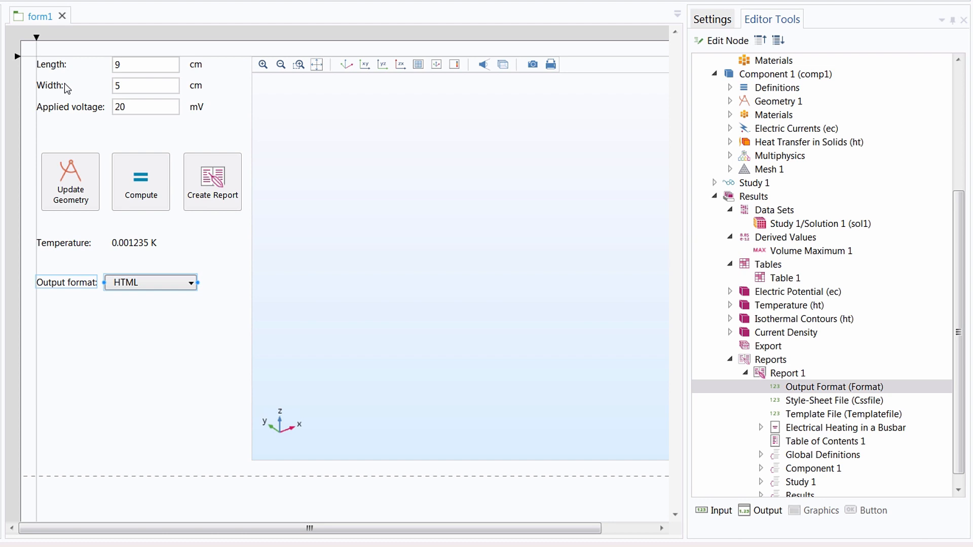
Add an input for the Thickness (tbb) parameter to form1 and place it between Width and Applied voltage, moving Applied voltage down
left_click_drag(963, 218, 962, 91)
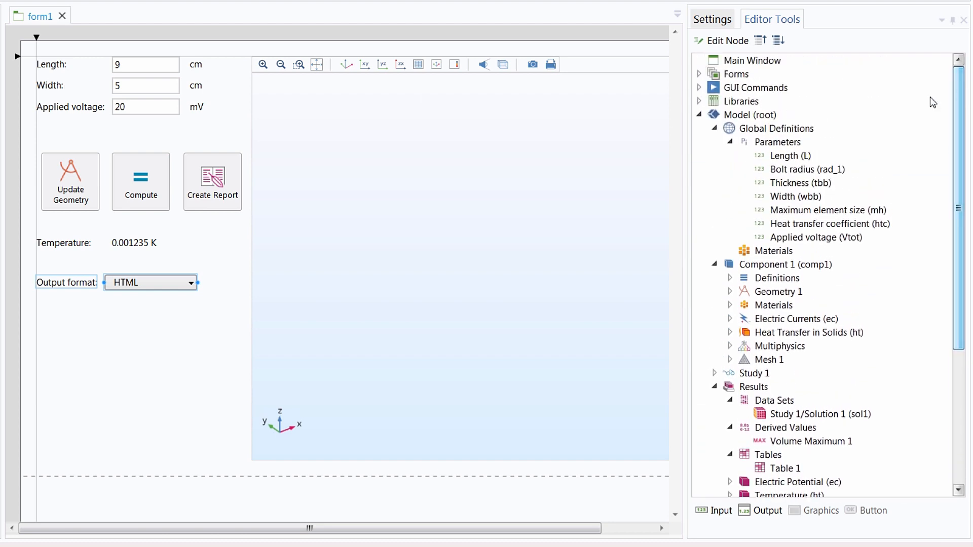
left_click(812, 186)
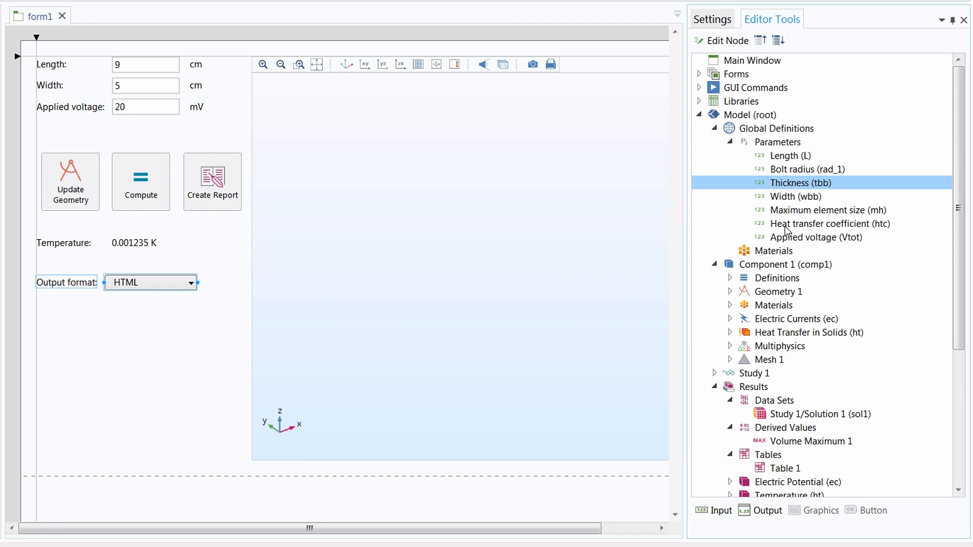
left_click(720, 510)
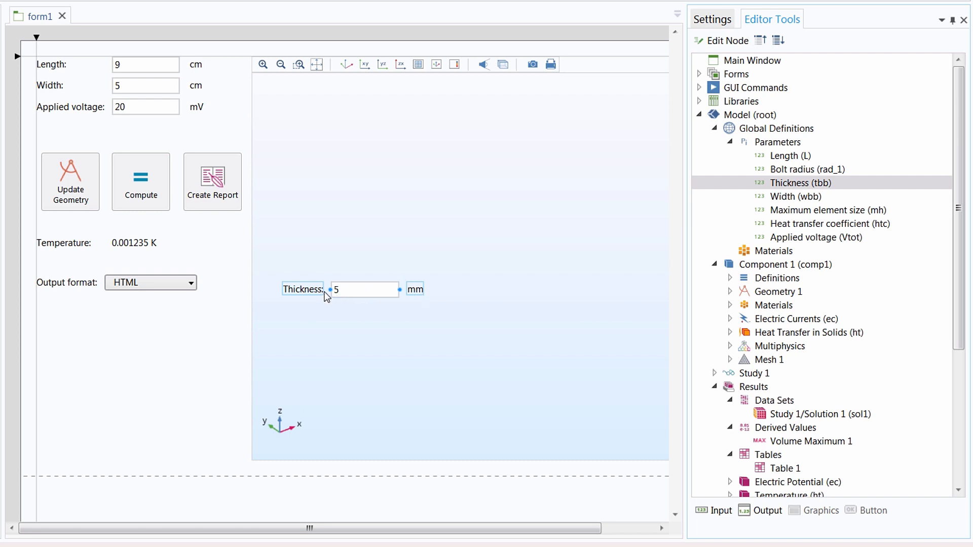
mouse_move(318, 291)
left_mouse_down()
mouse_move(235, 192)
mouse_move(219, 140)
mouse_move(41, 111)
mouse_move(24, 93)
mouse_move(64, 133)
left_mouse_up()
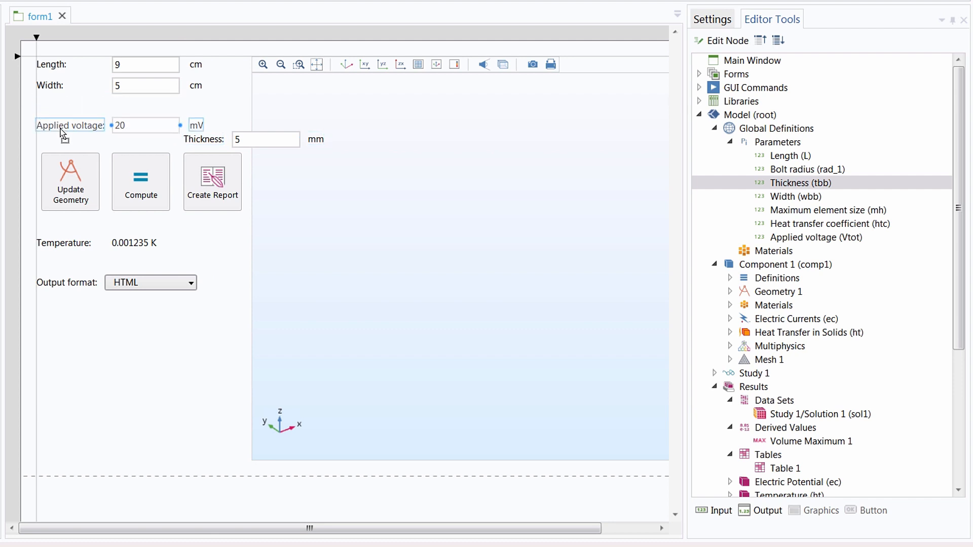
left_click(206, 144)
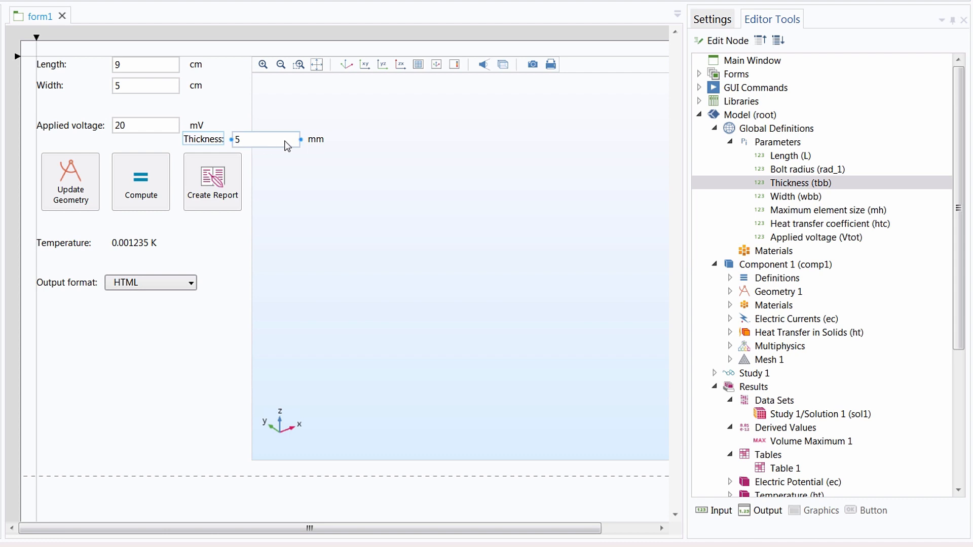
left_click_drag(218, 137, 57, 105)
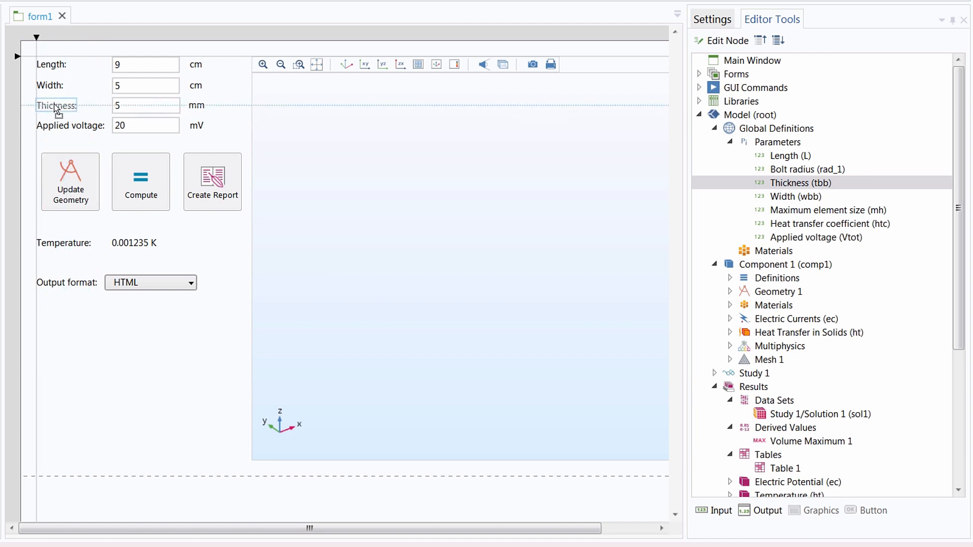
left_click(235, 122)
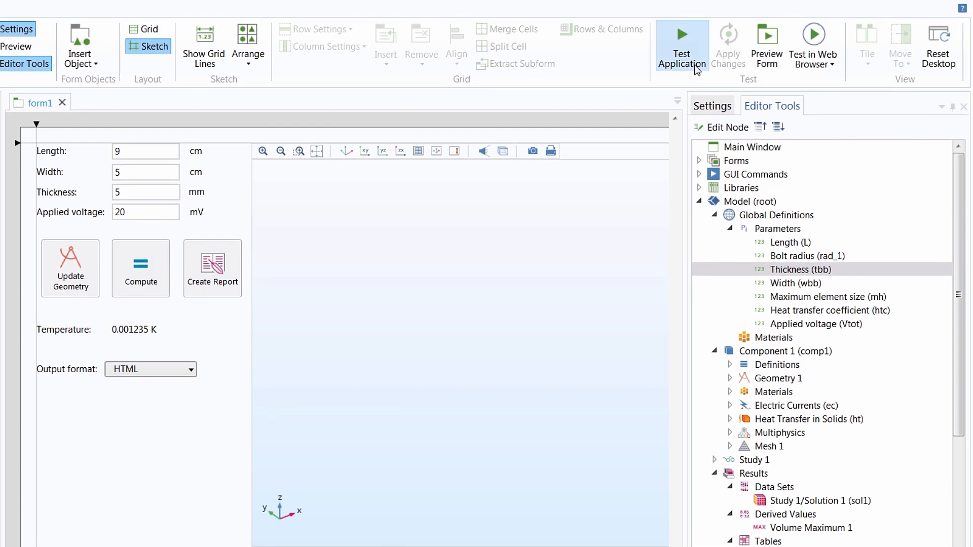
Test the application, try a thickness of -2, restore it to 5 mm and close the test window
left_click(697, 67)
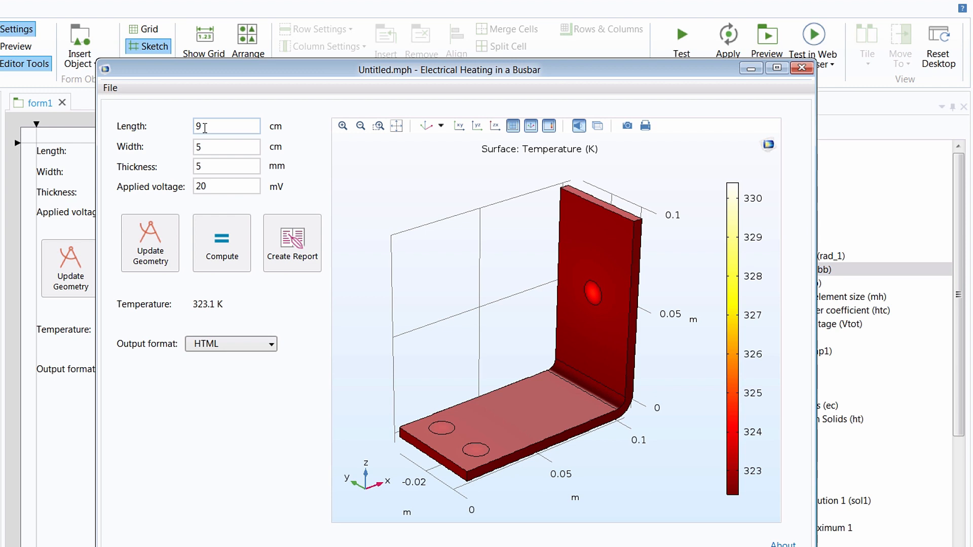
left_click(206, 166)
double_click(197, 170)
type("-2")
left_click_drag(215, 166, 189, 175)
type("5")
left_click(804, 69)
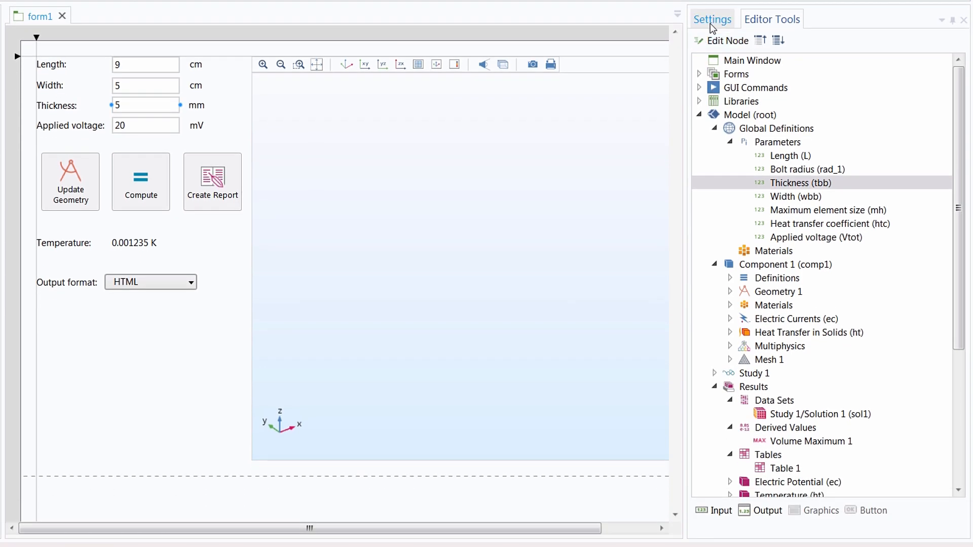
Enable numerical validation limits for the Thickness input field with a minimum of 4 and a maximum of 12
left_click(709, 23)
scroll(786, 278, "down", 1)
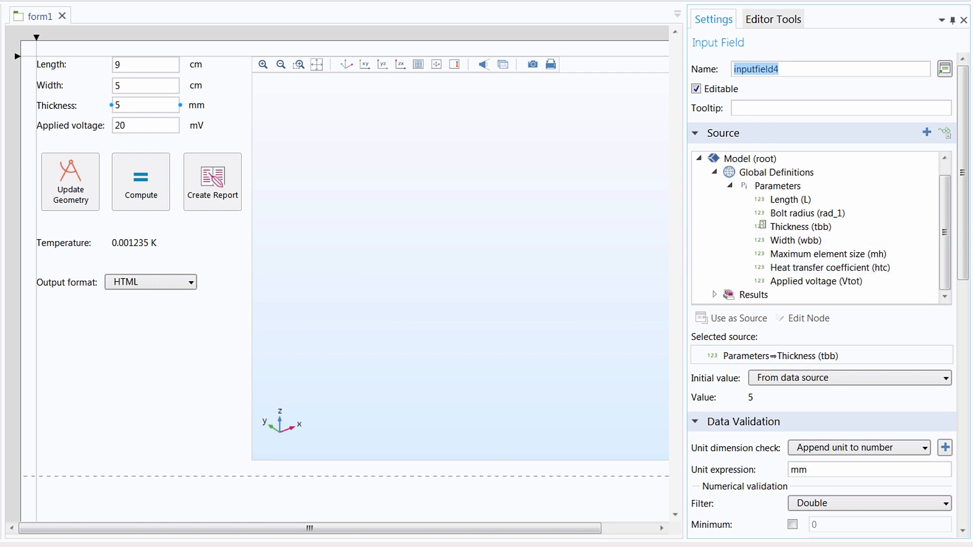
scroll(768, 170, "down", 6)
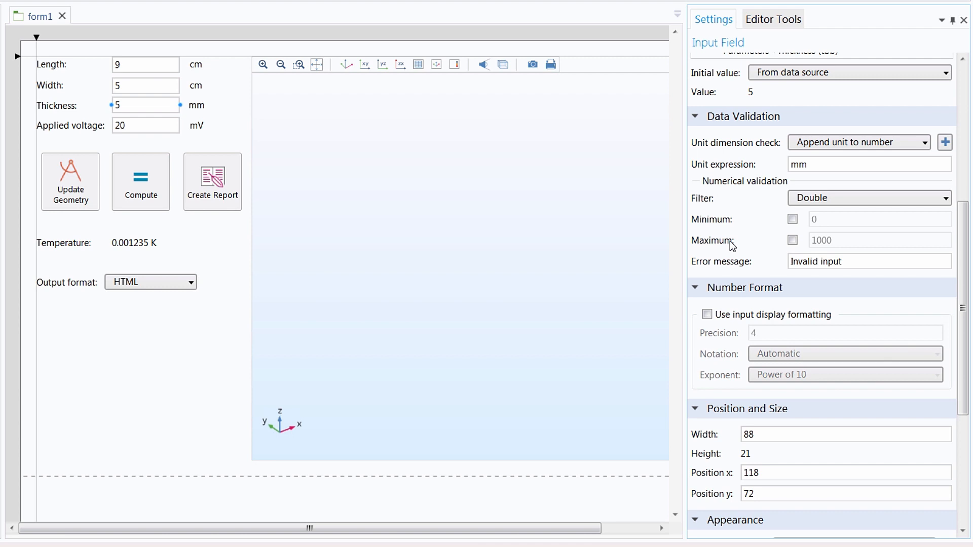
left_click(793, 219)
left_click_drag(821, 220, 798, 222)
type("4")
left_click(793, 240)
left_click_drag(842, 238, 807, 247)
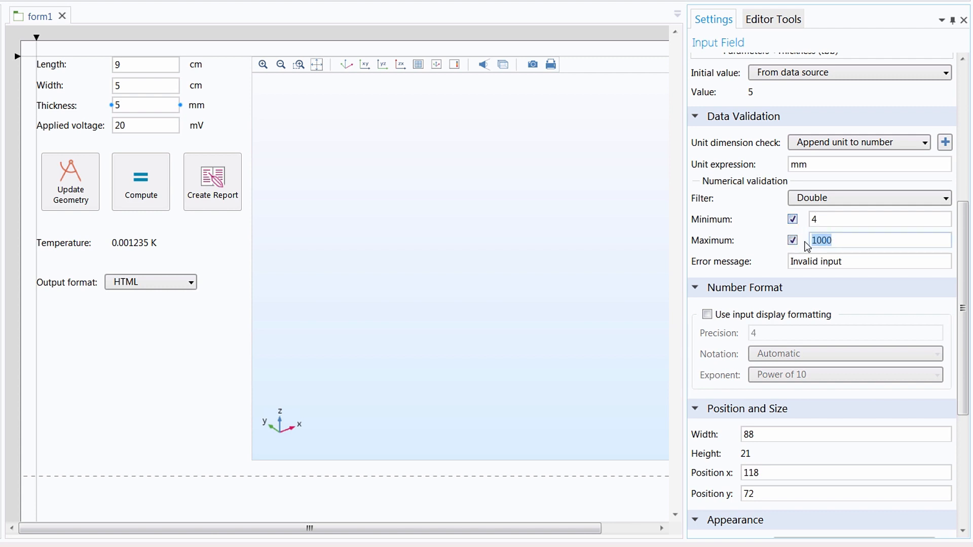
type("12")
Extend the Thickness field's error message to "Invalid input, please enter a number between 4 and 12"
type(", pleas")
type("e enter")
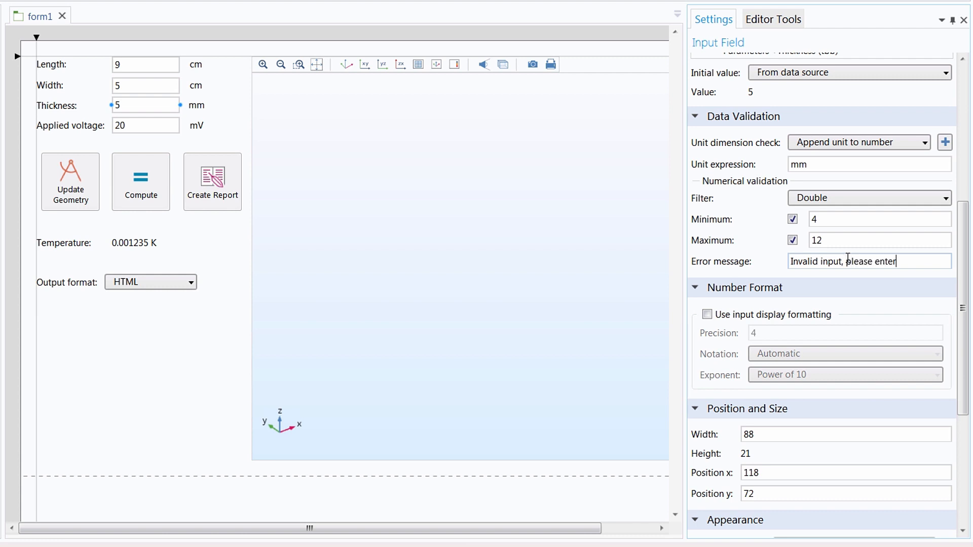
type(" a number")
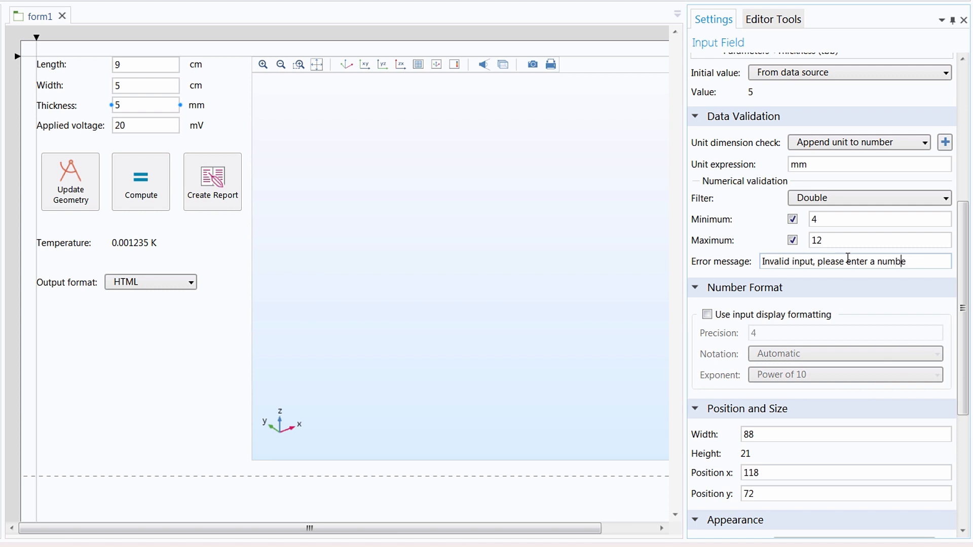
type(" between 4 and 12")
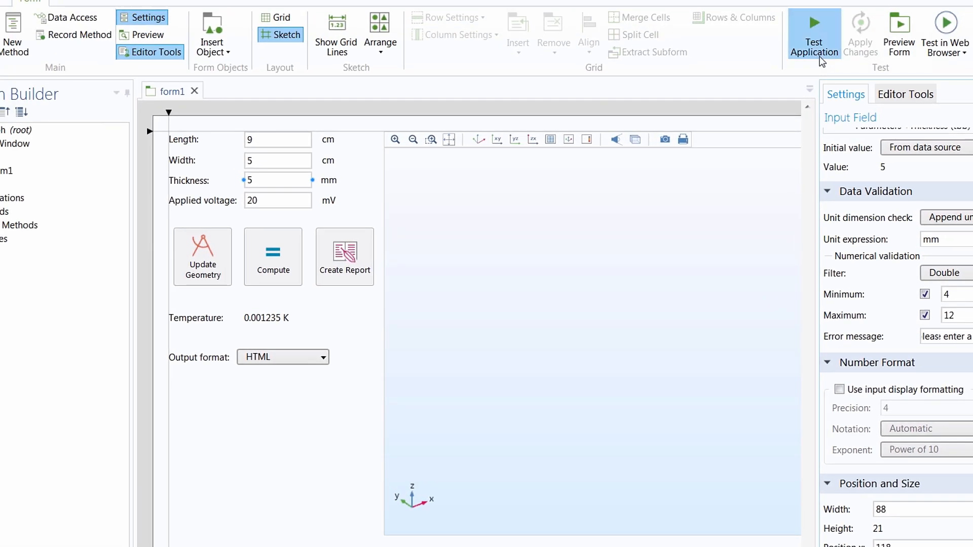
Test the application with an out-of-range thickness of 3 mm by updating the geometry, then dismiss the error and close the test
left_click(819, 58)
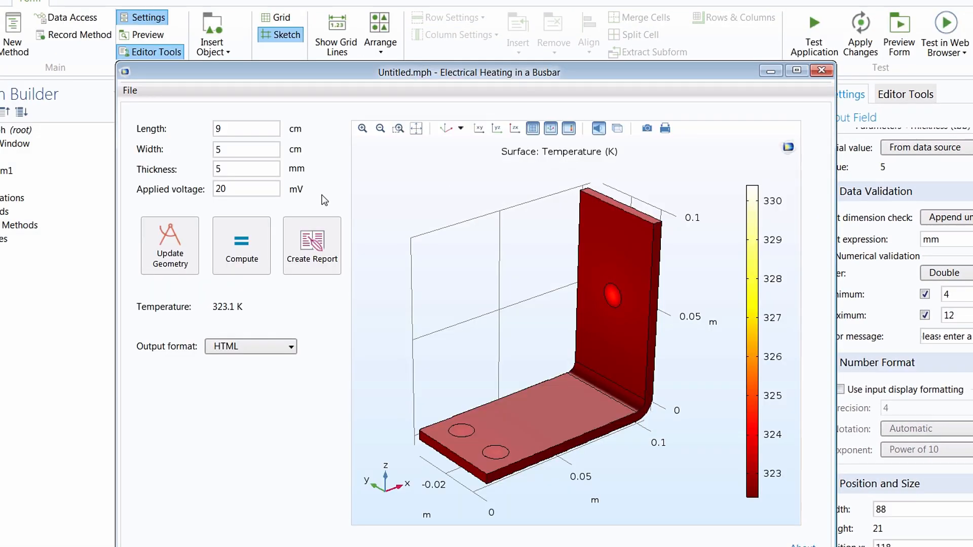
left_click_drag(228, 172, 202, 178)
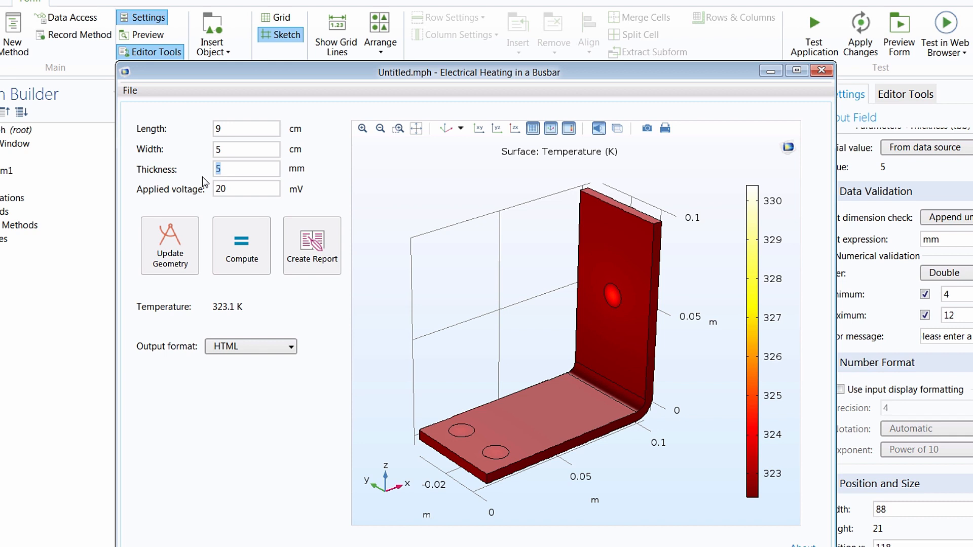
type("3")
left_click(180, 248)
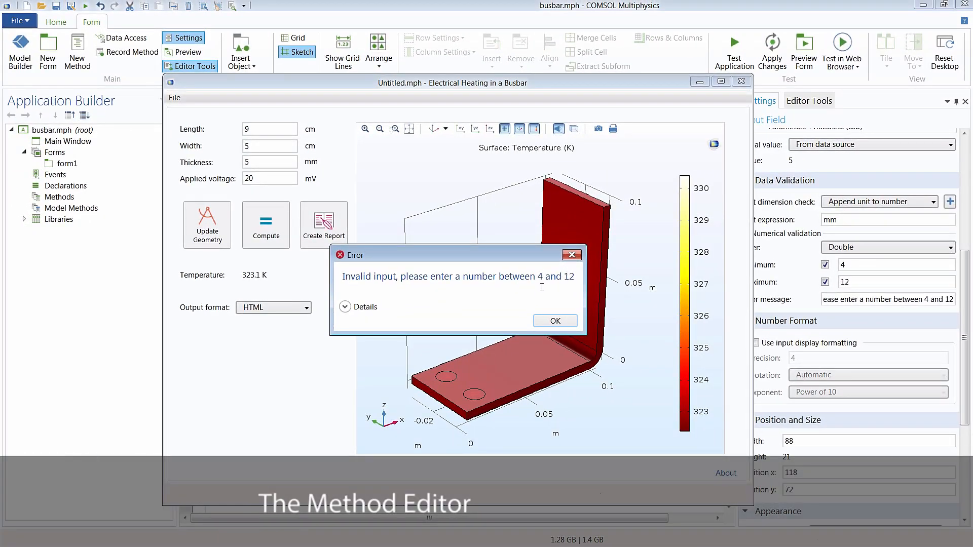
left_click(542, 321)
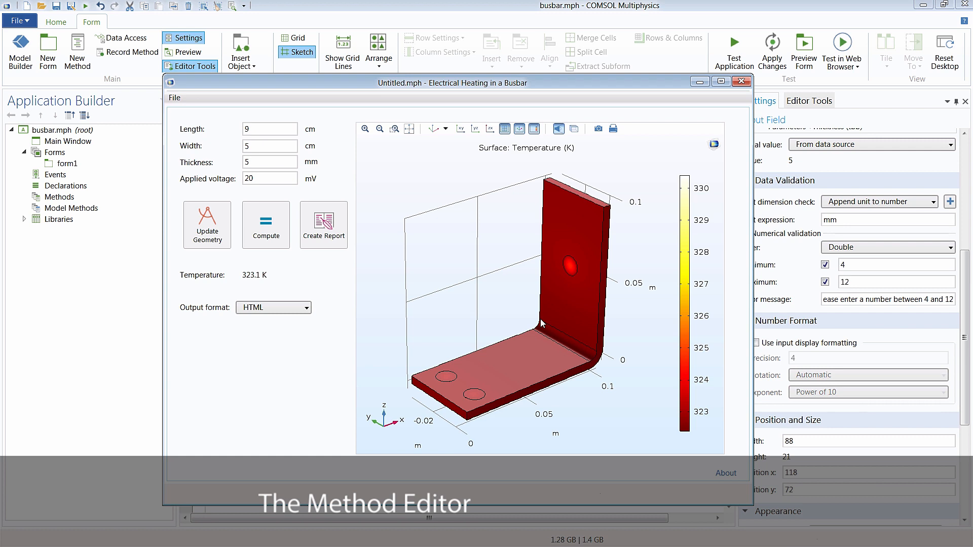
left_click(741, 82)
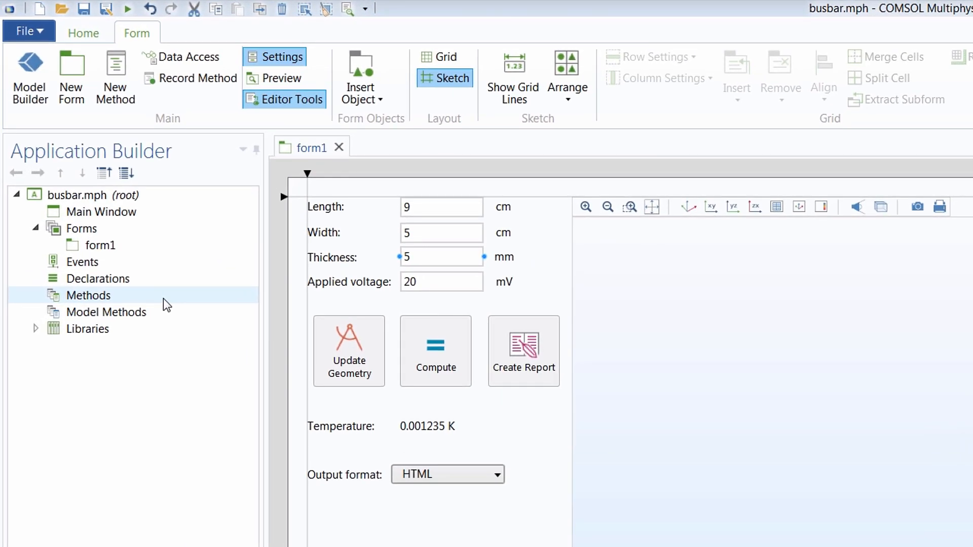
right_click(140, 296)
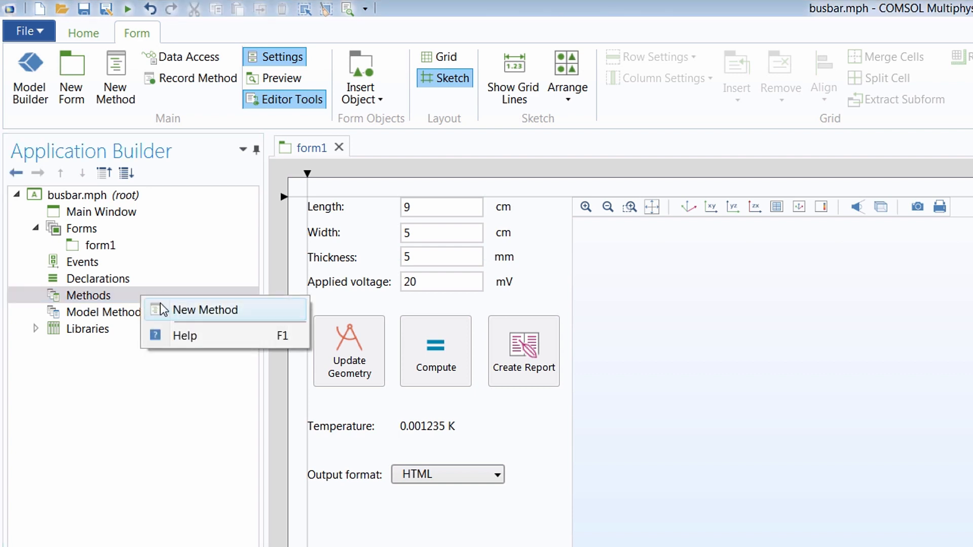
left_click(122, 296)
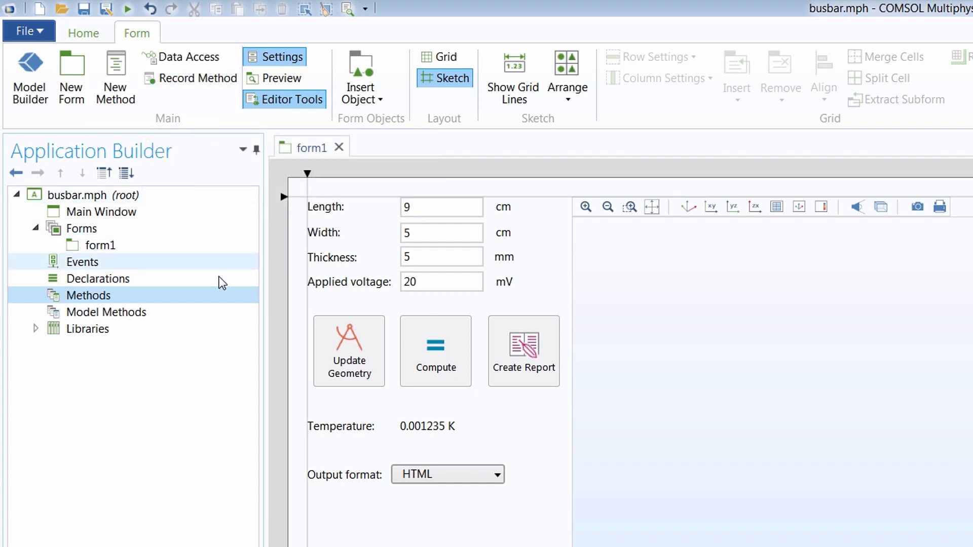
Add a command that plays success.wav from the sound library to the end of the Compute button's command sequence
left_click(422, 327)
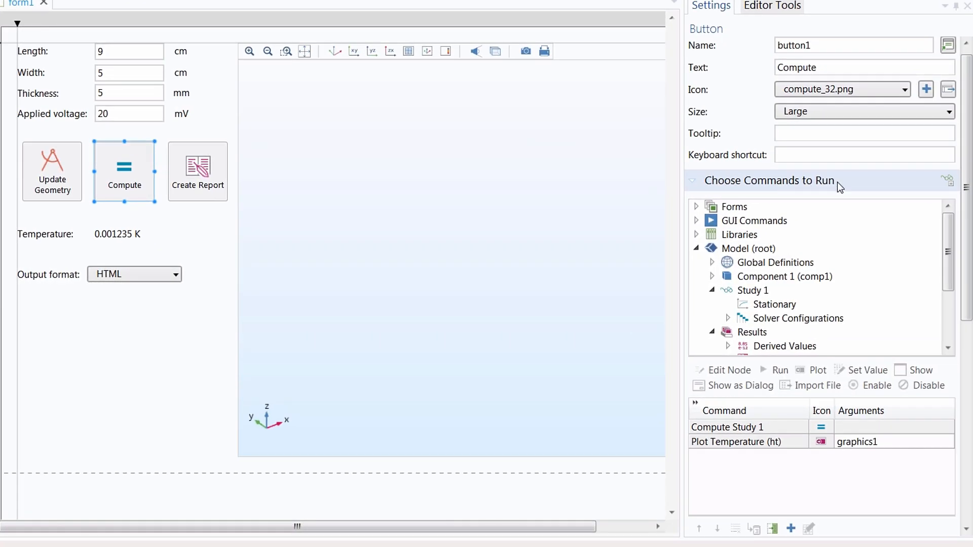
scroll(815, 304, "down", 3)
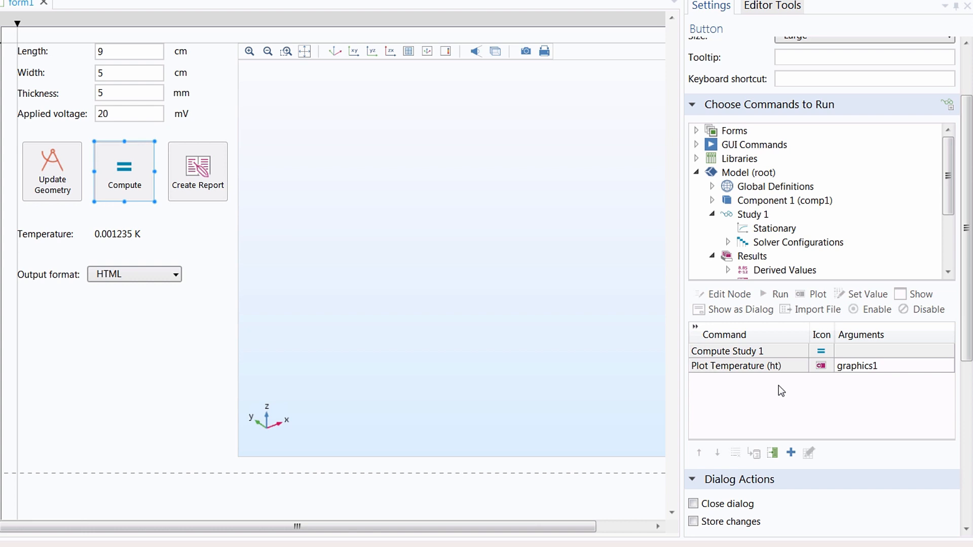
left_click(697, 161)
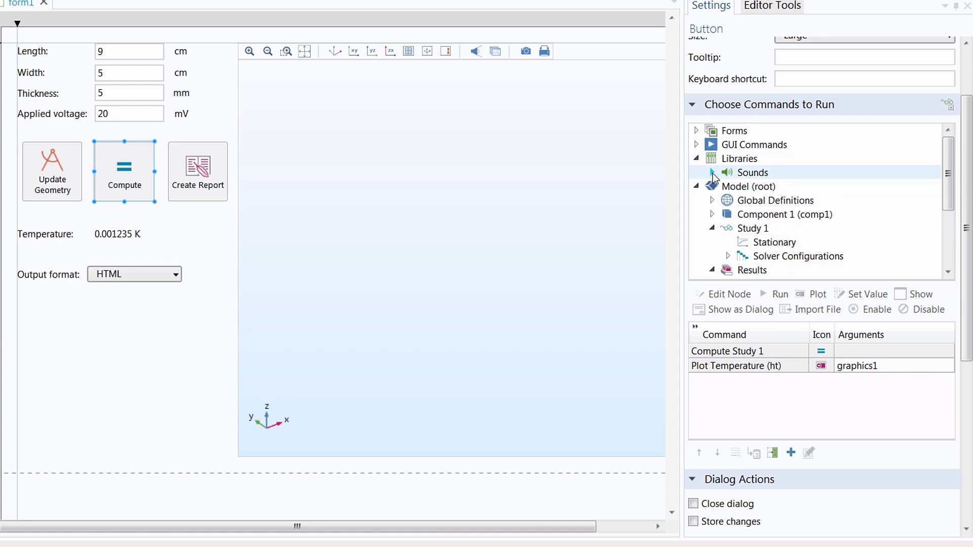
left_click(713, 174)
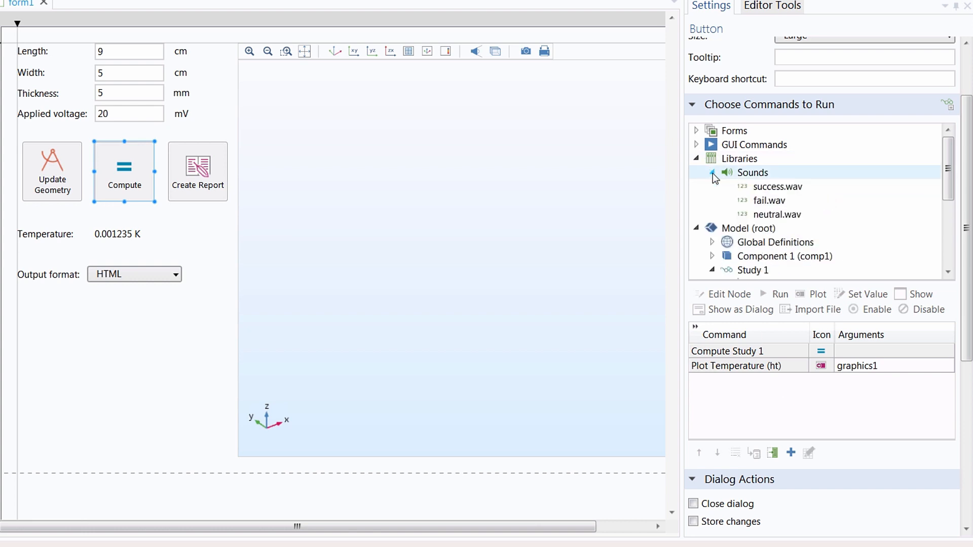
left_click(769, 192)
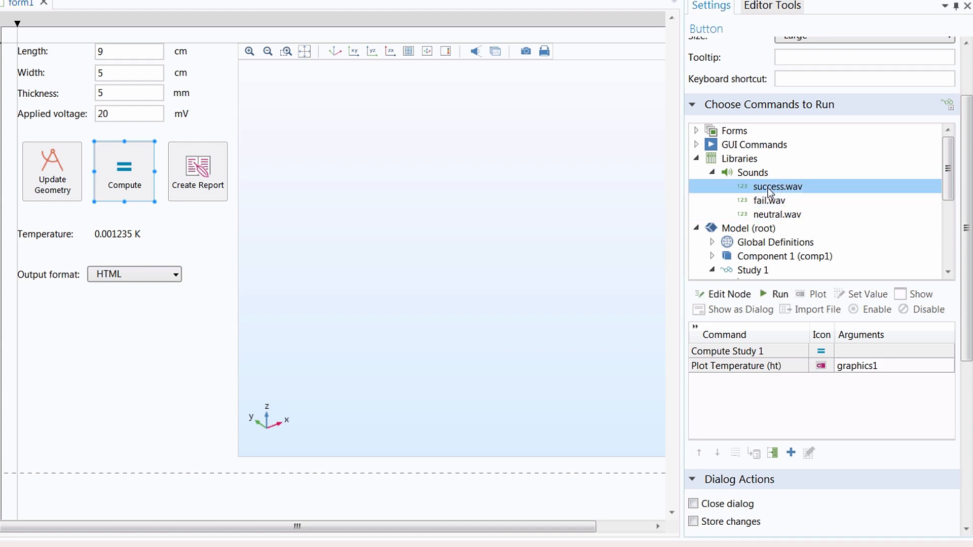
left_click(769, 297)
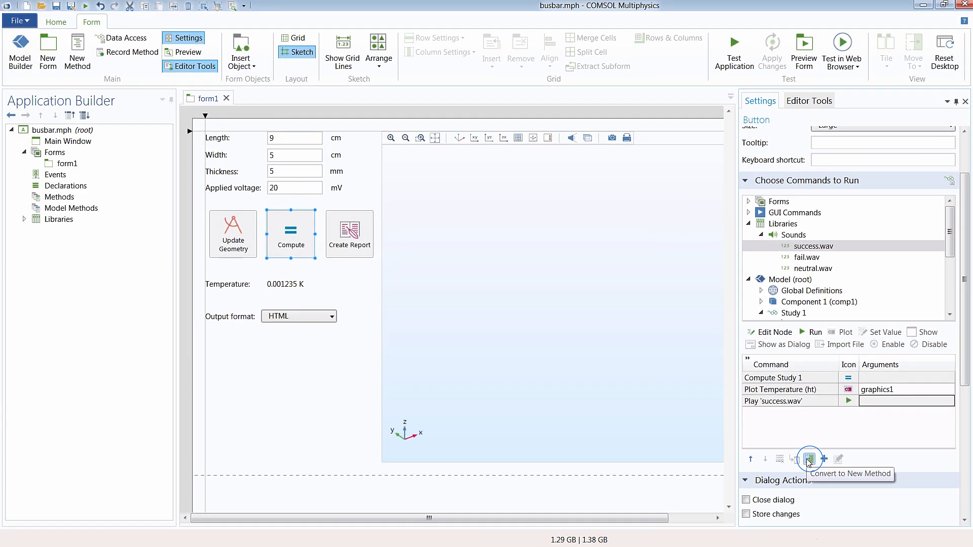
Convert the Compute button's command sequence to a new method and open its code
left_click(808, 460)
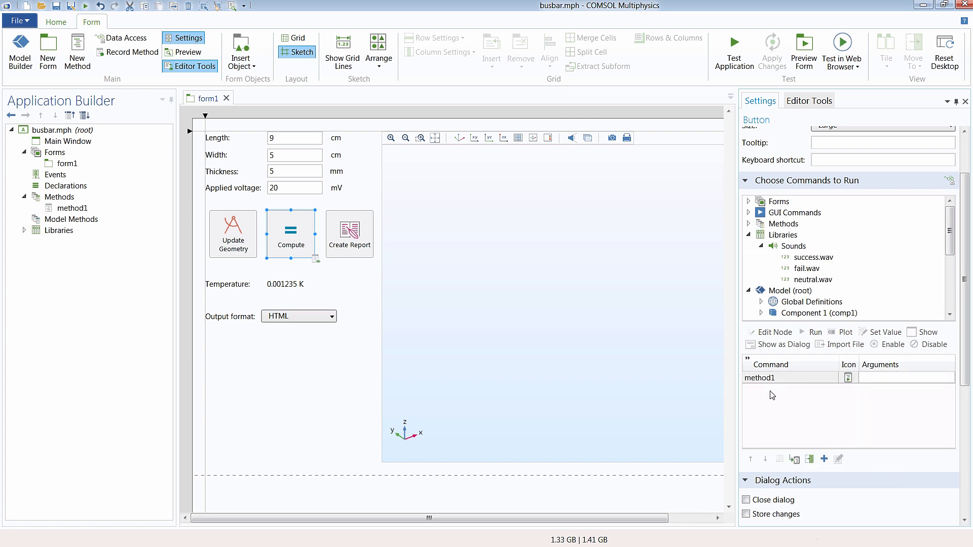
left_click(793, 459)
left_click(794, 459)
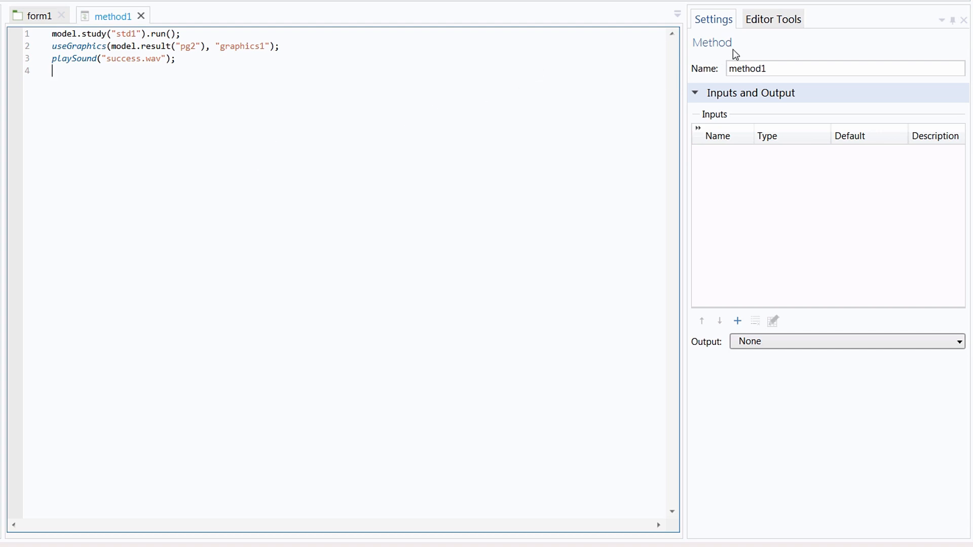
Insert code that plays fail.wav at the end of method1 using the Editor Tools
left_click(762, 27)
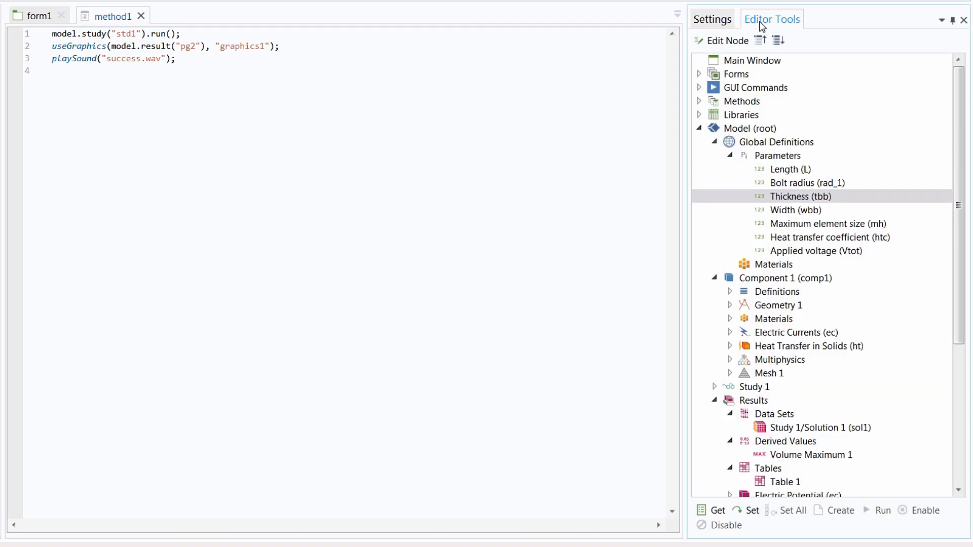
left_click(698, 114)
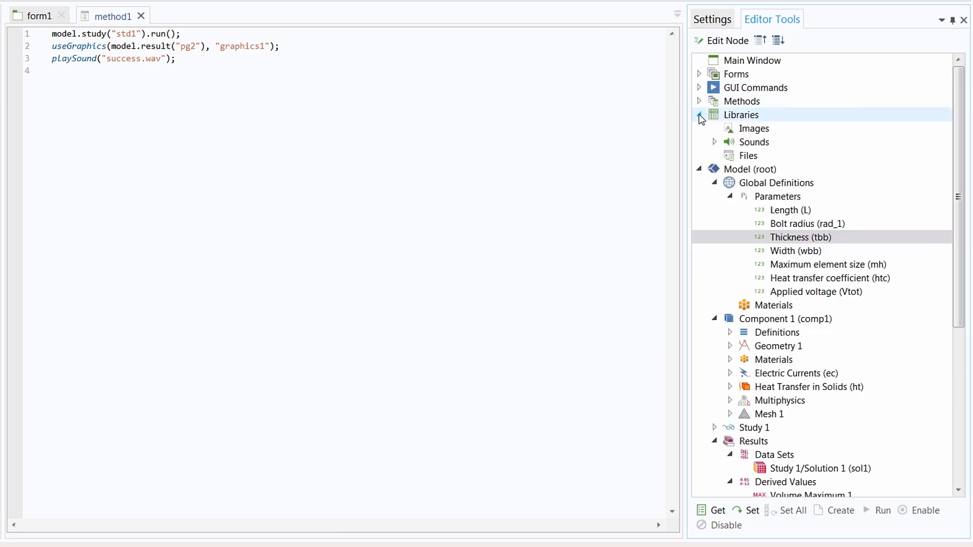
left_click(714, 142)
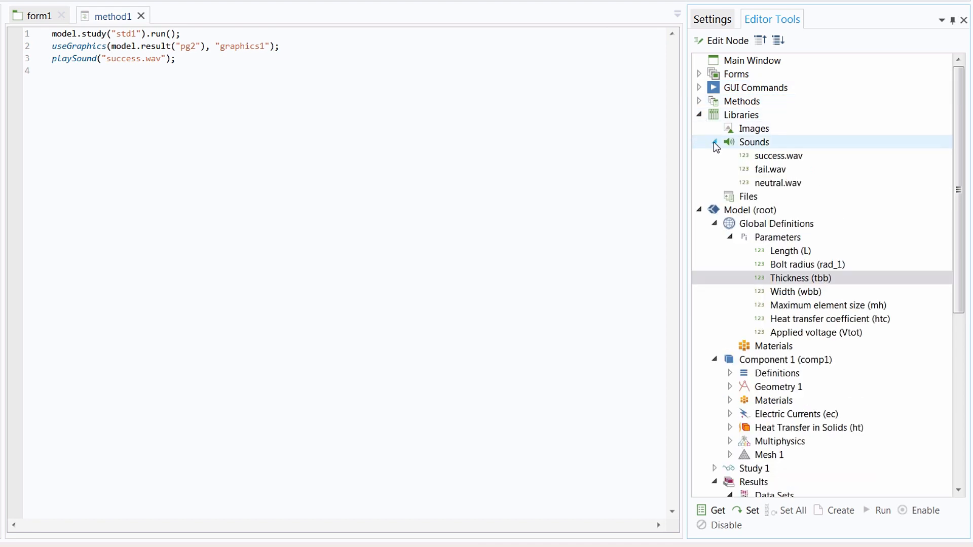
left_click(767, 171)
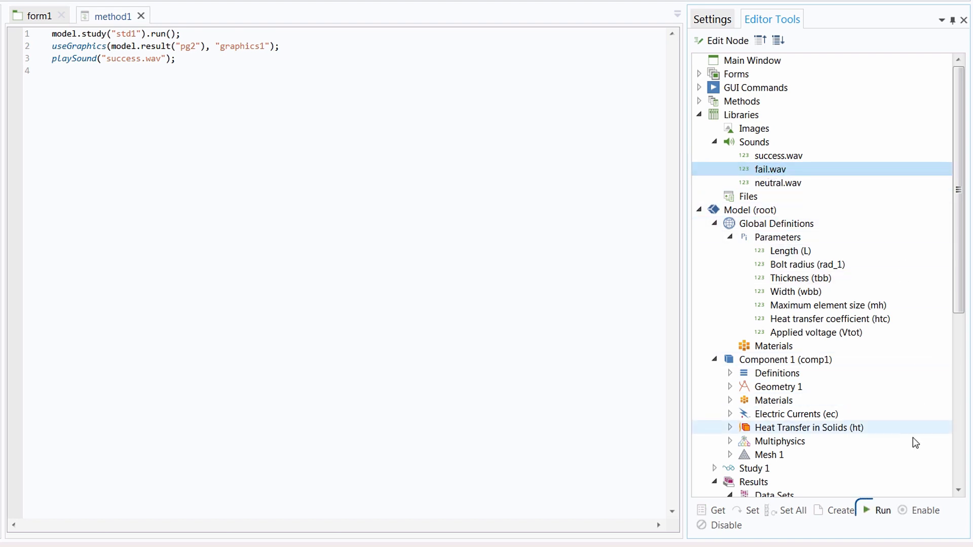
left_click(881, 512)
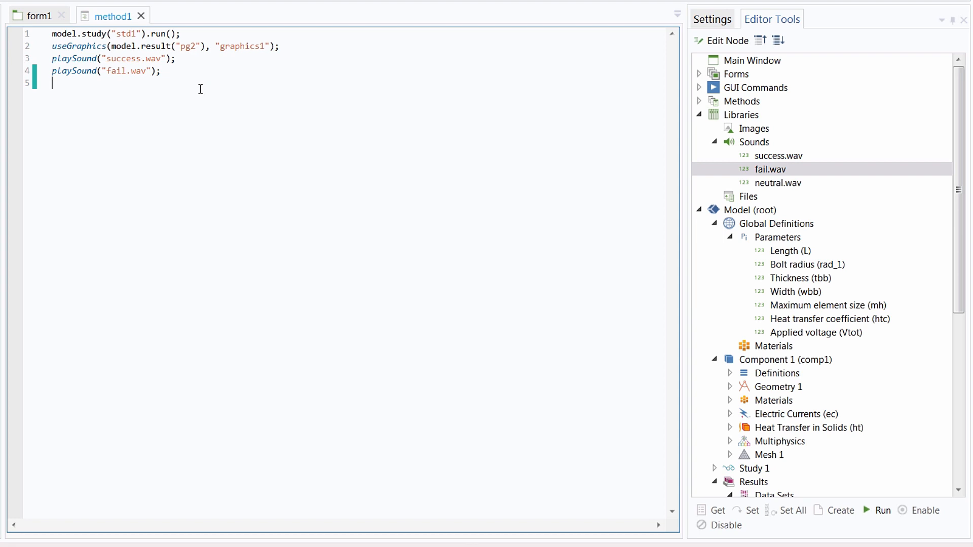
left_click(176, 59)
left_click_drag(177, 59, 50, 60)
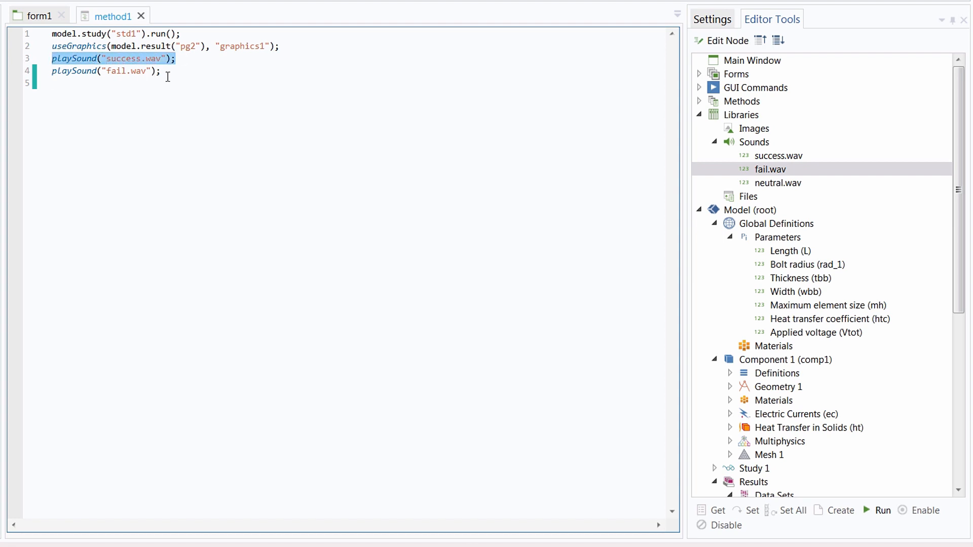
left_click_drag(167, 72, 49, 71)
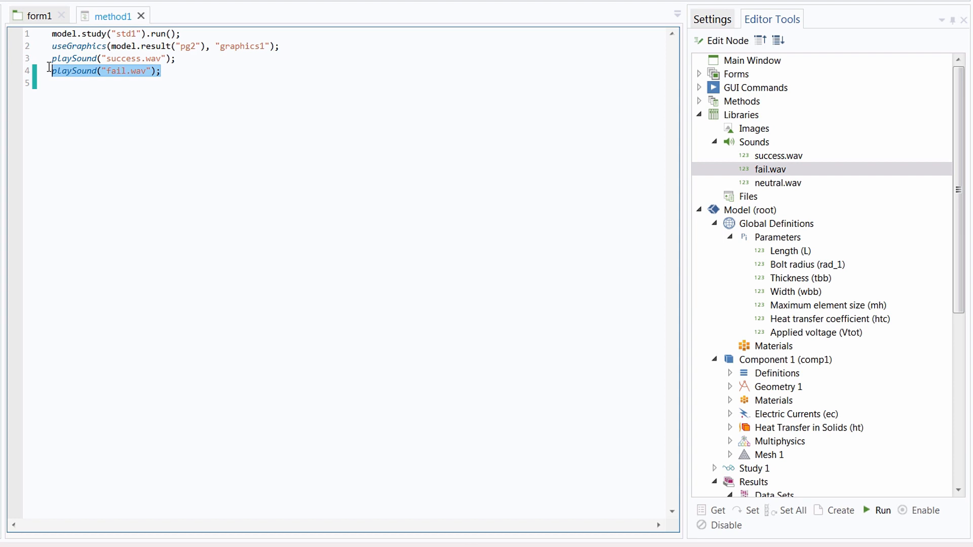
Insert an If-else block statement from the Language Elements below the playSound lines in method1
left_click(72, 84)
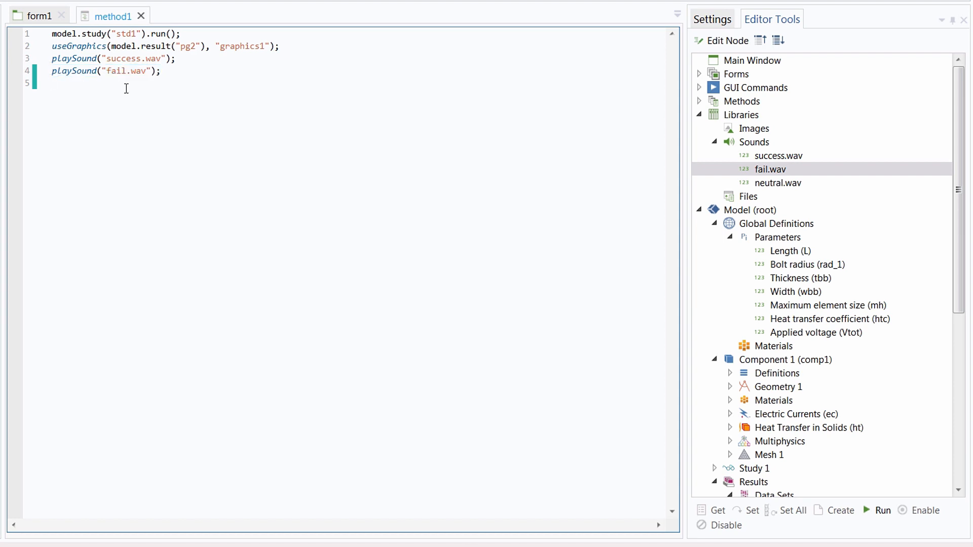
key("Return")
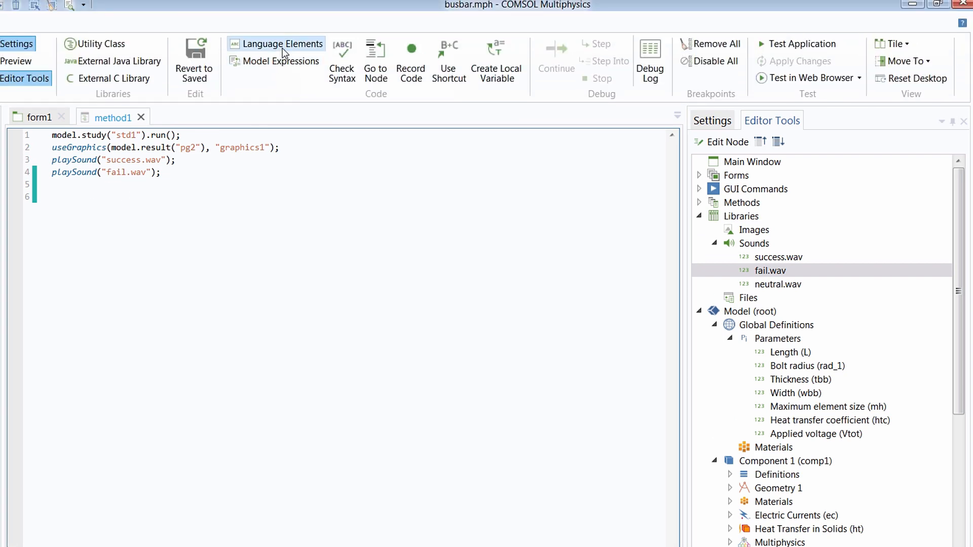
left_click(282, 51)
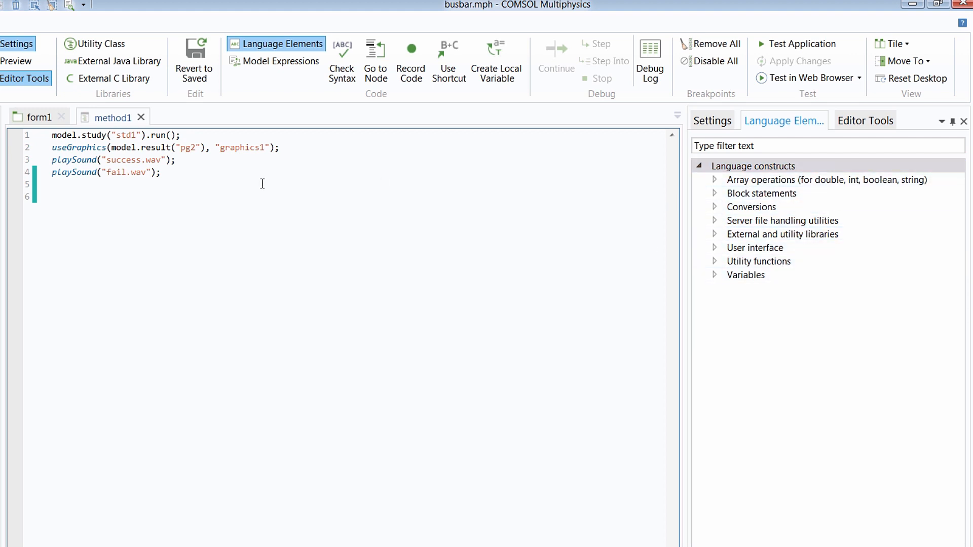
left_click(164, 216)
left_click(714, 194)
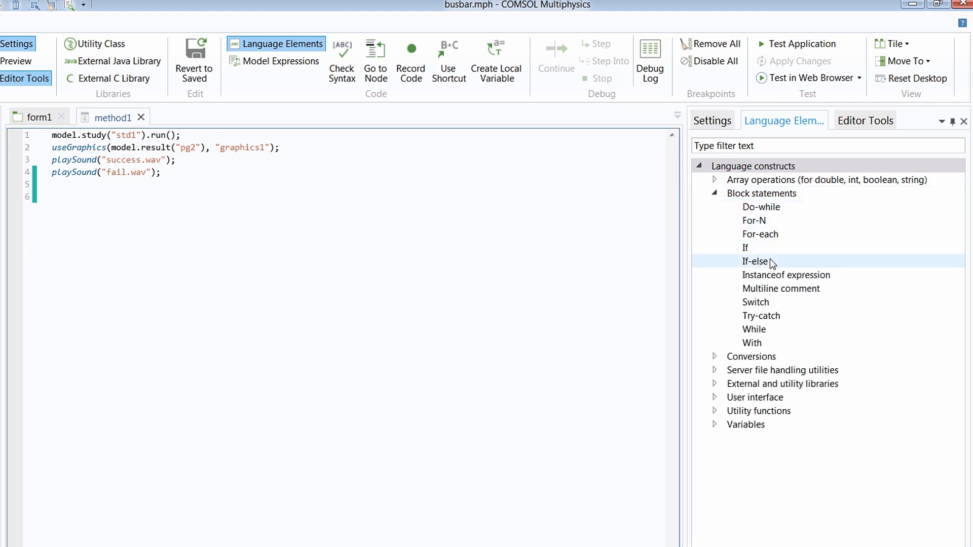
double_click(754, 261)
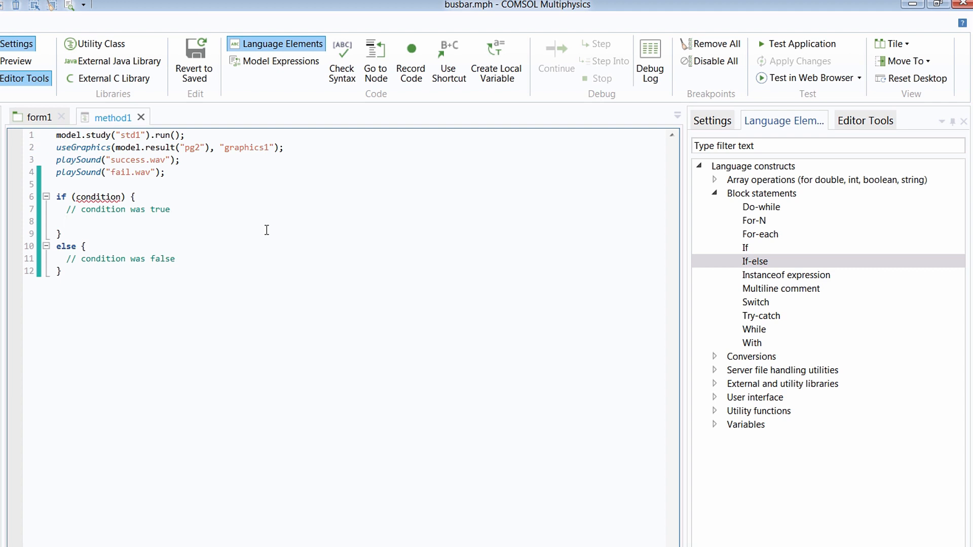
Move the playSound("success.wav") line into the if branch, below its "condition was true" comment
left_click_drag(193, 160, 50, 161)
key("ctrl+c")
key("Delete")
left_click(85, 225)
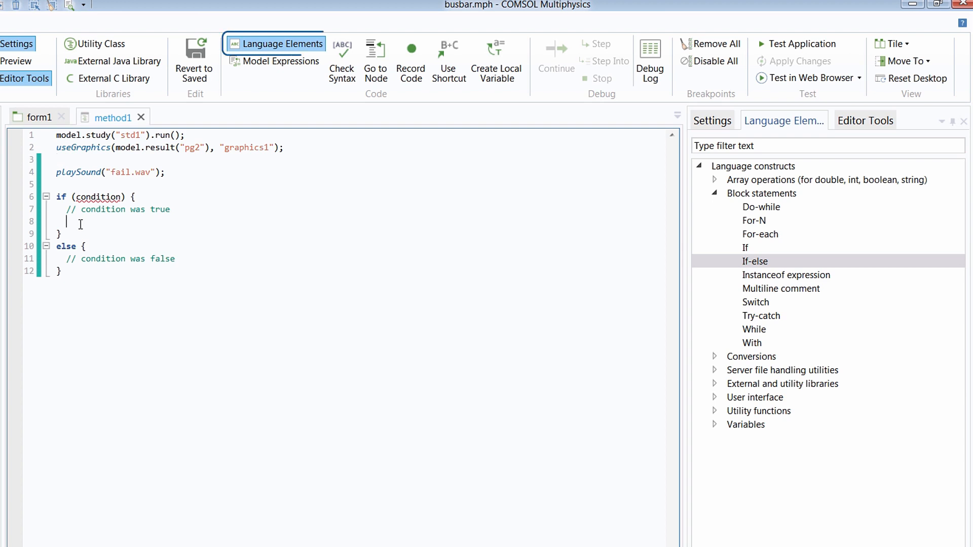
key("ctrl+v")
Move the playSound("fail.wav") line into the else branch, below its "condition was false" comment
left_click_drag(163, 176, 53, 173)
key("ctrl+c")
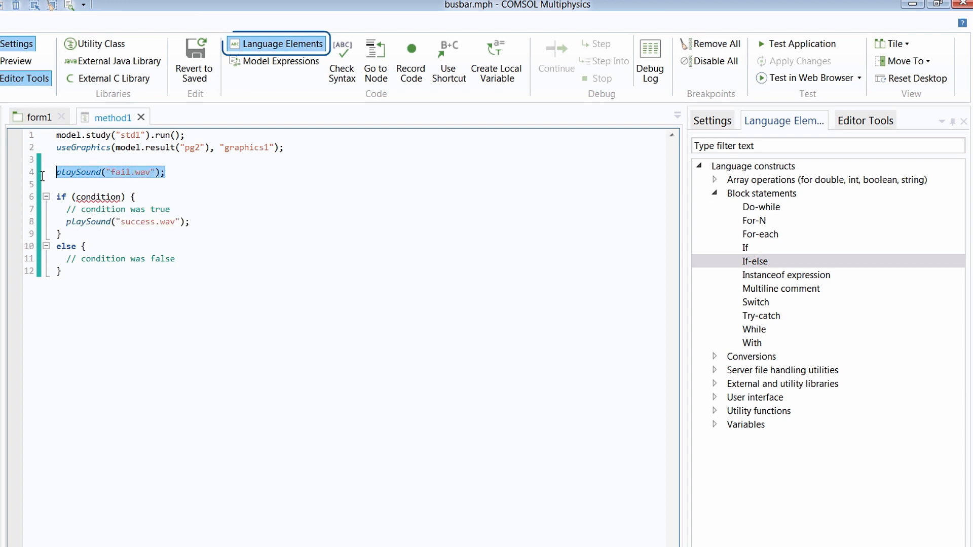
key("Delete")
left_click(184, 258)
key("Return")
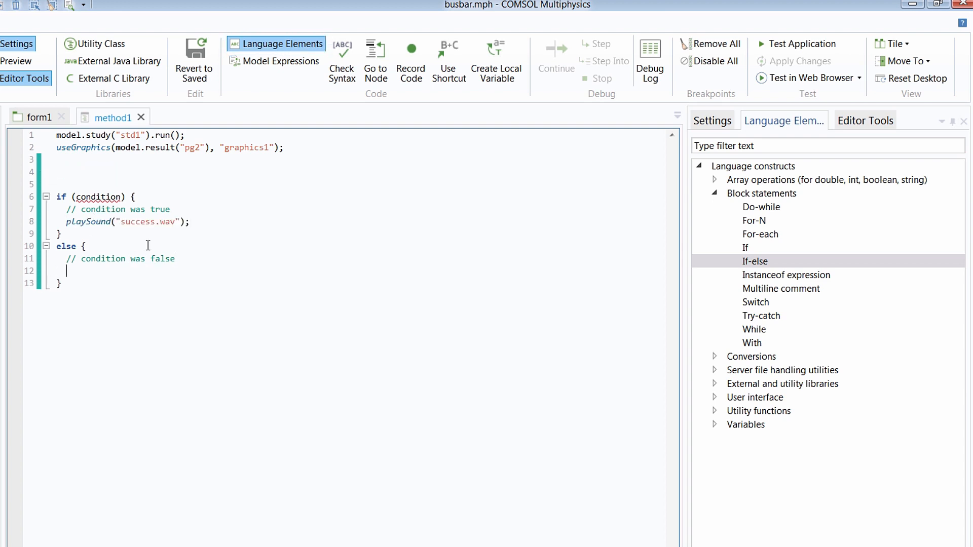
key("ctrl+v")
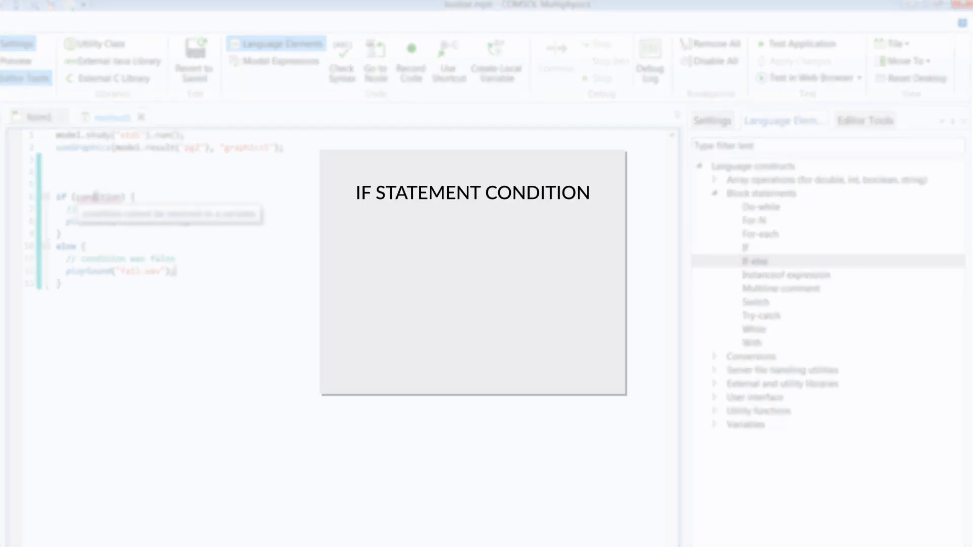
Replace the if statement's placeholder condition with maxTemp < 500
double_click(95, 197)
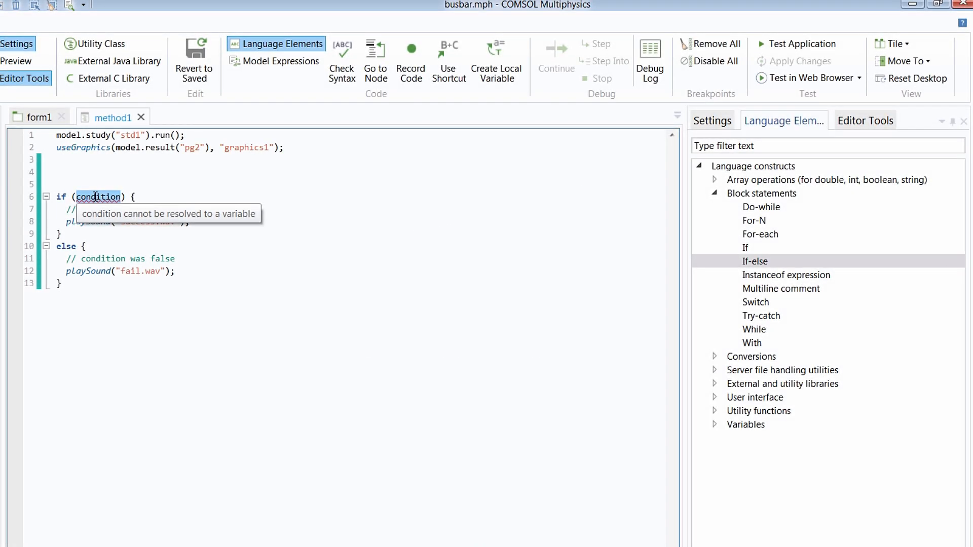
type("maxT")
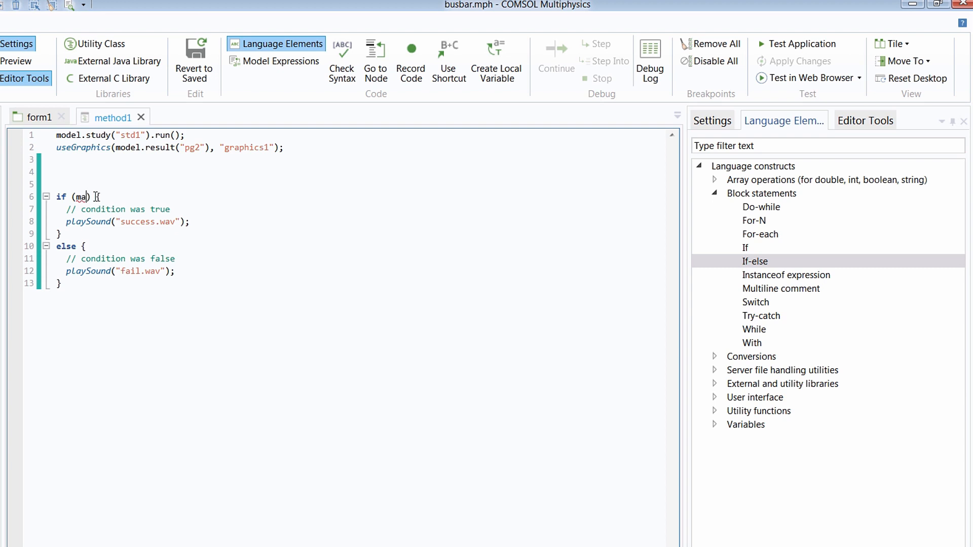
type("emp ")
type("< ")
type("500")
Begin a variable declaration on line 4, above the if statement, with "double maxTemp ="
type("double ma")
type("xTemp")
type(" =")
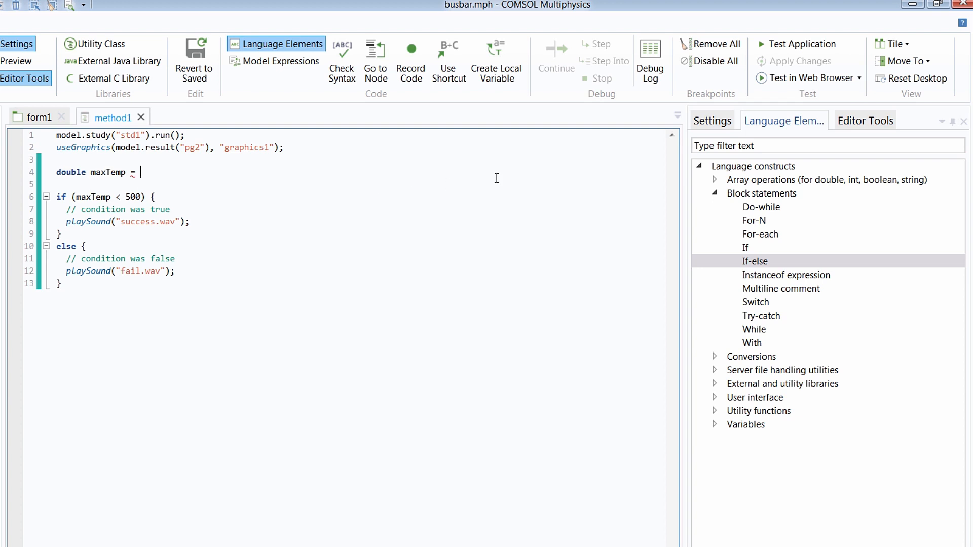
Complete the maxTemp assignment with the generated Get code for Volume Maximum 1 under Derived Values, with a space after the equals sign
left_click(859, 122)
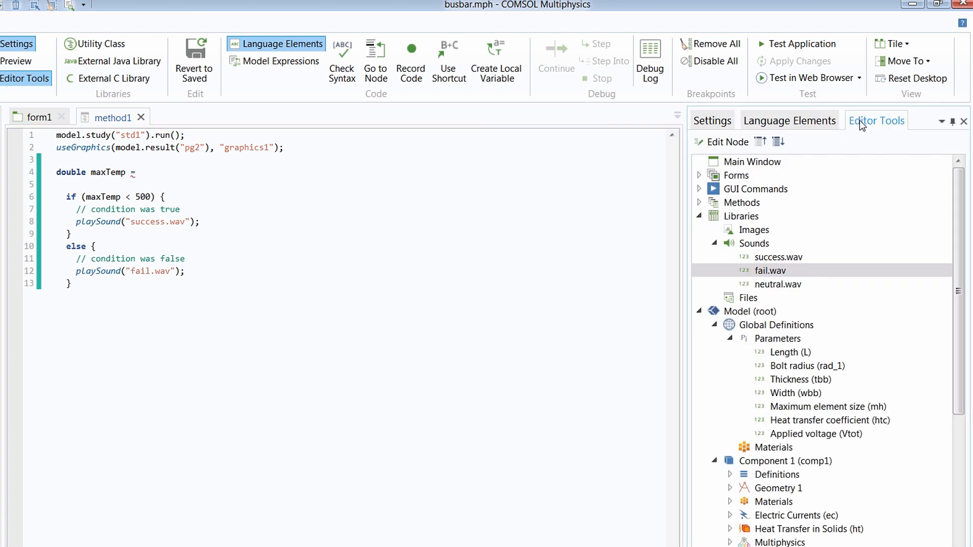
left_click(171, 173)
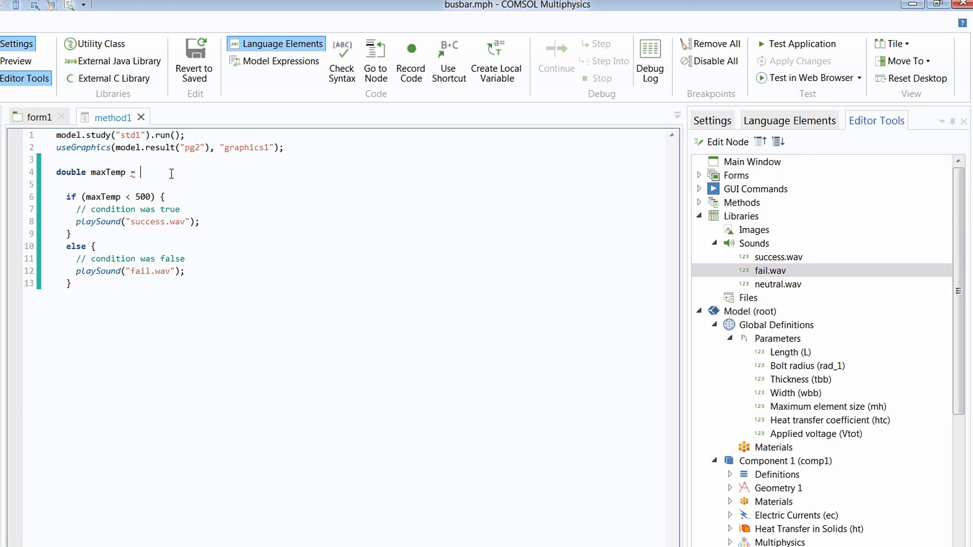
scroll(939, 424, "down", 5)
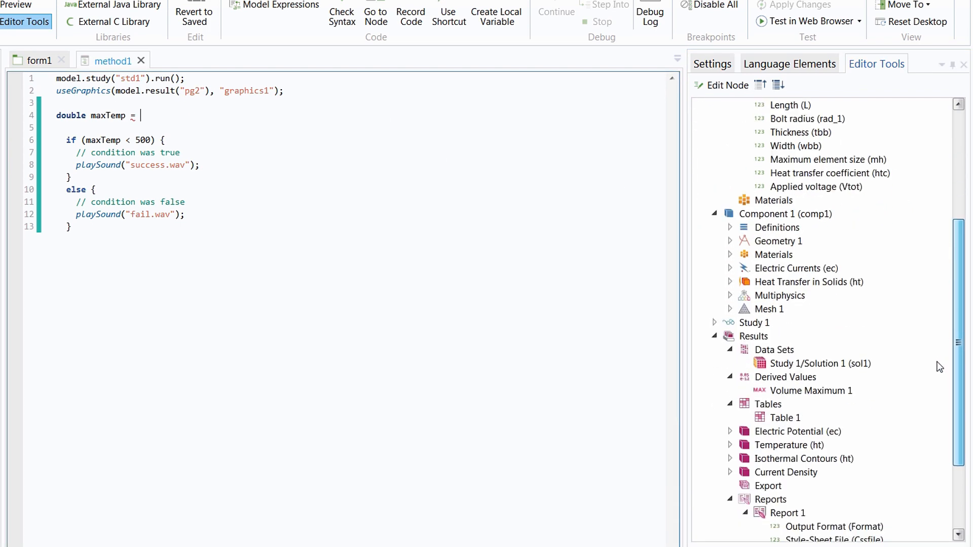
scroll(940, 367, "down", 3)
left_click(796, 300)
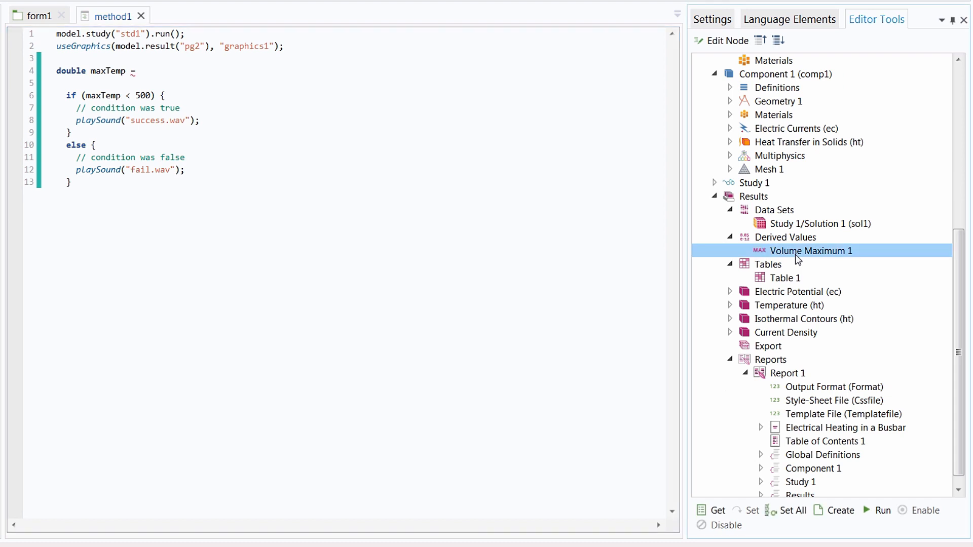
left_click(713, 516)
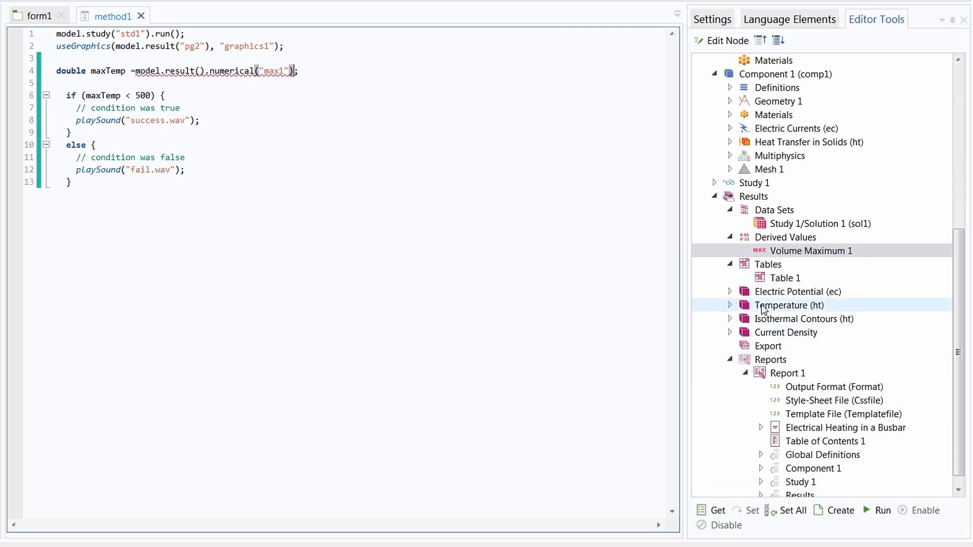
left_click(785, 252)
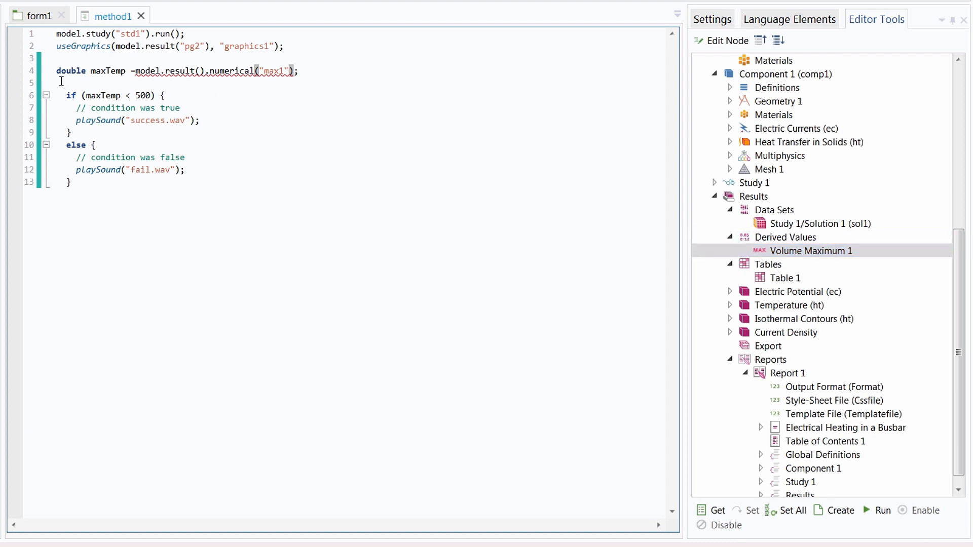
left_click(136, 71)
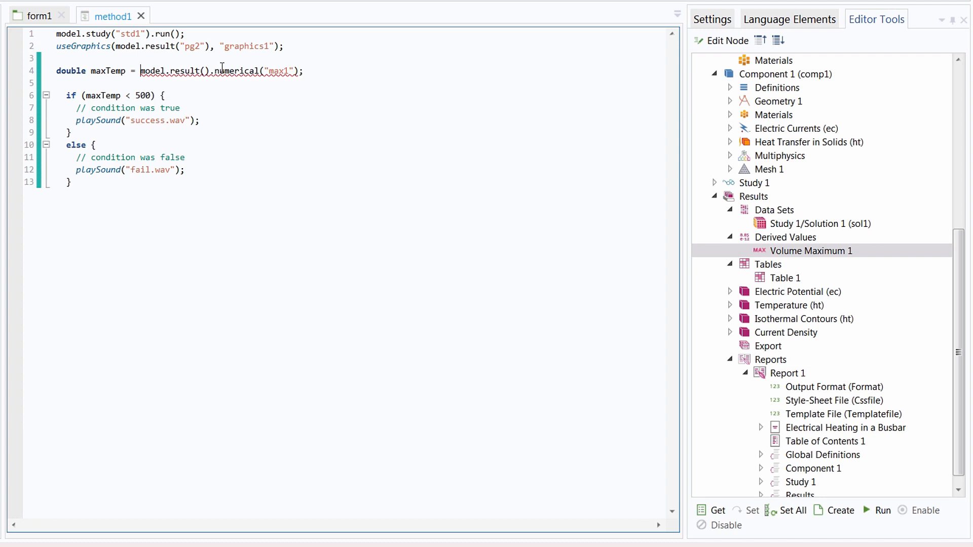
Filter the Language Elements by "numericalf" and insert evaluateToDoubleArray2D(numericalFeature) in front of the model.result() expression
mouse_move(222, 67)
left_click(769, 20)
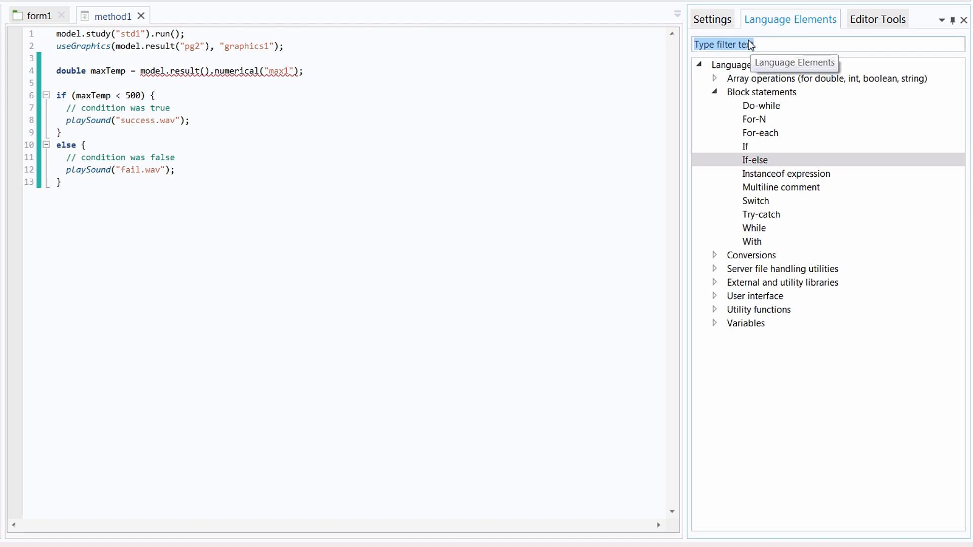
type("n")
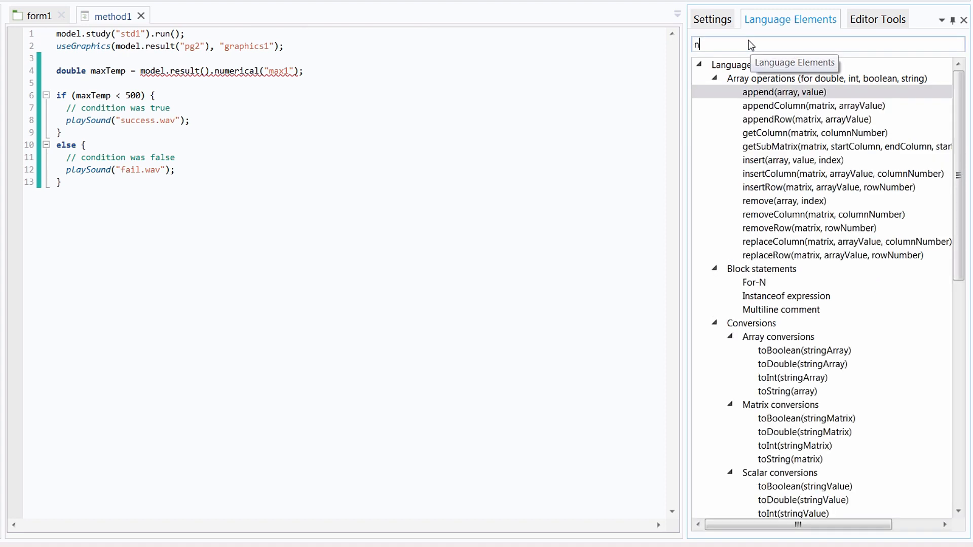
type("umerical")
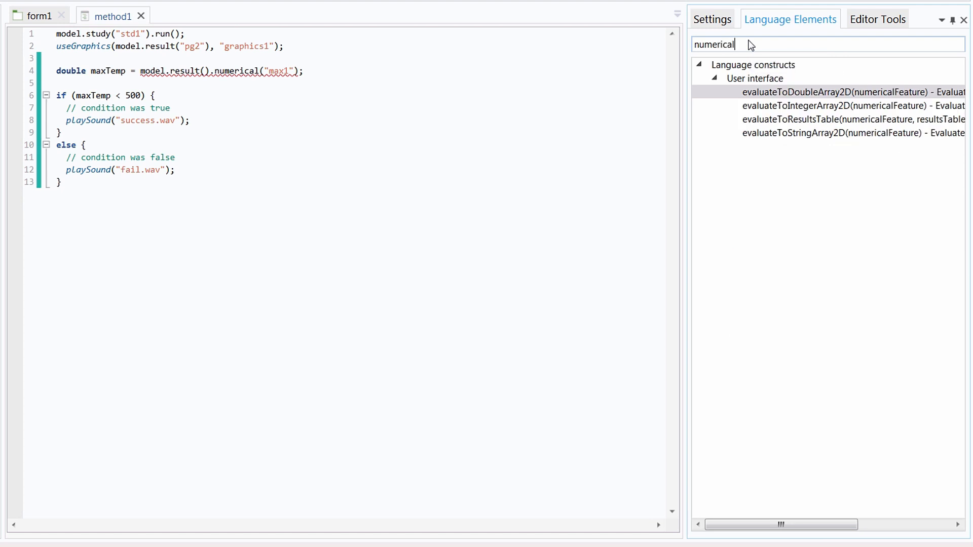
type("f")
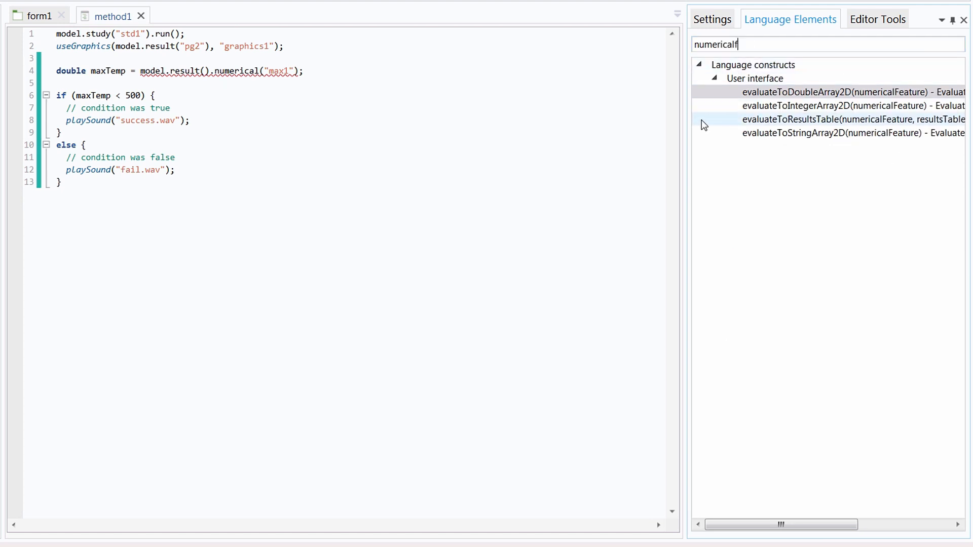
left_click_drag(686, 124, 513, 128)
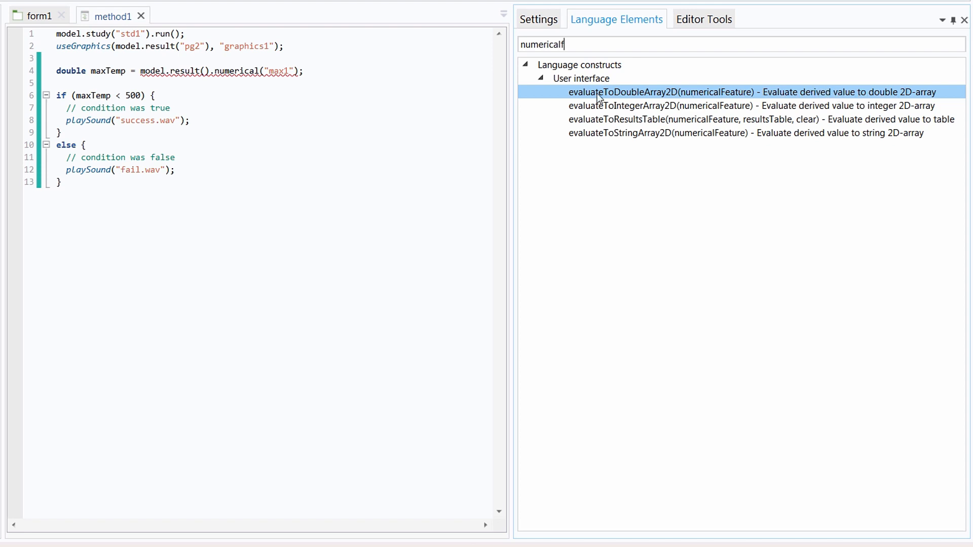
double_click(600, 98)
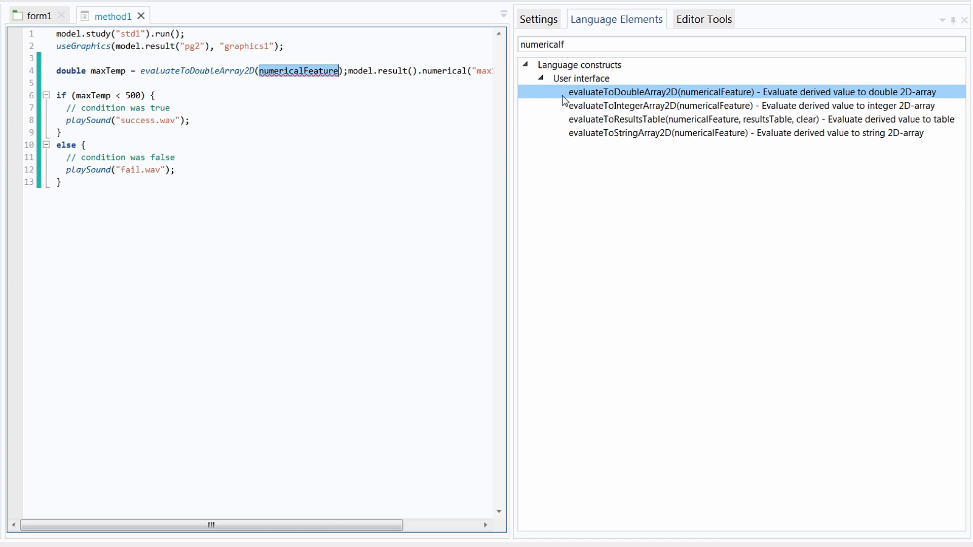
left_click_drag(513, 134, 649, 143)
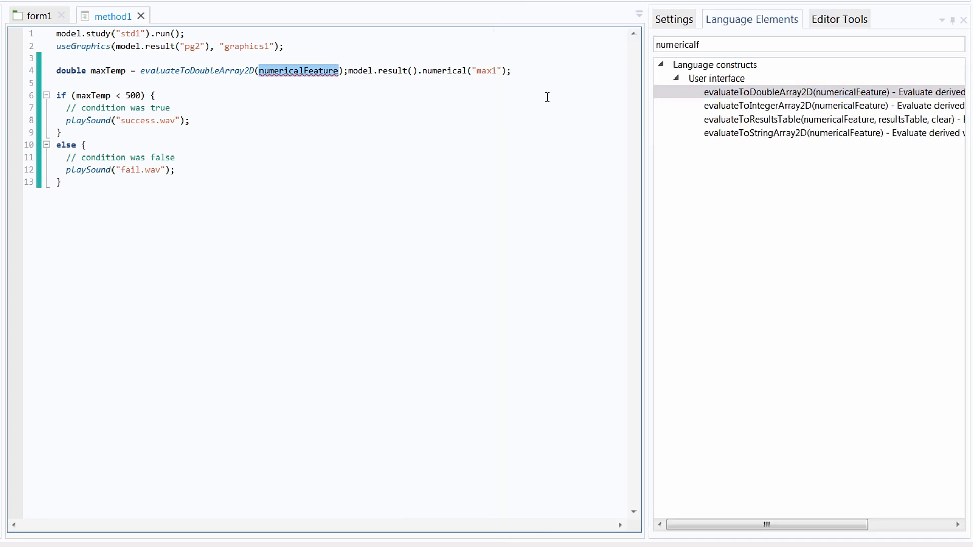
Move model.result().numerical("max1") into evaluateToDoubleArray2D in place of the numericalFeature argument, and remove the extra semicolon
left_click(500, 71)
left_click_drag(501, 71, 350, 75)
key("ctrl+c")
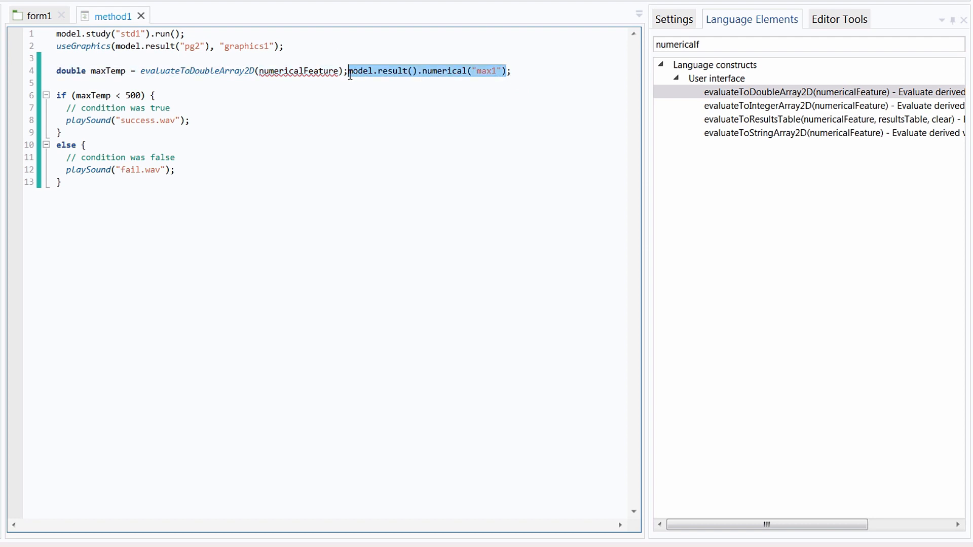
key("Delete")
key("BackSpace")
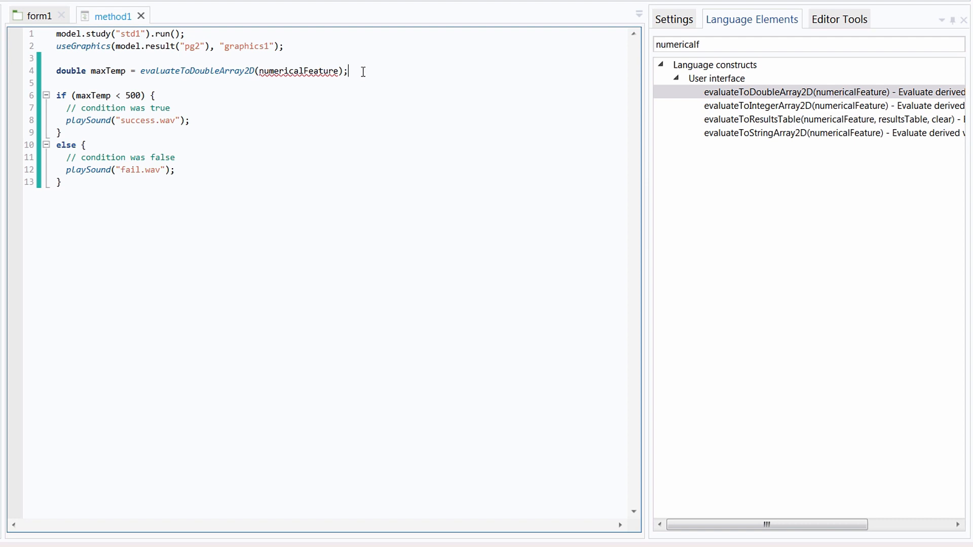
left_click_drag(259, 71, 339, 70)
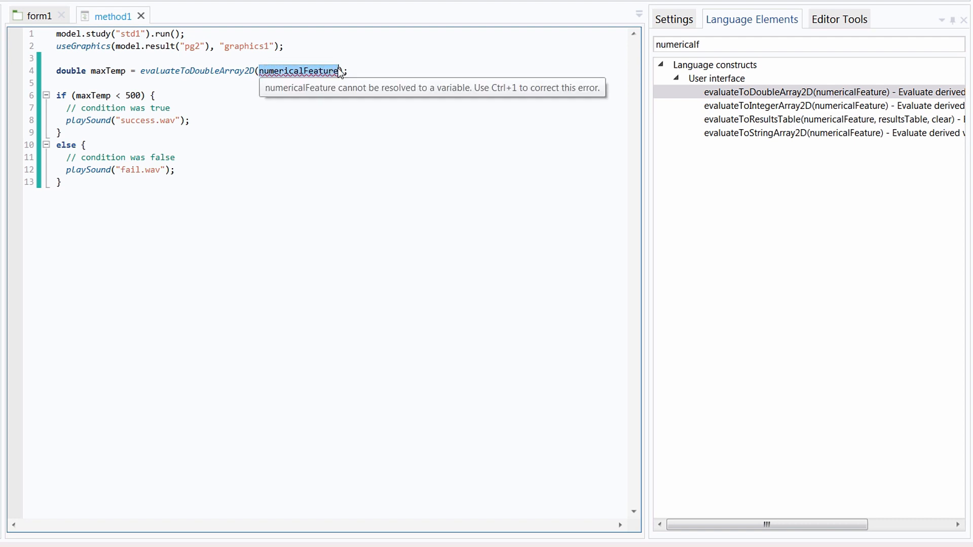
key("ctrl+v")
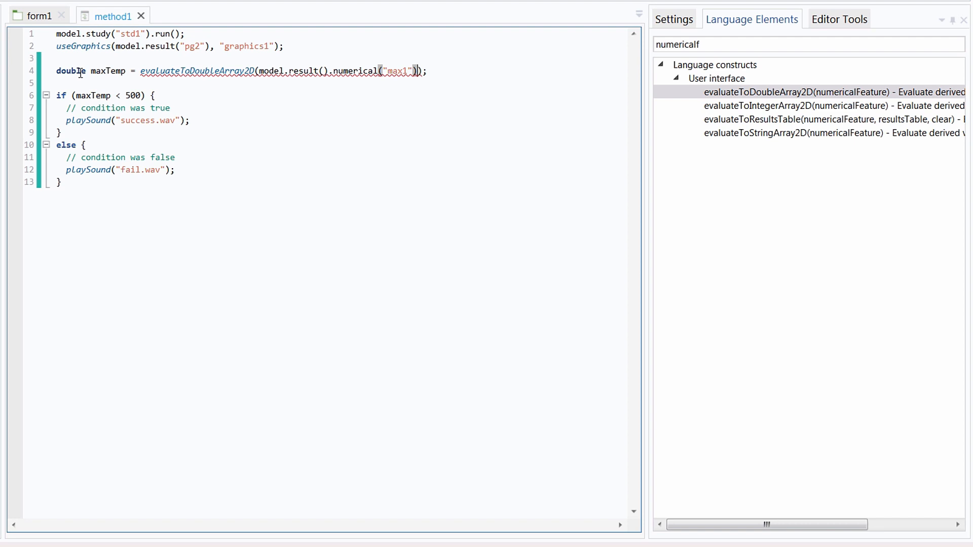
Change the declaration on line 4 to type double[][] with the variable name maxTempArray, and add a blank line below it
left_click(87, 73)
type("[][]")
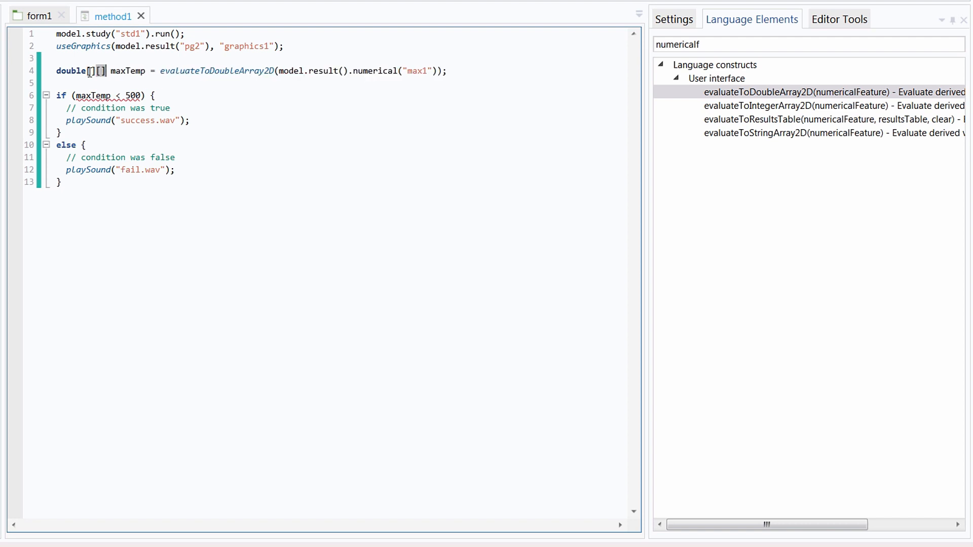
left_click(140, 72)
type("Array")
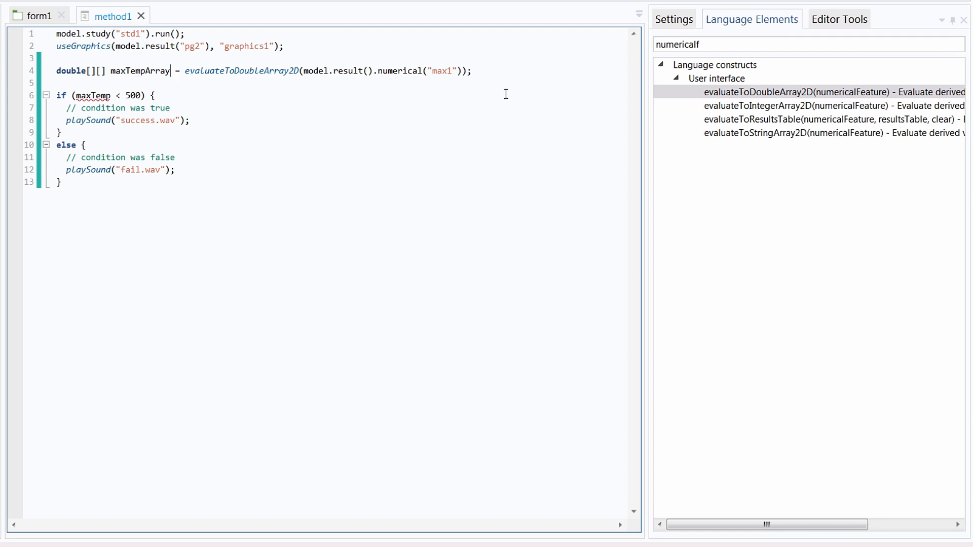
key("Return")
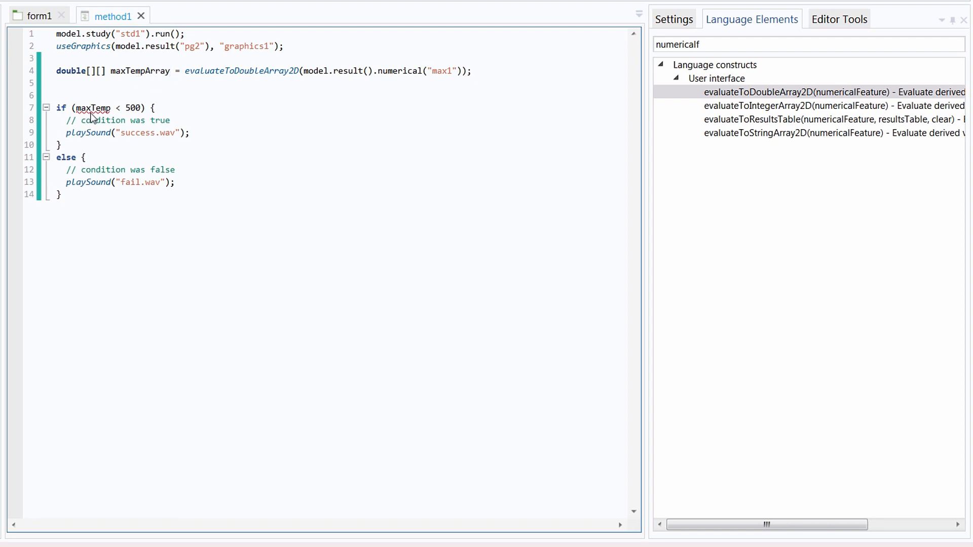
Declare maxTemp on line 5 as a double assigned from maxTempArray[0][0], ending the statement with a semicolon
mouse_move(90, 114)
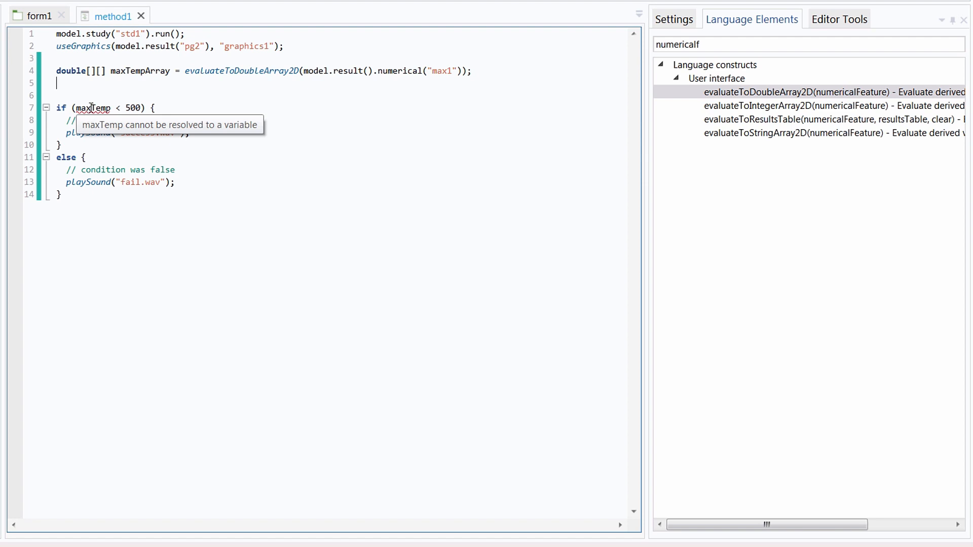
type("do")
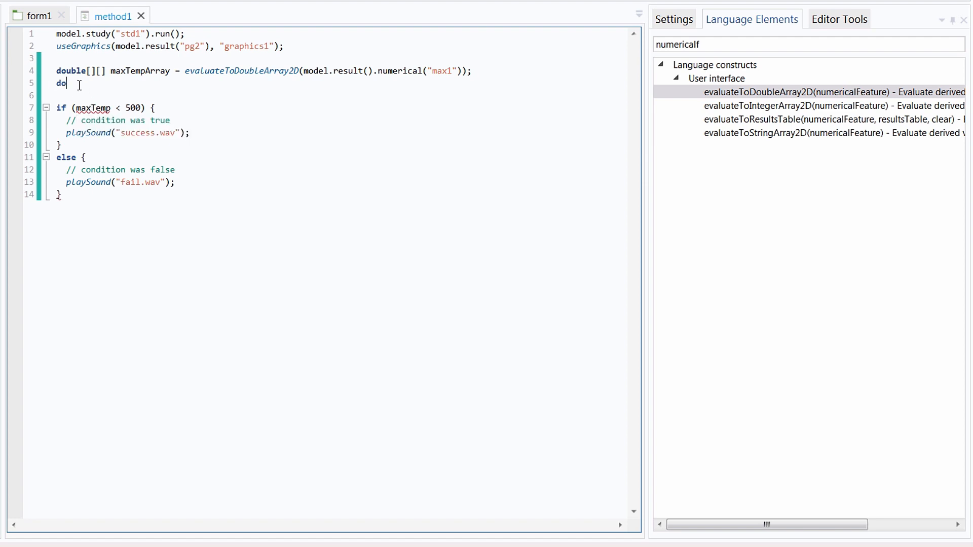
type("uble maxTemp")
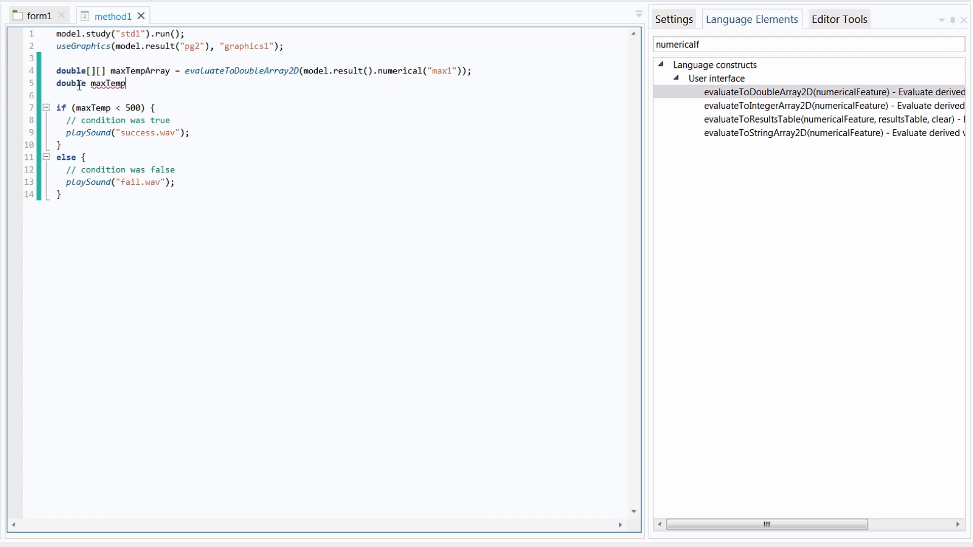
type(" =")
type(" maxTem")
type("pArray")
type("[0][")
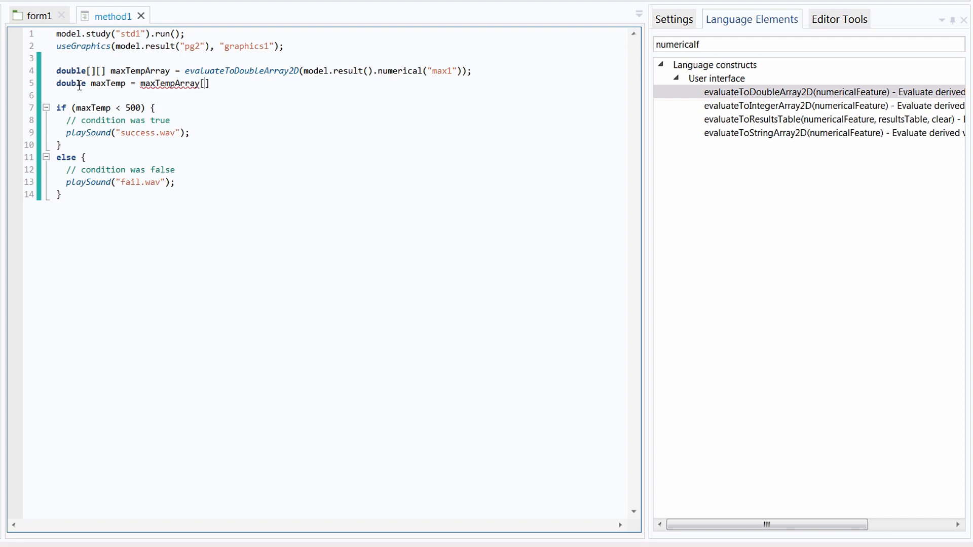
type("0];")
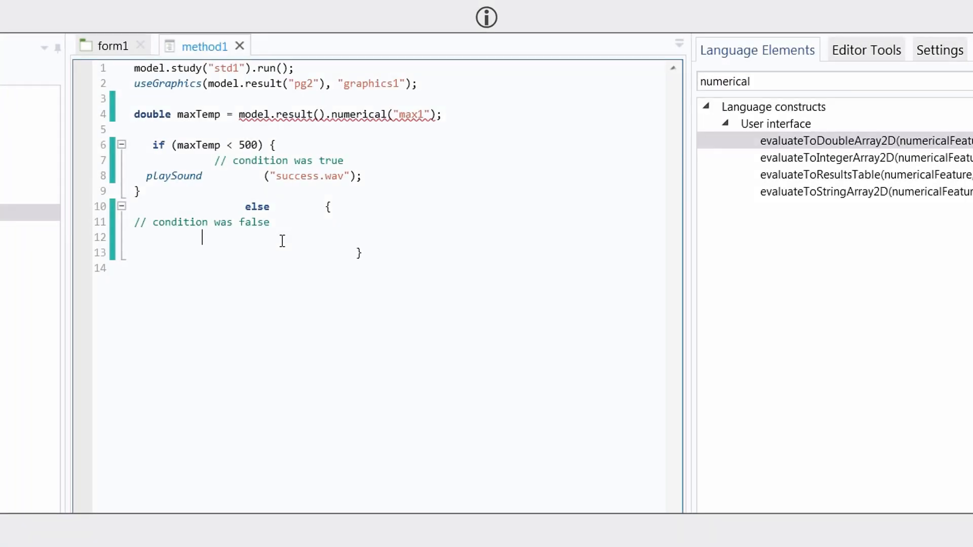
Add playSound("fail.wav") to the else branch and apply Indent and Format to the method code
type("playSound")
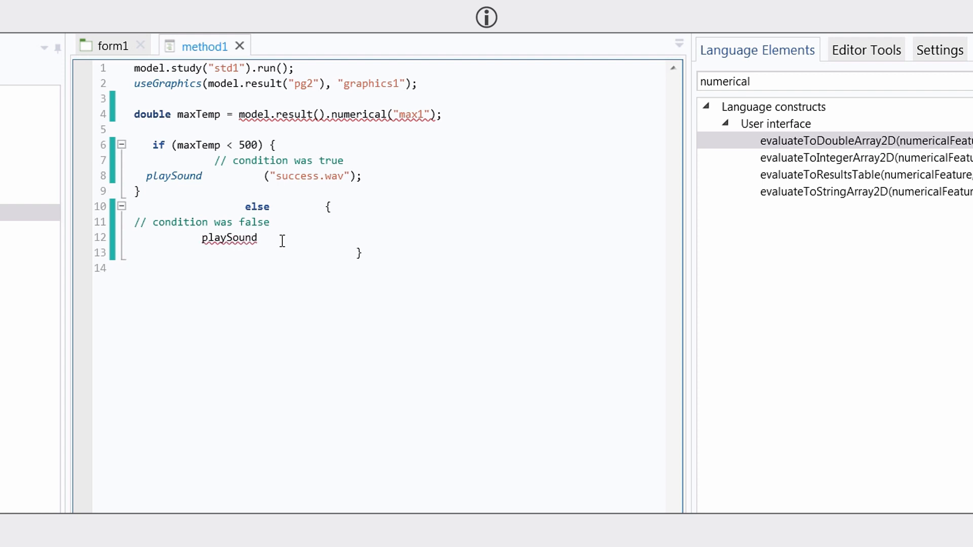
type("(\"fail.wav")
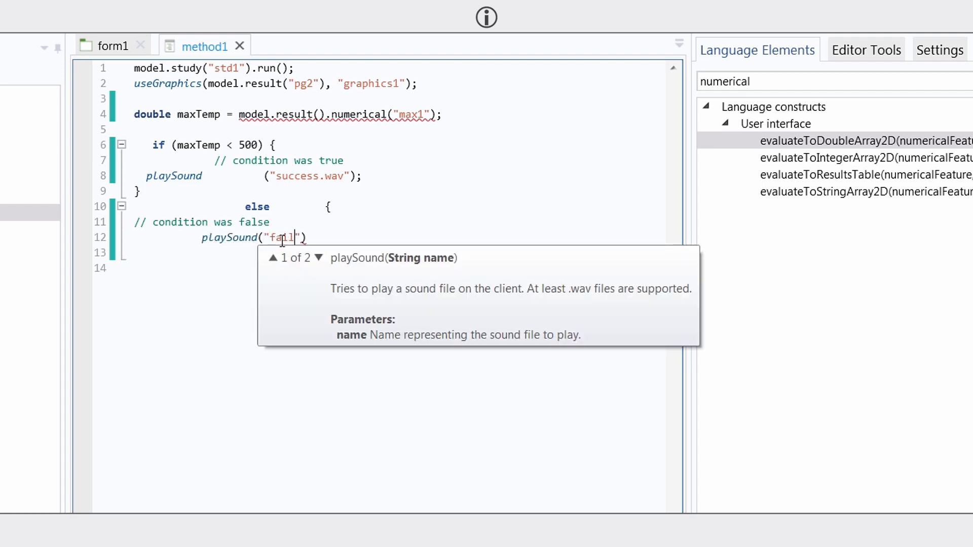
left_click(371, 232)
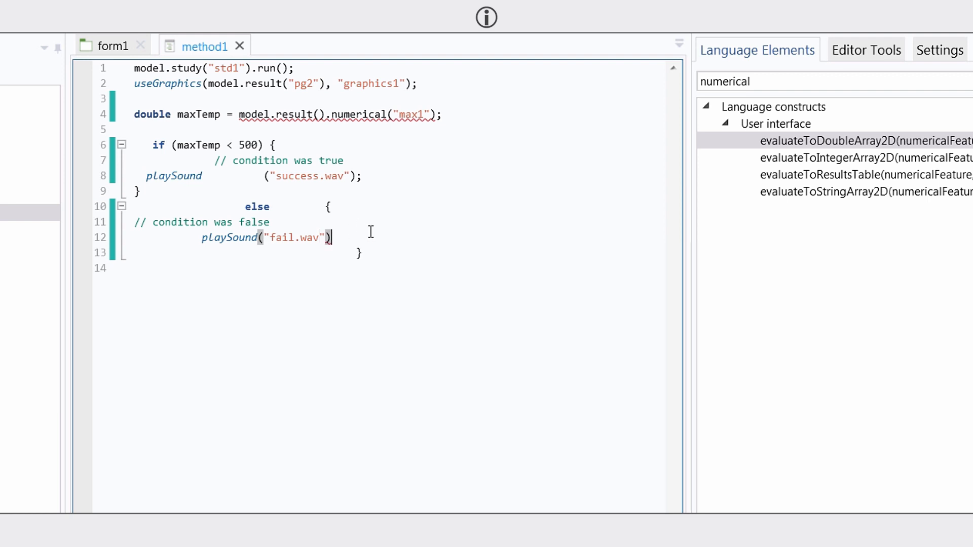
right_click(371, 232)
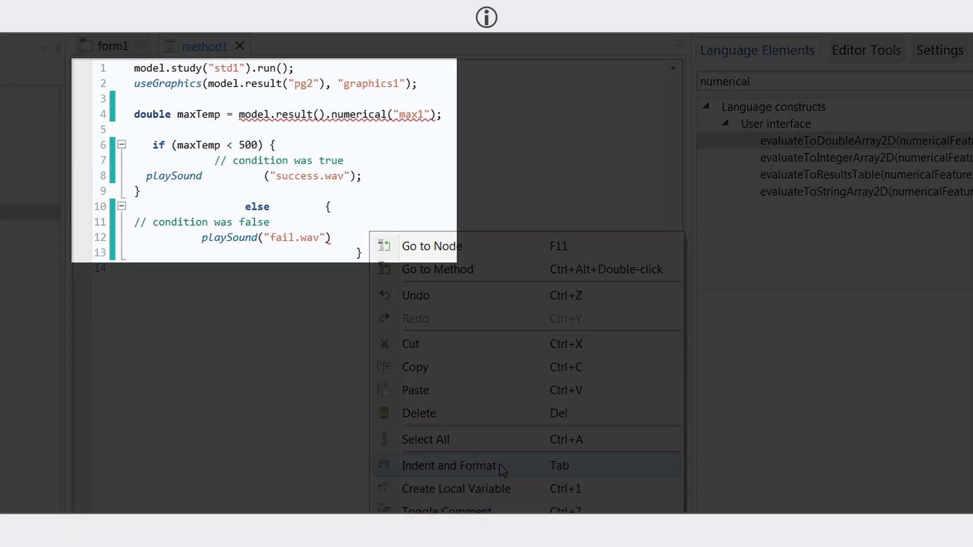
left_click(449, 466)
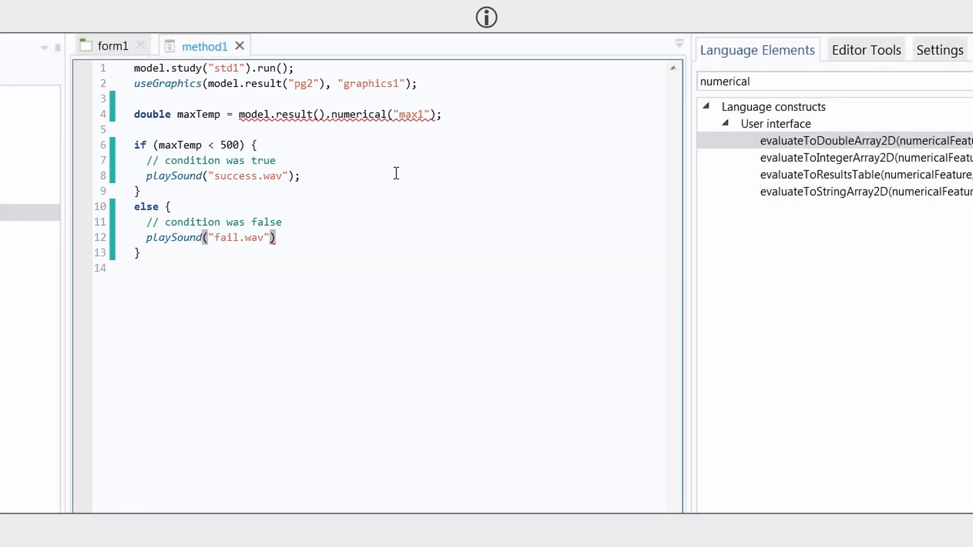
Apply the quick fix to the type mismatch on line 4, changing the declared type of maxTemp to NumericalFeature
mouse_move(345, 110)
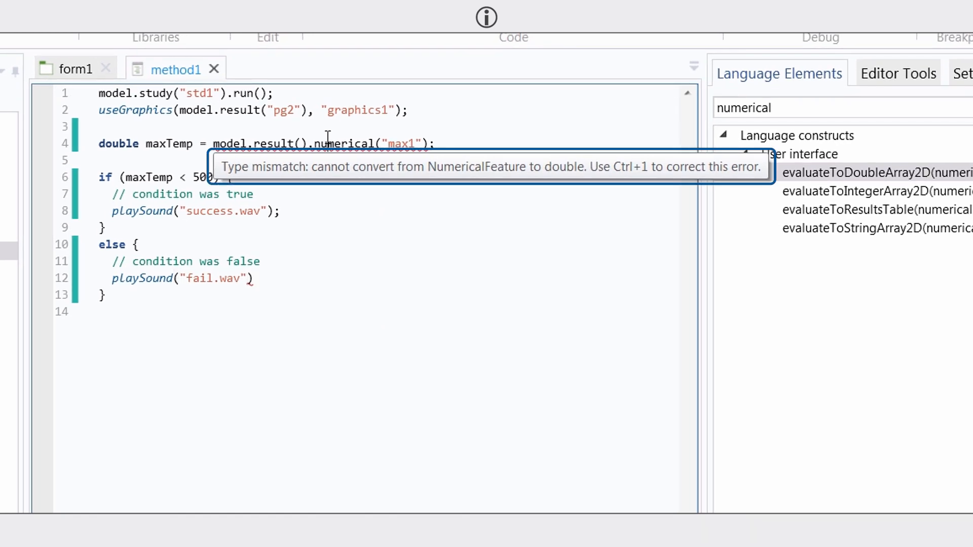
key("ctrl+1")
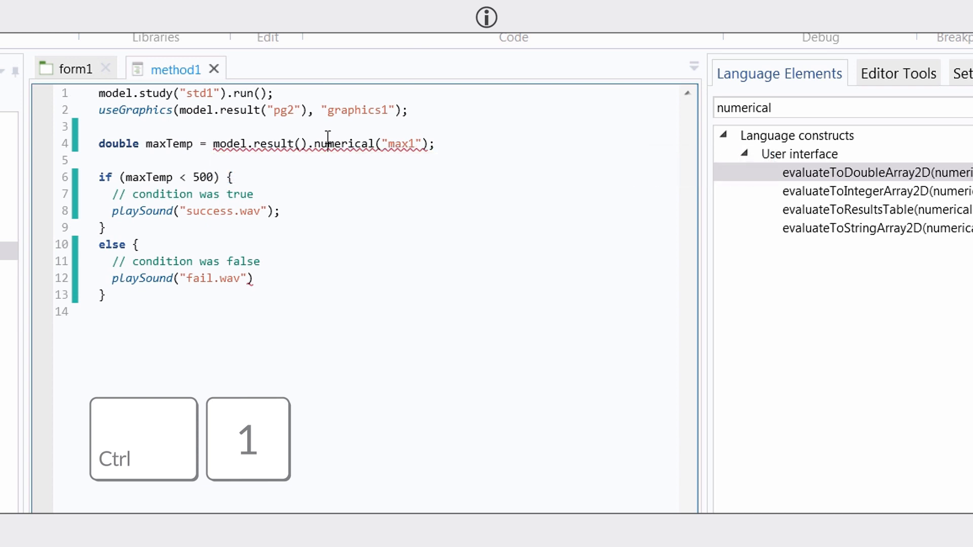
key("ctrl+1")
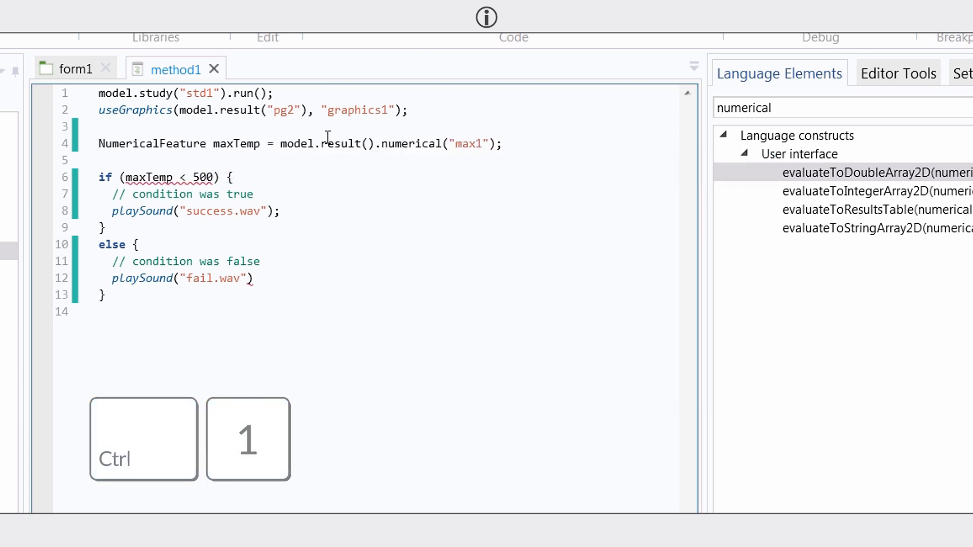
Insert evaluateToDoubleArray2D below the maxTemp declaration and move model.result().numerical("max1") into it as the argument
left_click(511, 147)
key("Return")
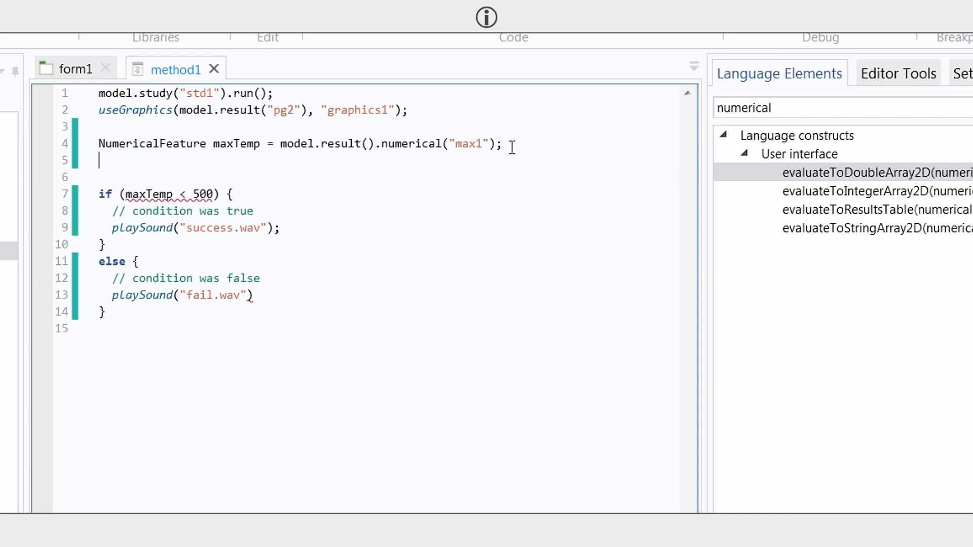
double_click(722, 176)
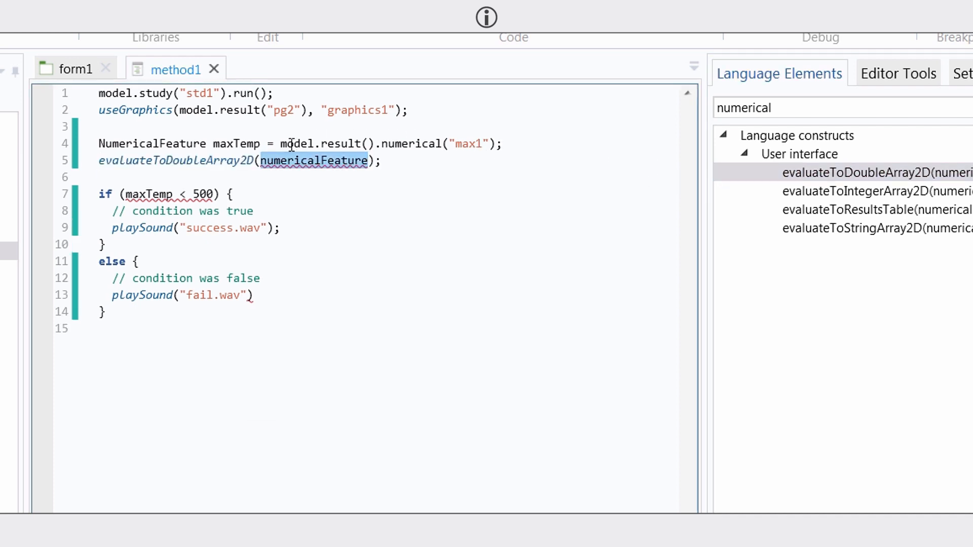
left_click_drag(282, 147, 498, 144)
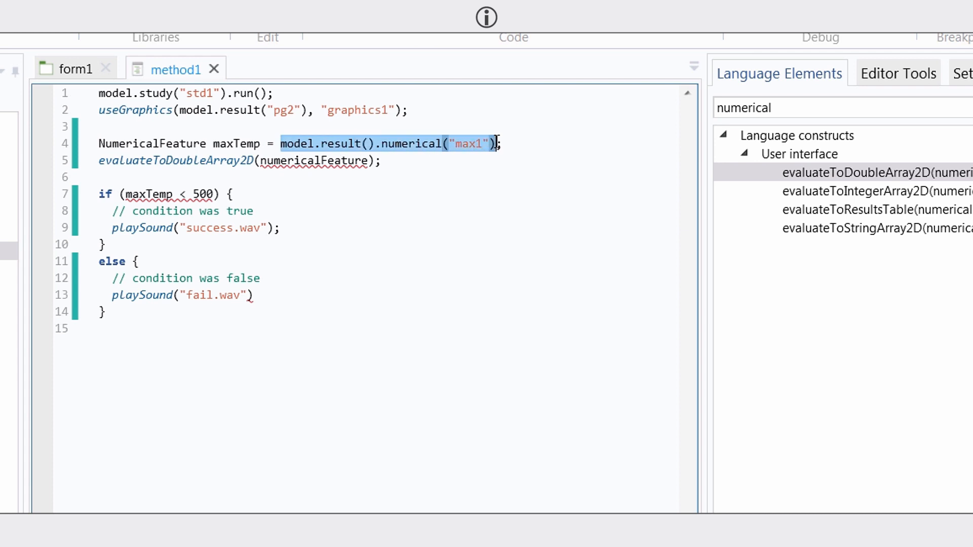
key("ctrl+x")
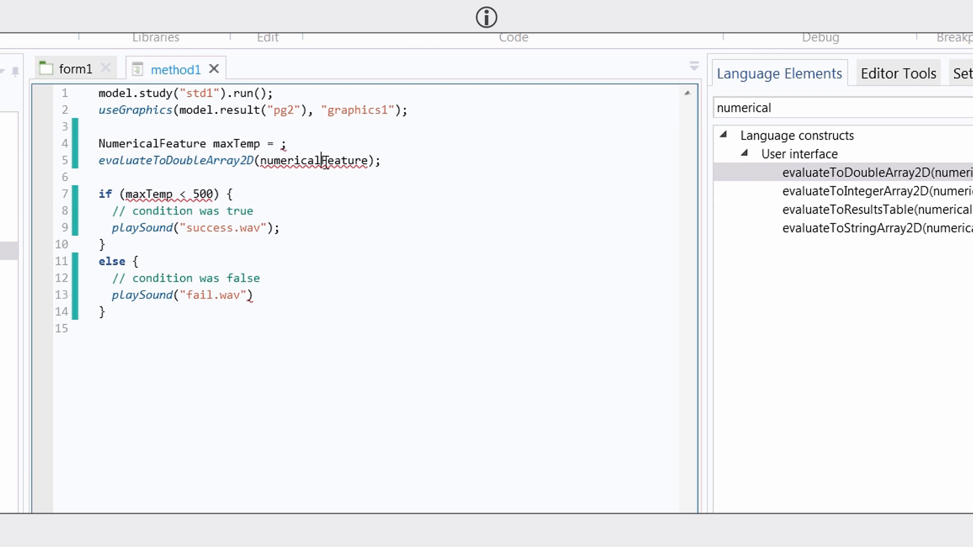
double_click(324, 161)
key("ctrl+v")
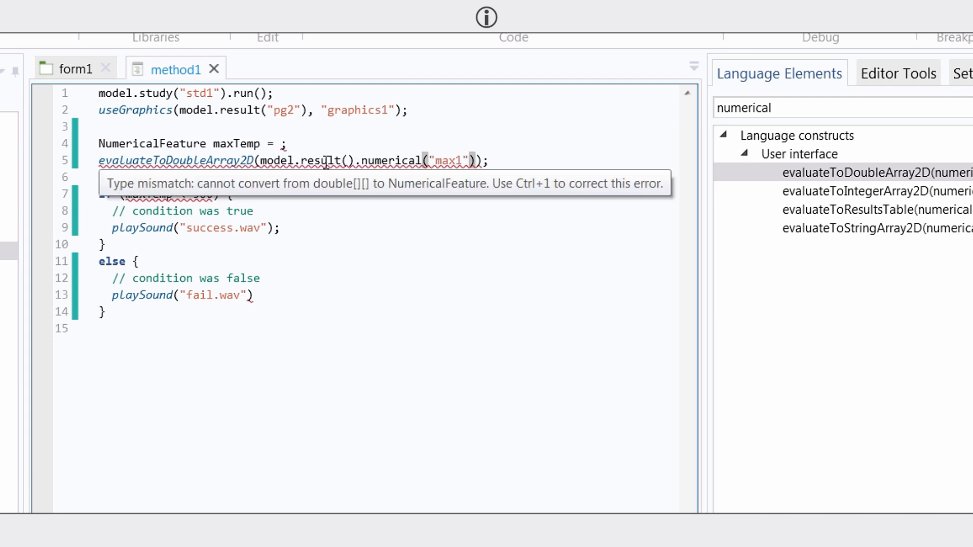
Join the evaluateToDoubleArray2D call to the maxTemp assignment, remove the extra semicolon, and apply the type mismatch quick fix
left_click(99, 161)
key("BackSpace")
key("BackSpace")
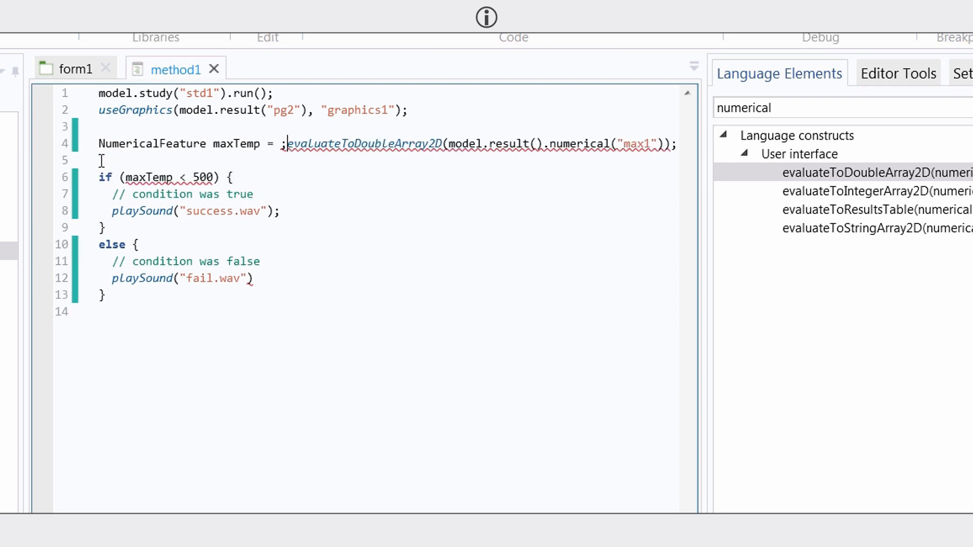
mouse_move(318, 147)
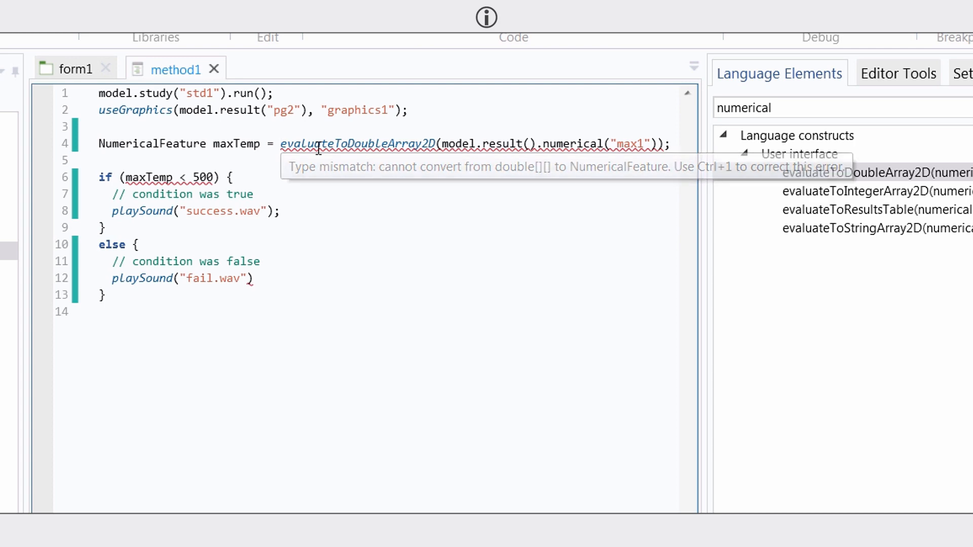
key("ctrl+1")
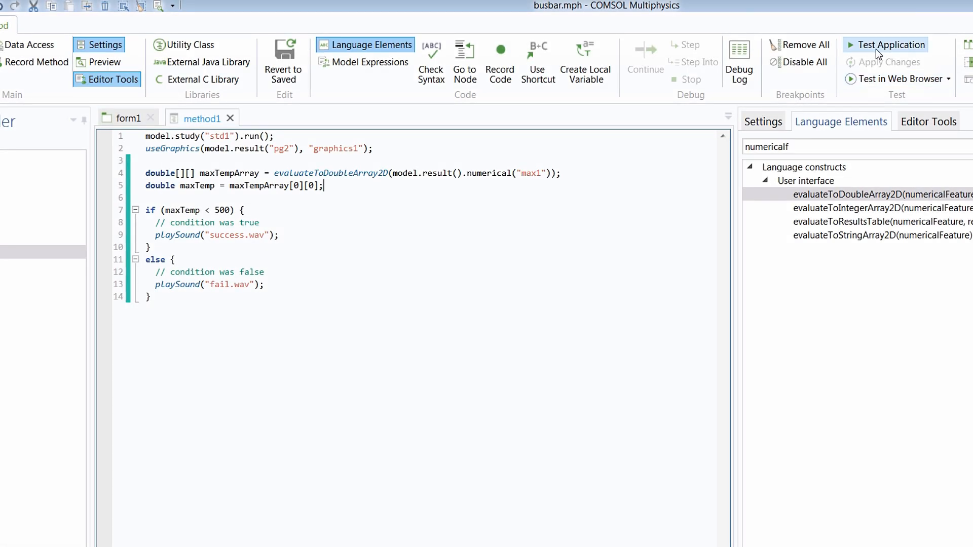
Test the application and compute the busbar solution with an applied voltage of 80 mV
left_click(876, 49)
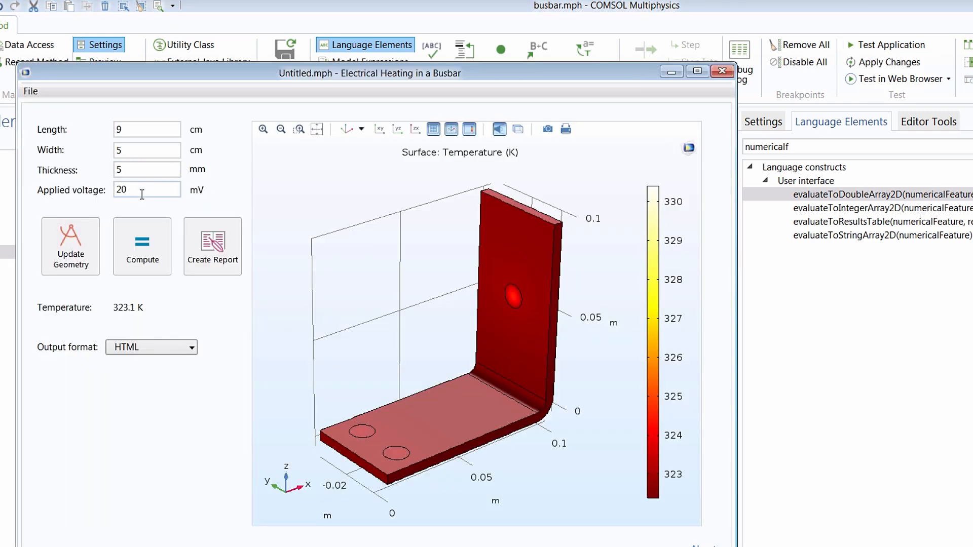
left_click_drag(142, 195, 110, 195)
type("80")
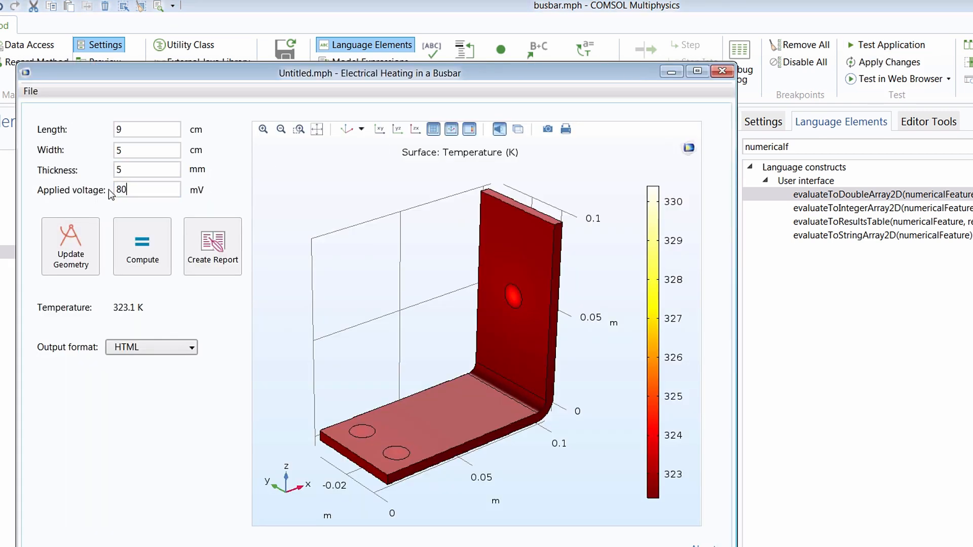
left_click(142, 248)
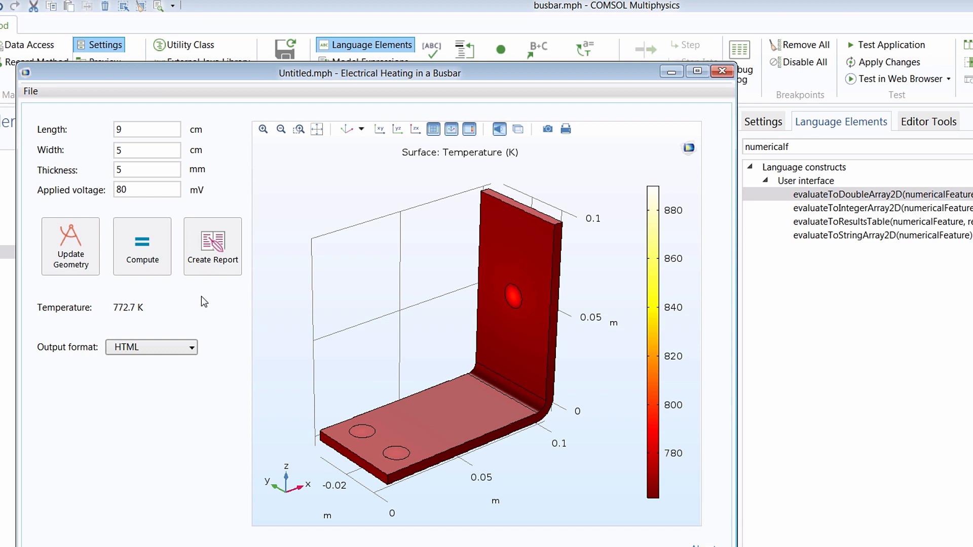
Compute the busbar solution with an applied voltage of 50 mV and close the test application
left_click_drag(134, 190, 103, 191)
type("50")
left_click(144, 249)
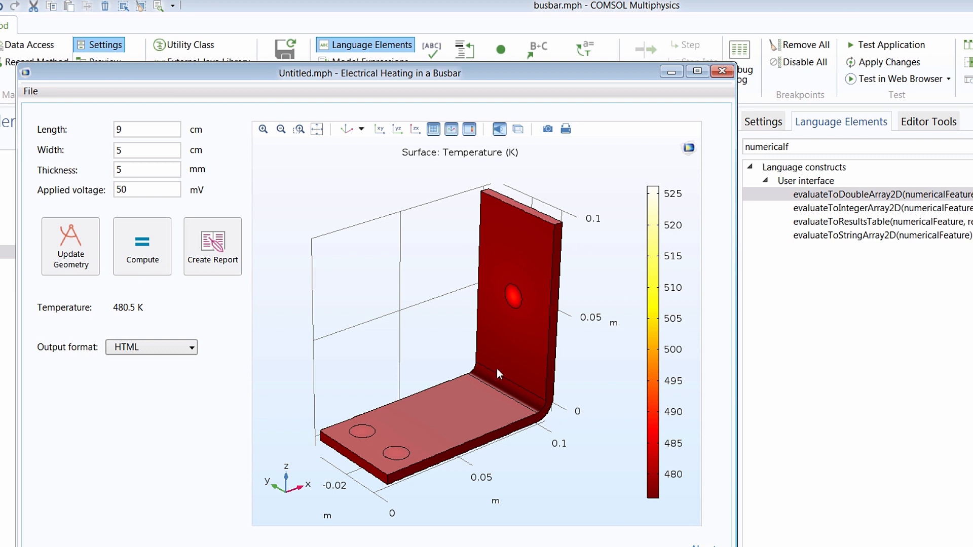
left_click(722, 72)
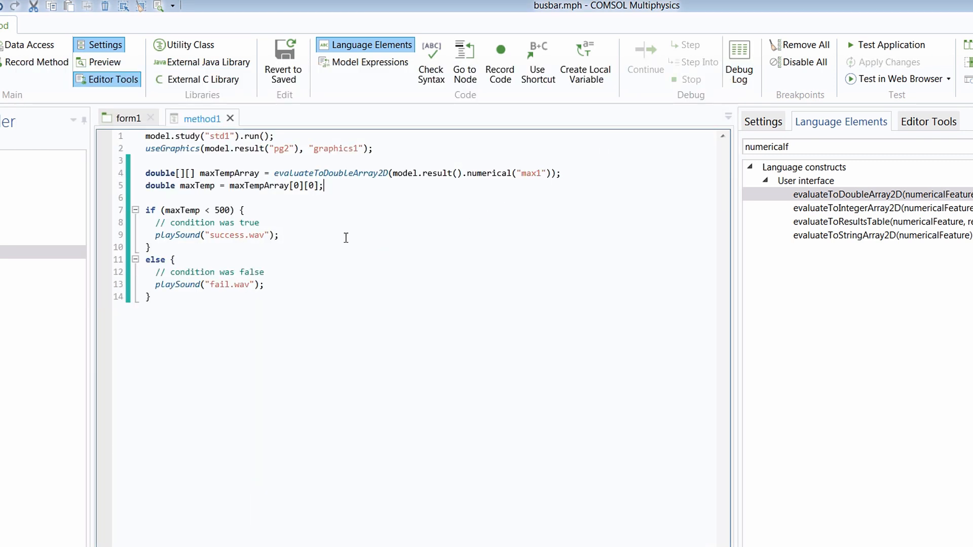
Add a blank line after each playSound call in the if and else branches, and one after the final closing brace
left_click(324, 238)
key("Return")
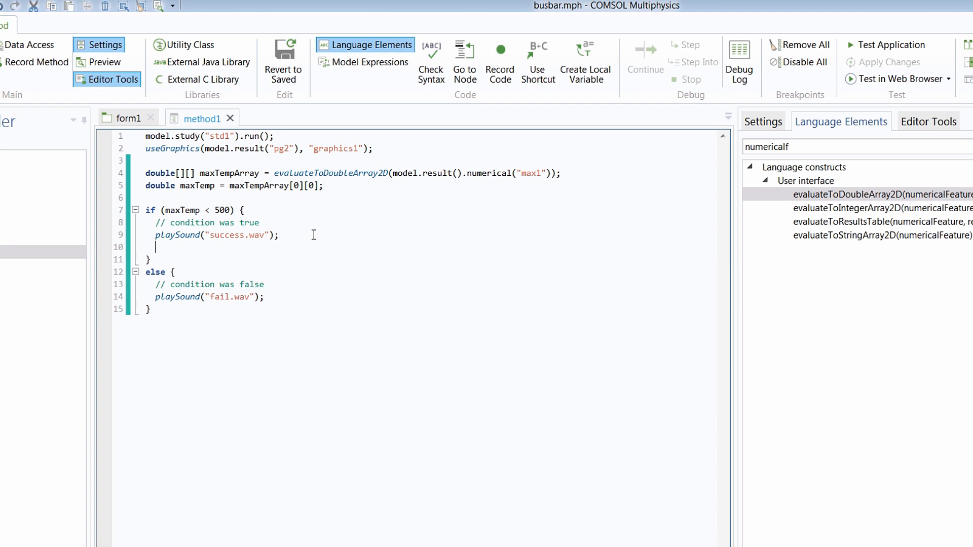
left_click(292, 297)
key("Return")
key("Down")
key("Return")
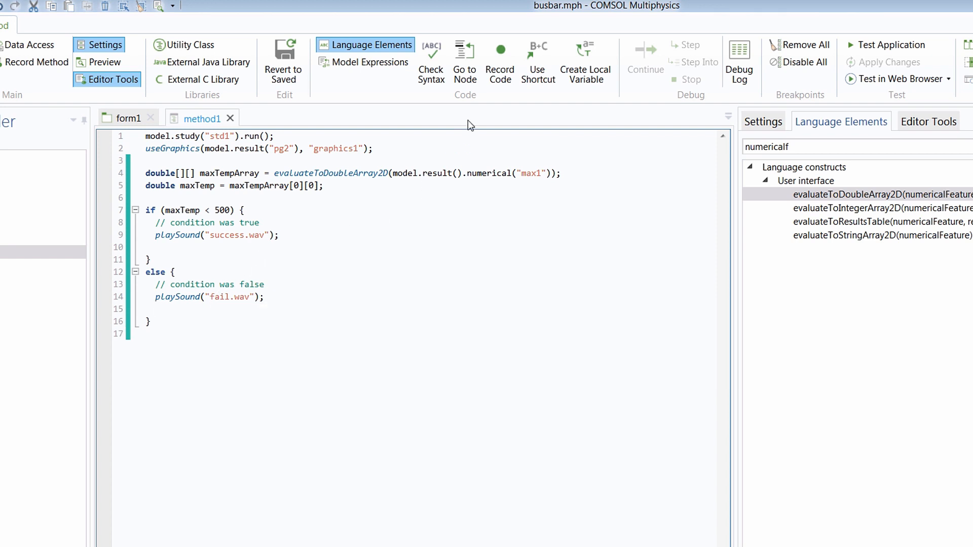
Start recording code and open the Surface plot settings under Temperature (ht) in the Model Builder
left_click(499, 82)
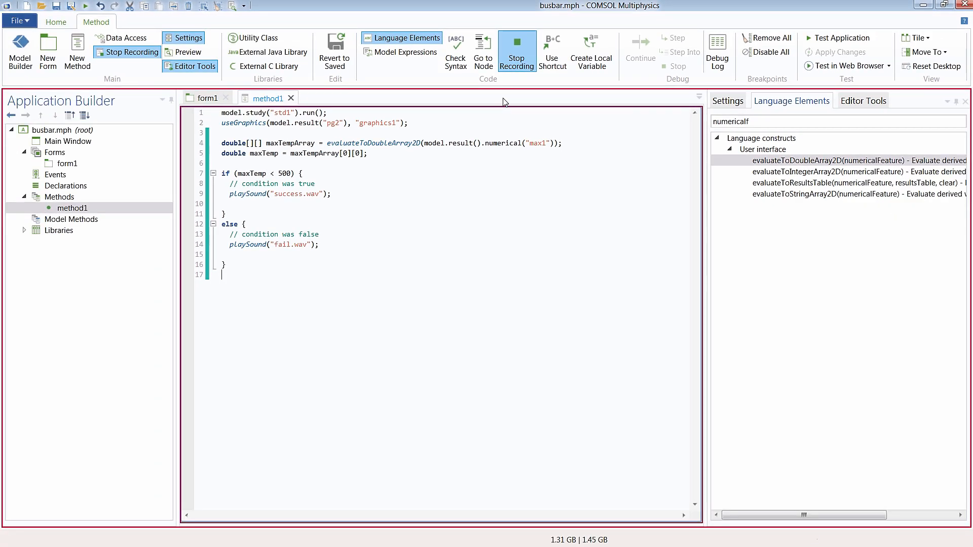
left_click(27, 67)
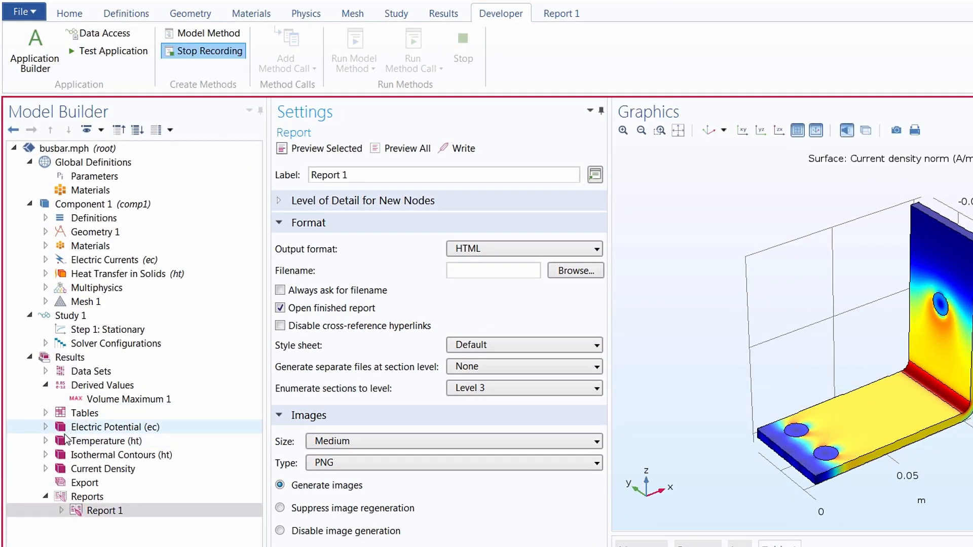
left_click(46, 441)
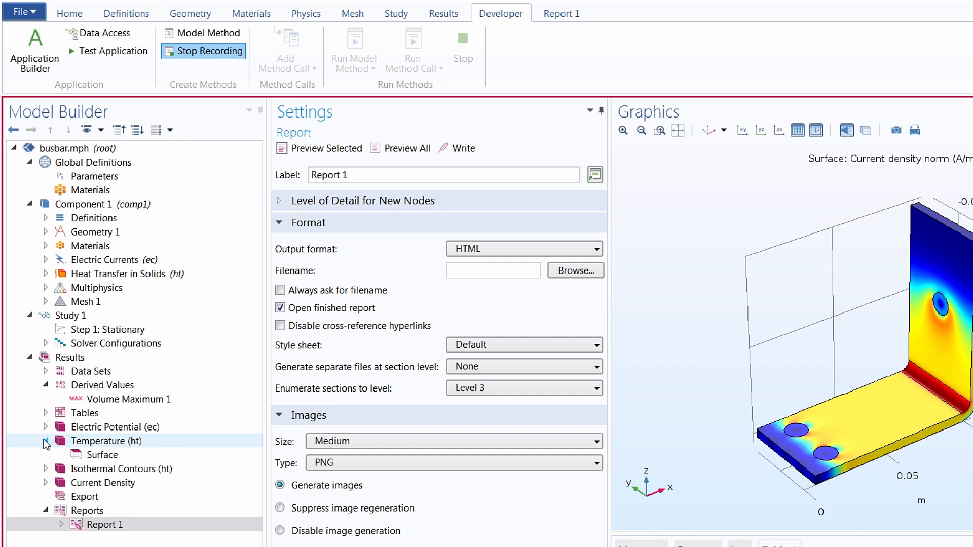
left_click(110, 456)
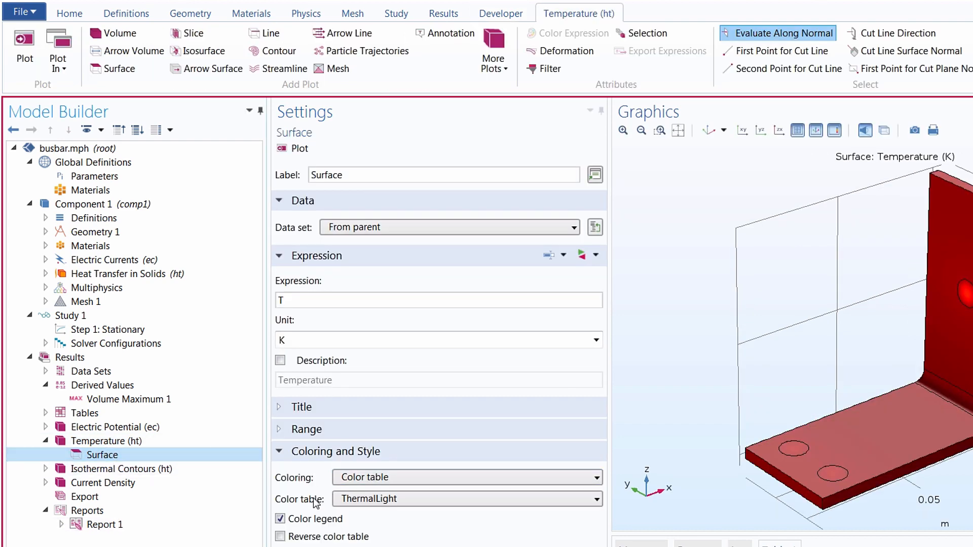
Change the temperature surface plot's color table to GrayPrint, and set it back to ThermalLight
left_click(349, 500)
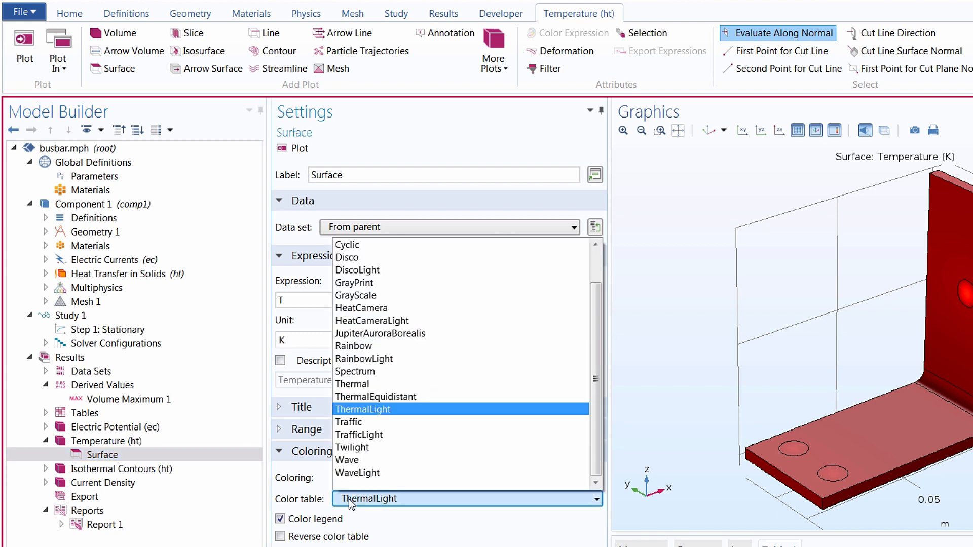
left_click(376, 283)
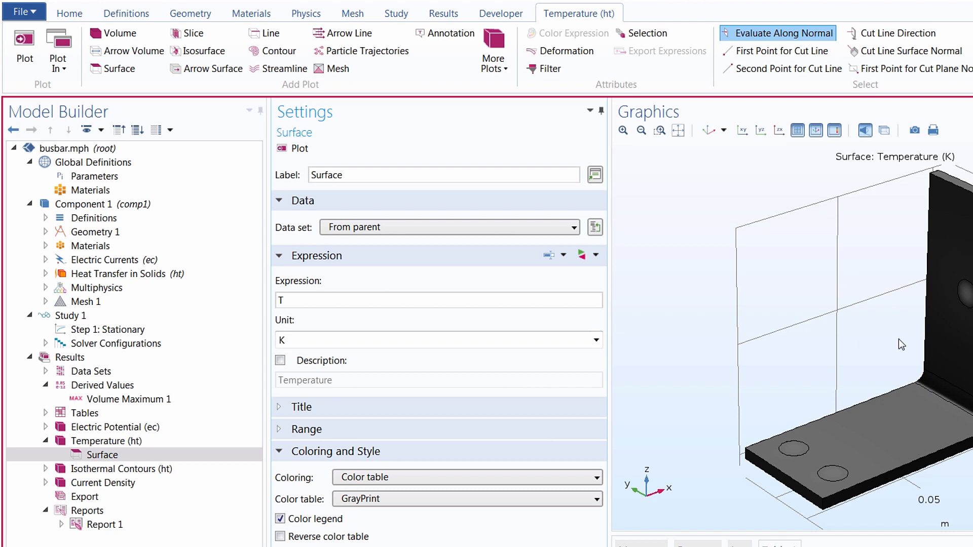
left_click(392, 496)
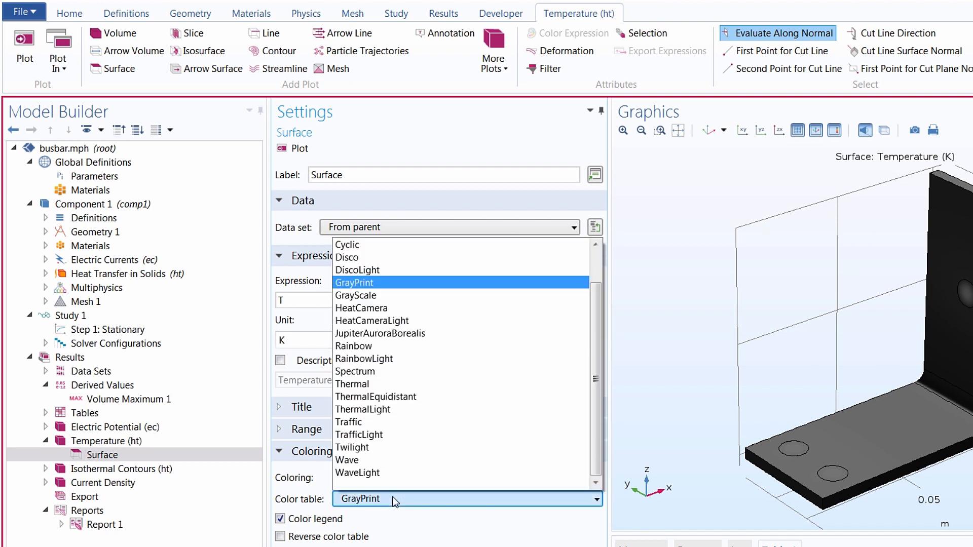
left_click(411, 409)
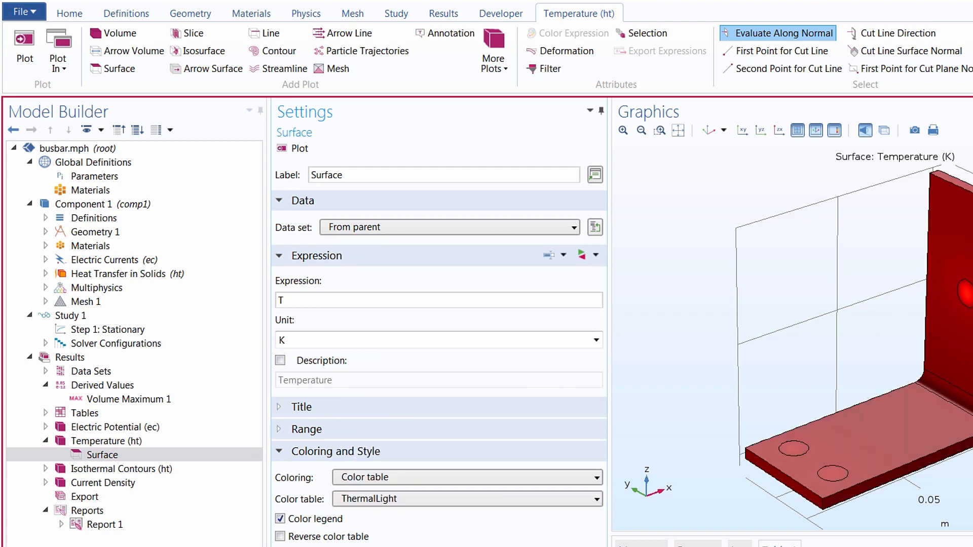
Stop recording code and switch to the Application Builder
left_click(514, 22)
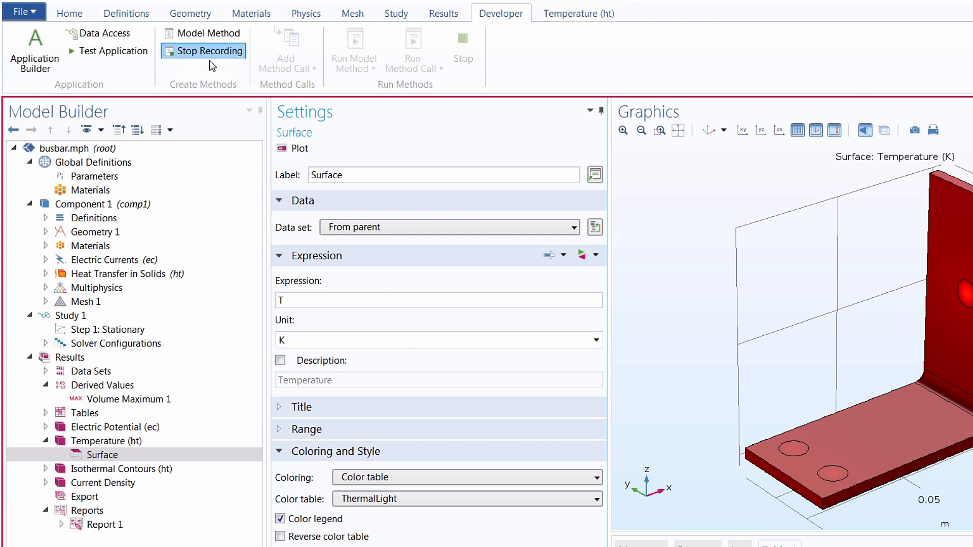
left_click(190, 50)
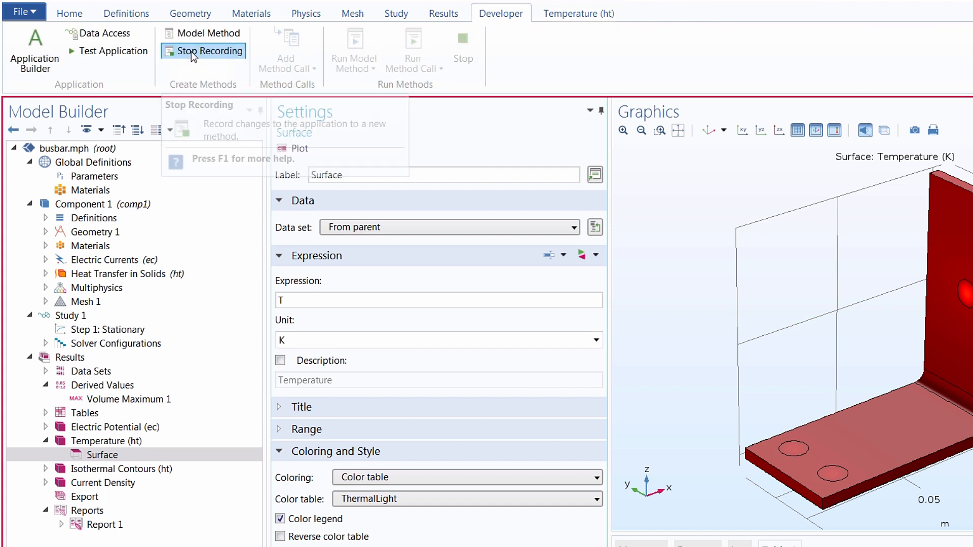
left_click(54, 69)
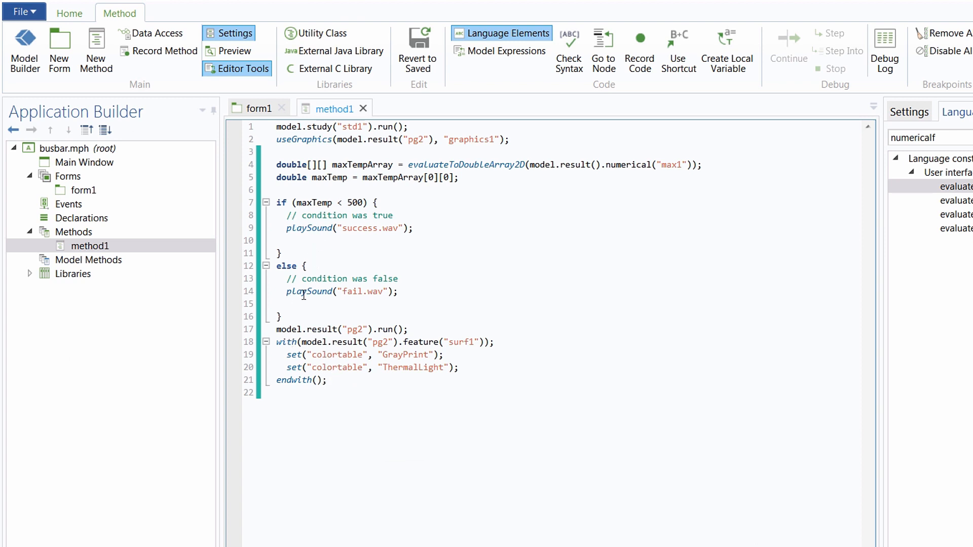
Delete the recorded model.result("pg2").run(); line and paste a copy of the with/endwith block directly below the original
left_click_drag(412, 331, 278, 329)
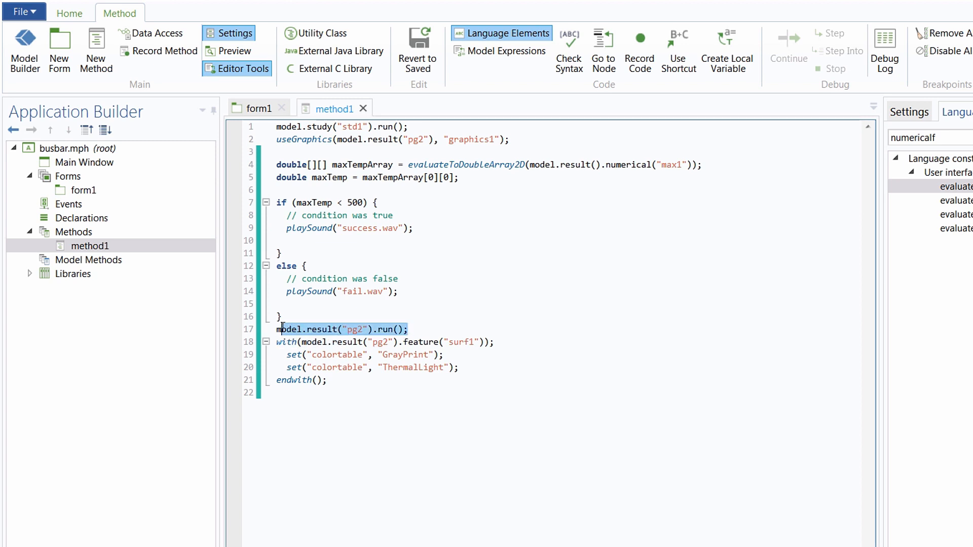
key("BackSpace")
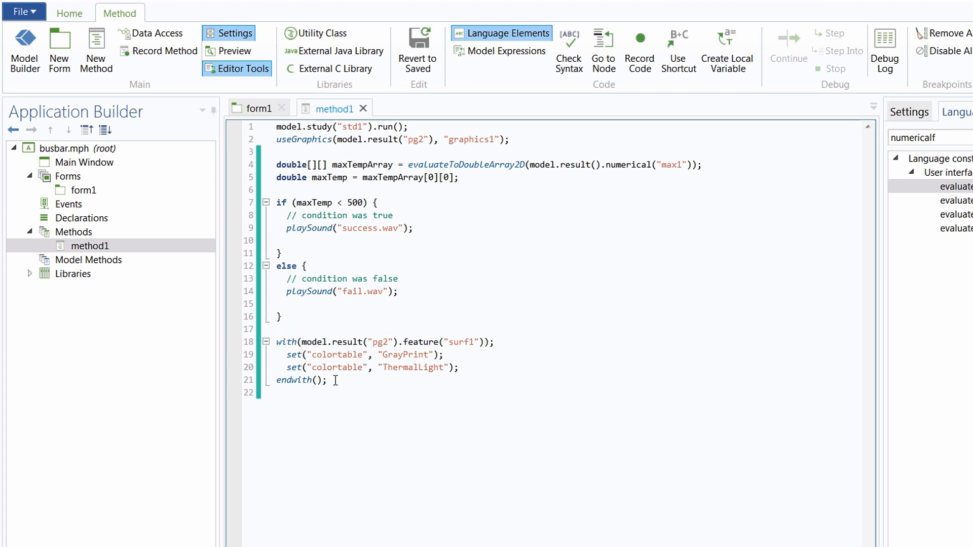
left_click_drag(328, 381, 271, 338)
key("ctrl+c")
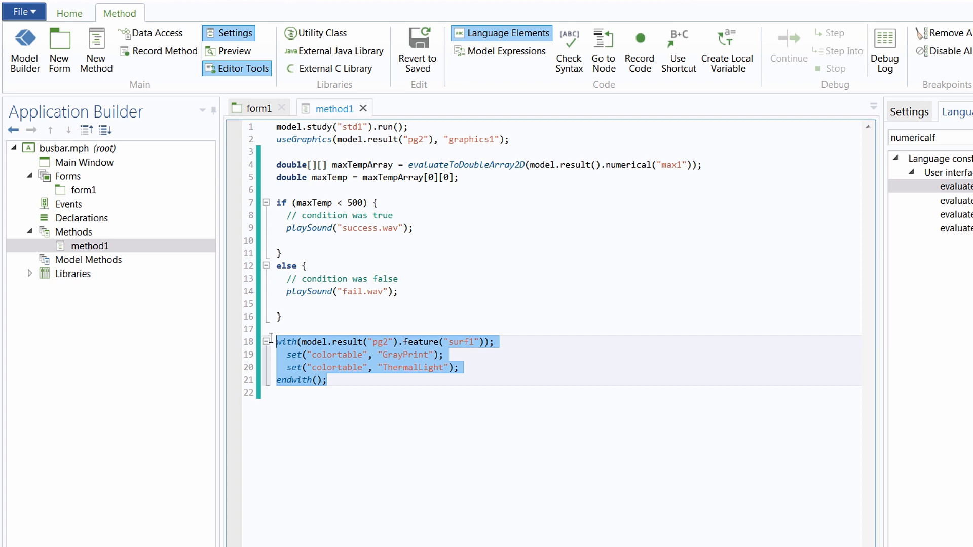
left_click(366, 380)
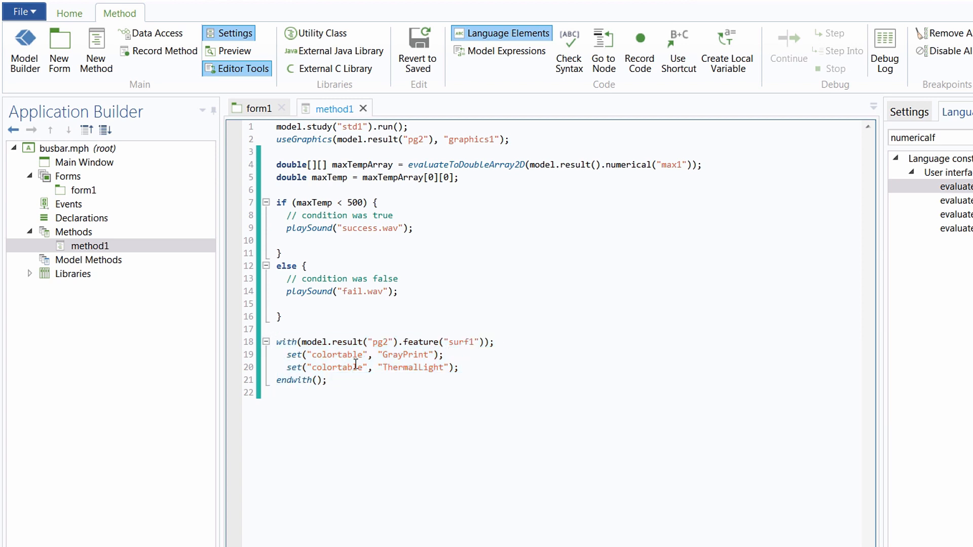
key("Return")
key("ctrl+v")
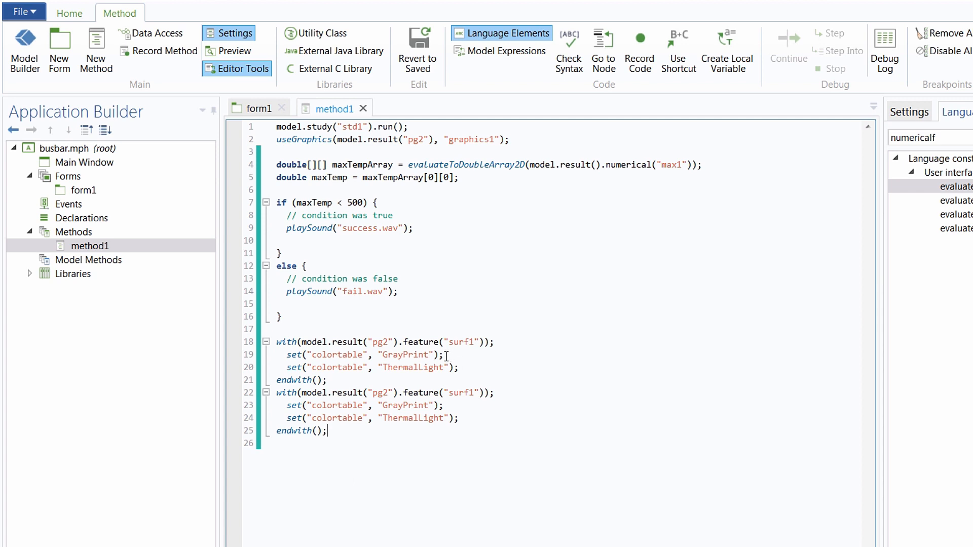
Remove the GrayPrint line from the first with block and the ThermalLight line from the second one
left_click_drag(443, 355, 285, 355)
key("BackSpace")
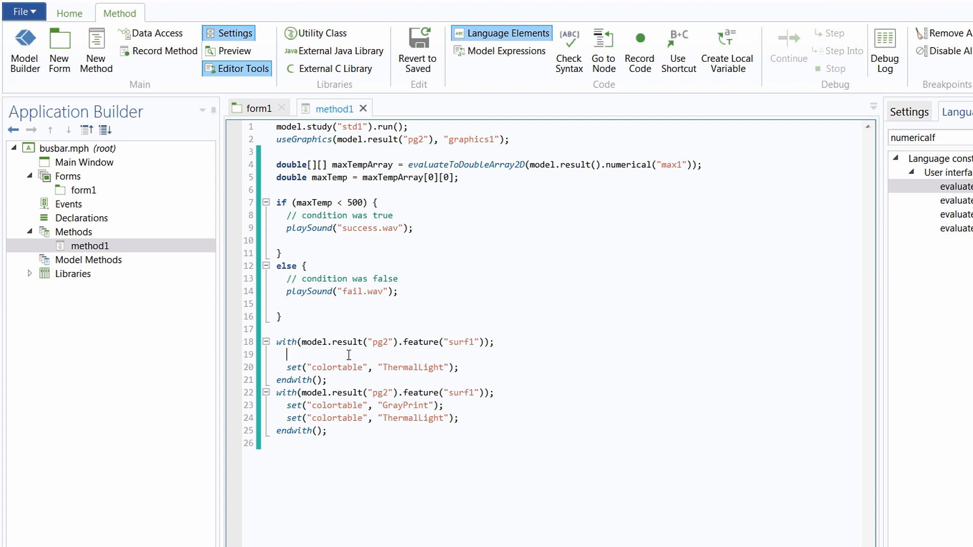
key("BackSpace")
key("BackSpace")
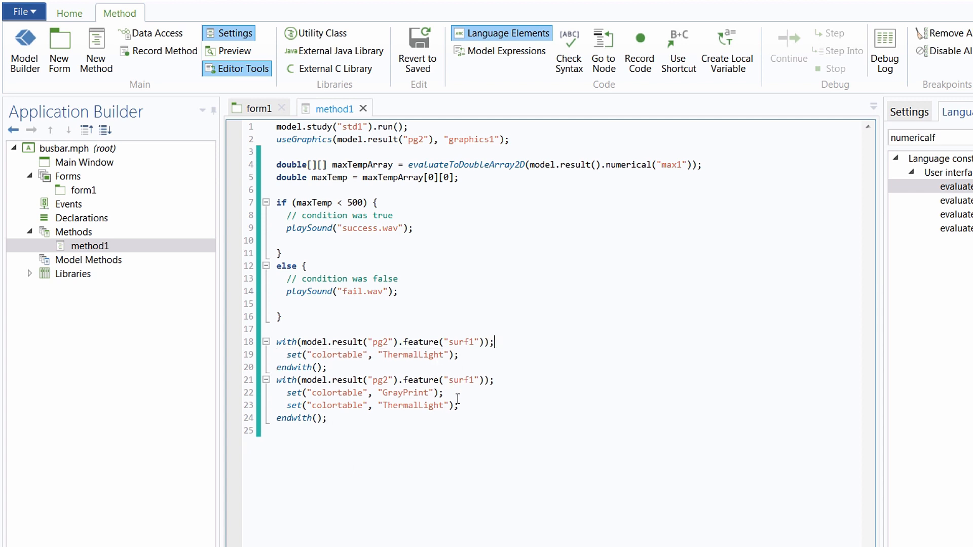
left_click_drag(465, 408, 284, 405)
key("BackSpace")
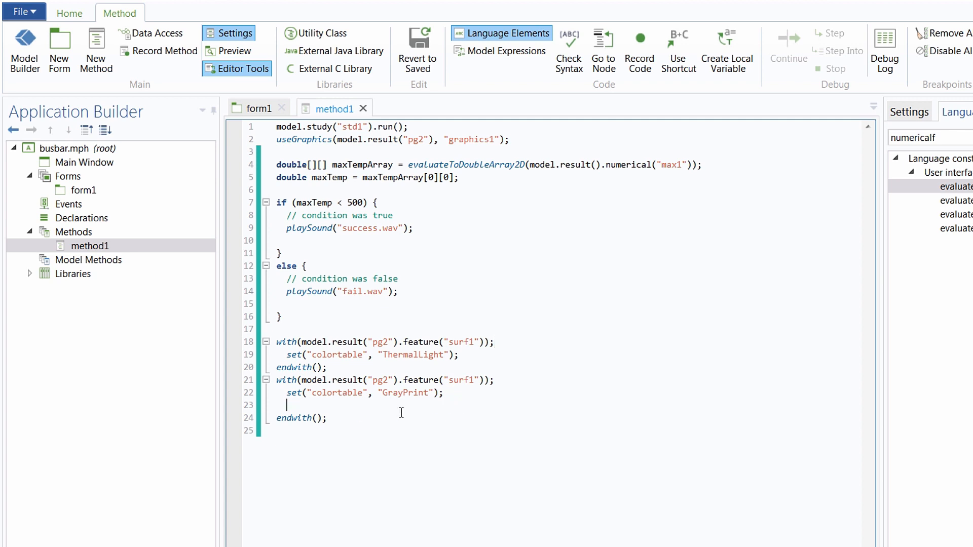
key("BackSpace")
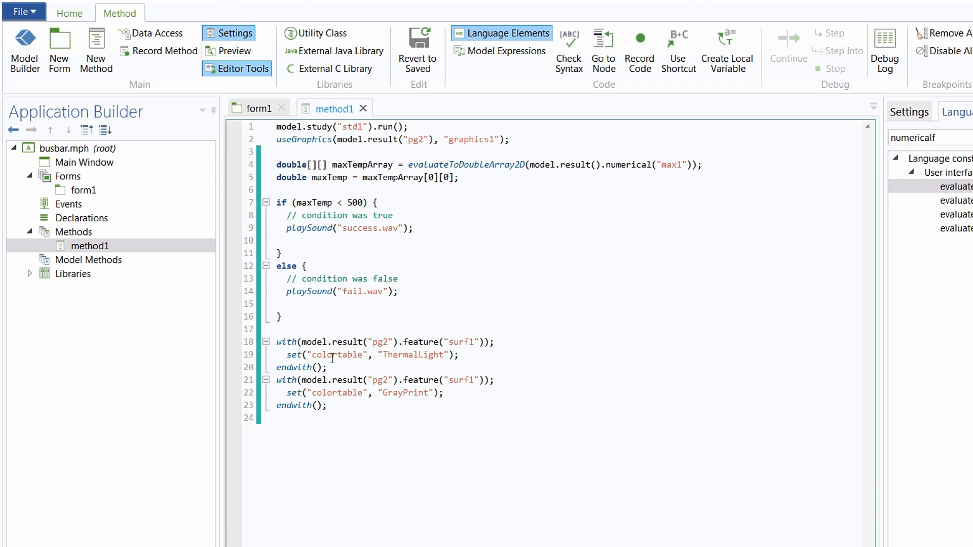
Move the ThermalLight with block into the if branch, after playSound("success.wav")
left_click_drag(330, 367, 275, 346)
key("ctrl+c")
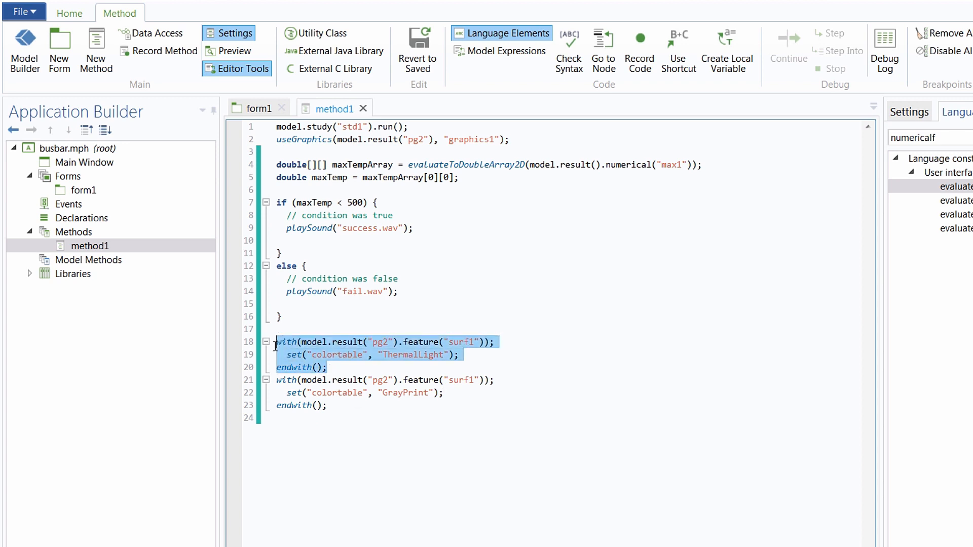
key("BackSpace")
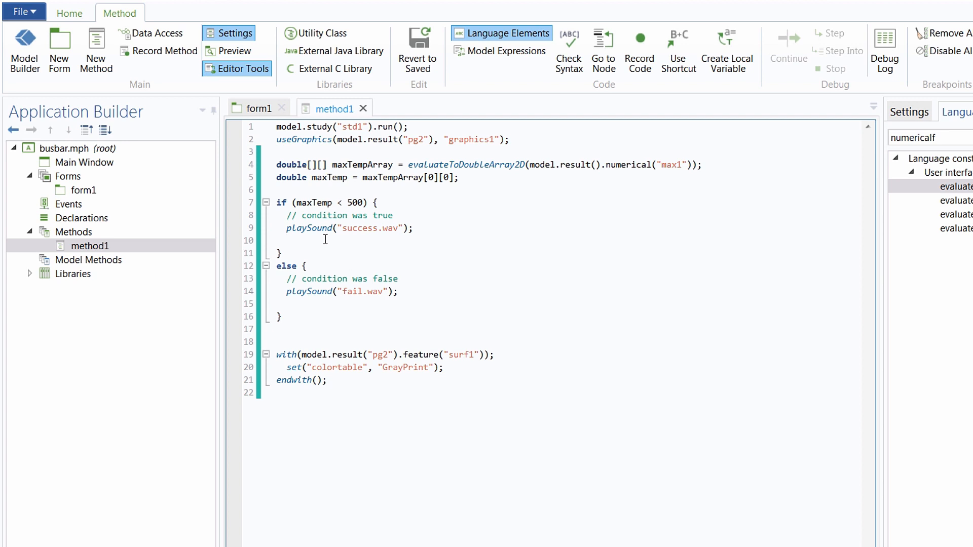
key("ctrl+v")
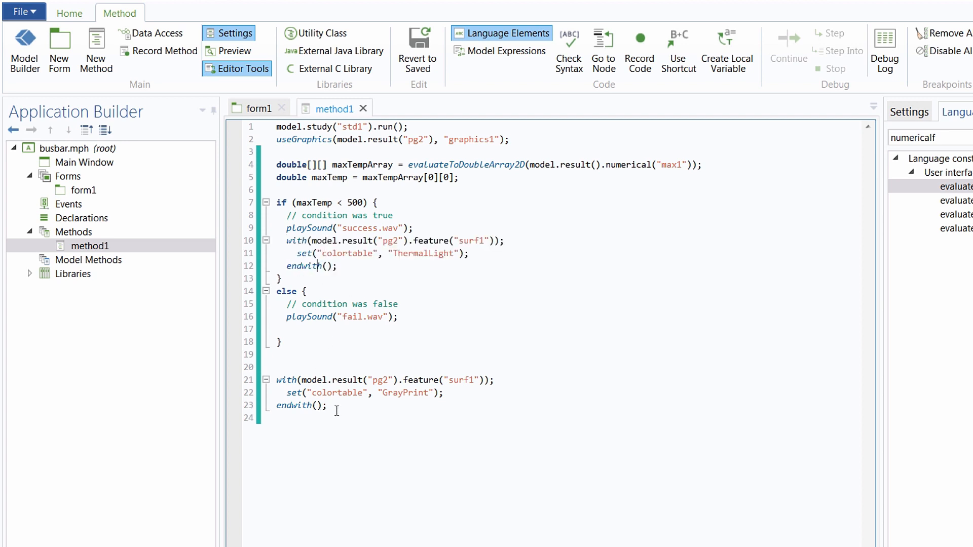
Move the GrayPrint with block into the else branch after playSound("fail.wav") and remove the blank line before the closing brace
left_click_drag(336, 411, 268, 383)
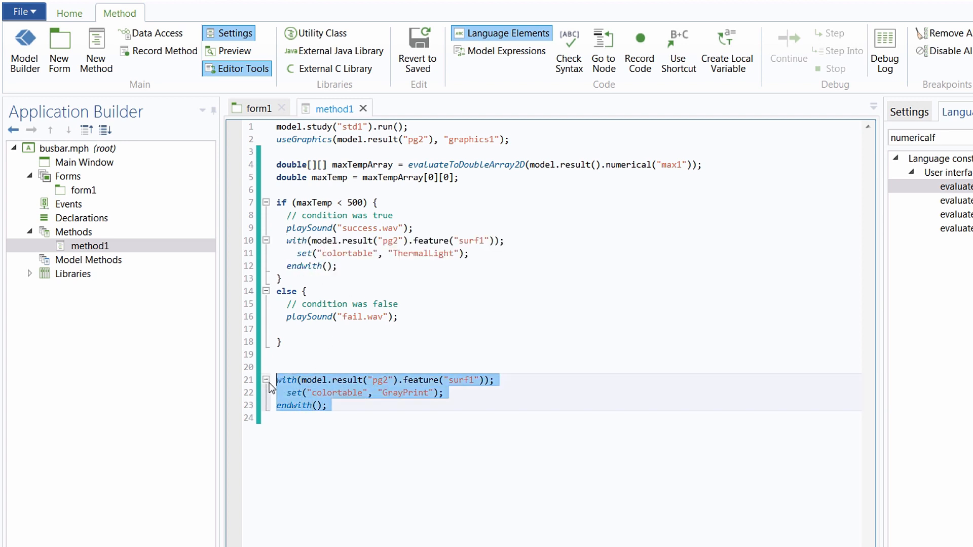
mouse_move(287, 380)
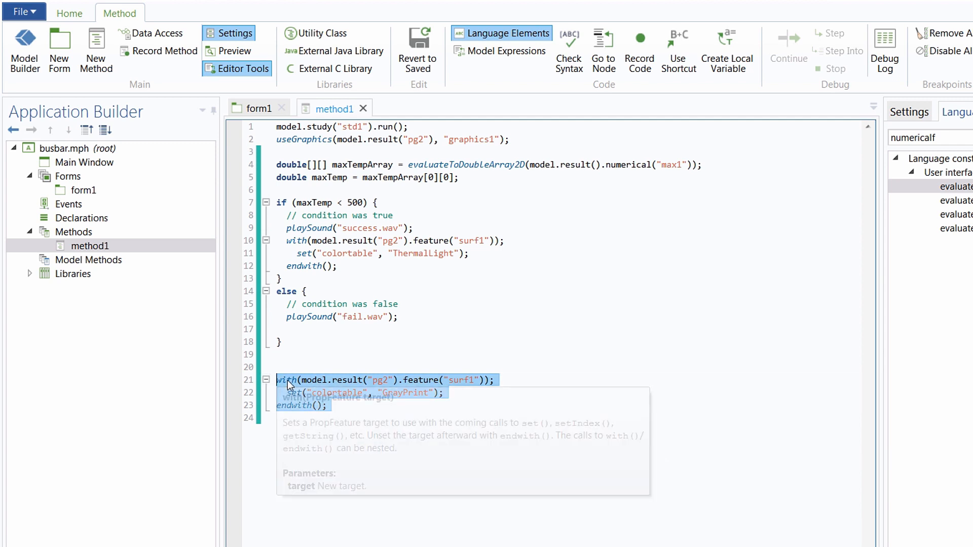
key("ctrl+x")
left_click(298, 331)
key("ctrl+v")
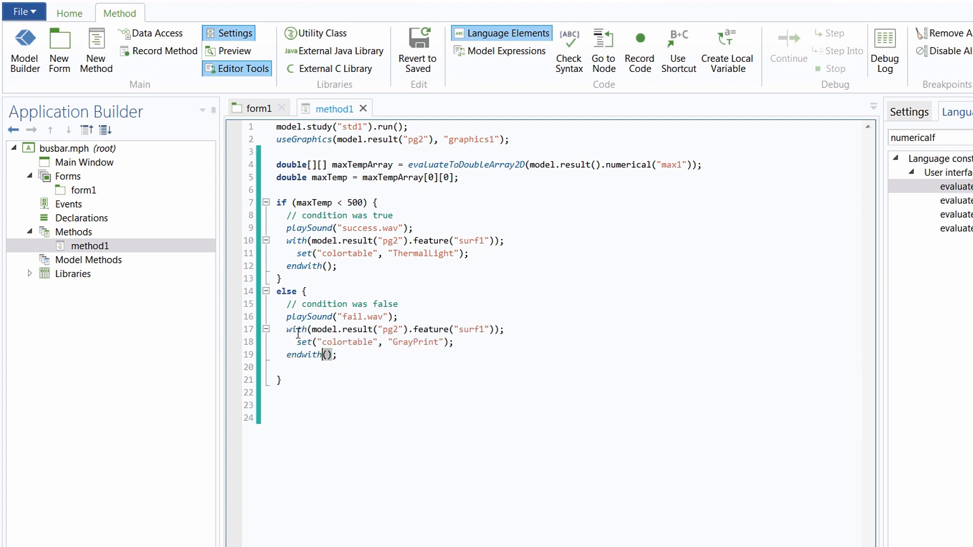
left_click(316, 368)
key("BackSpace")
left_click(329, 392)
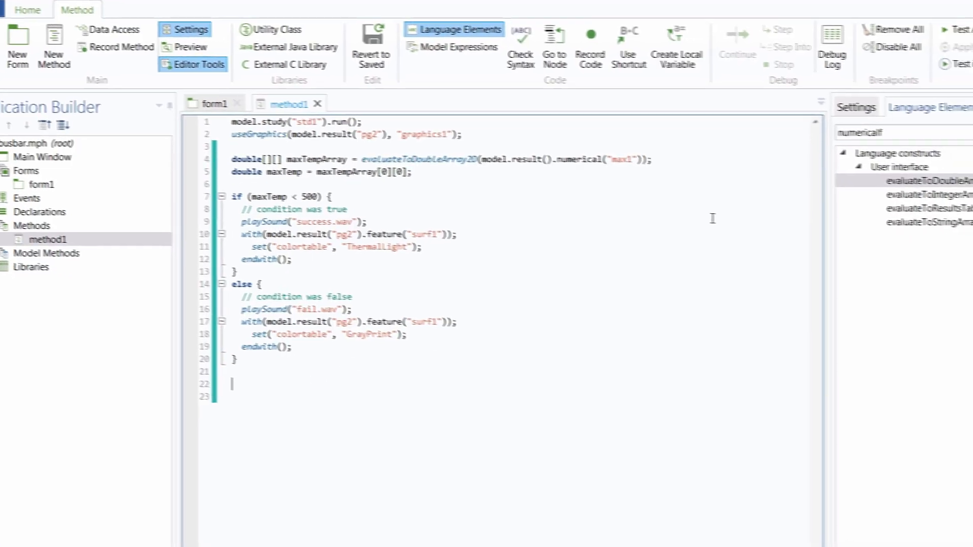
Test the application, compute with an applied voltage of 80 mV, and rotate the resulting temperature plot
left_click(962, 29)
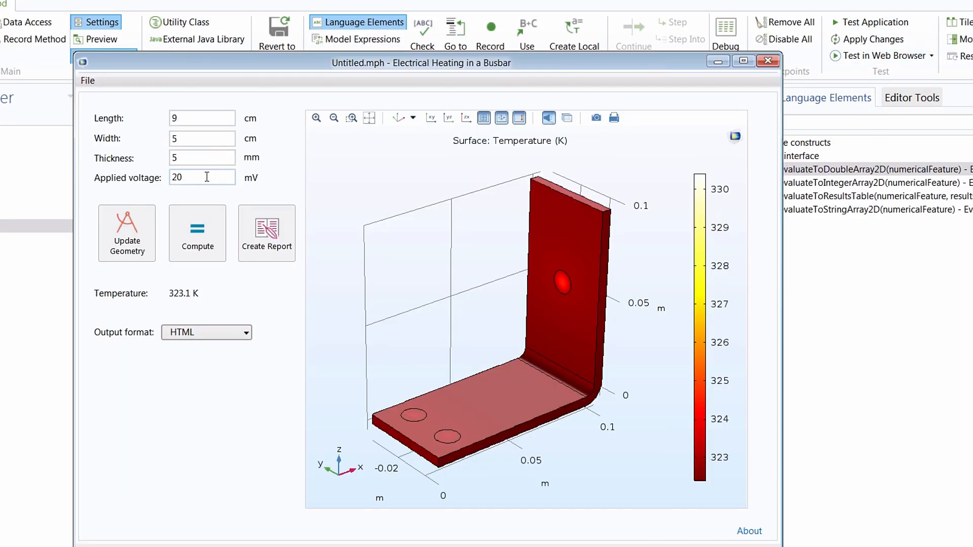
left_click_drag(199, 177, 159, 183)
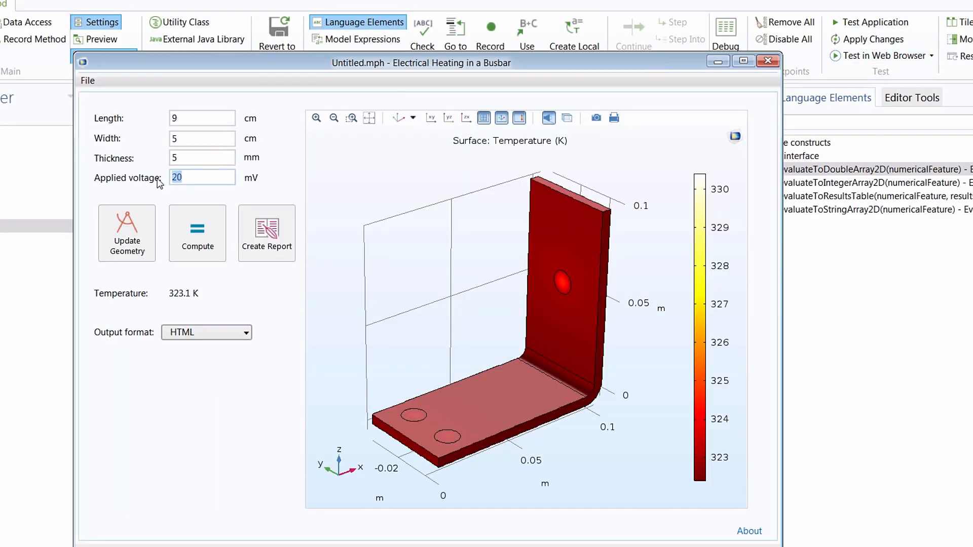
type("80")
left_click(200, 233)
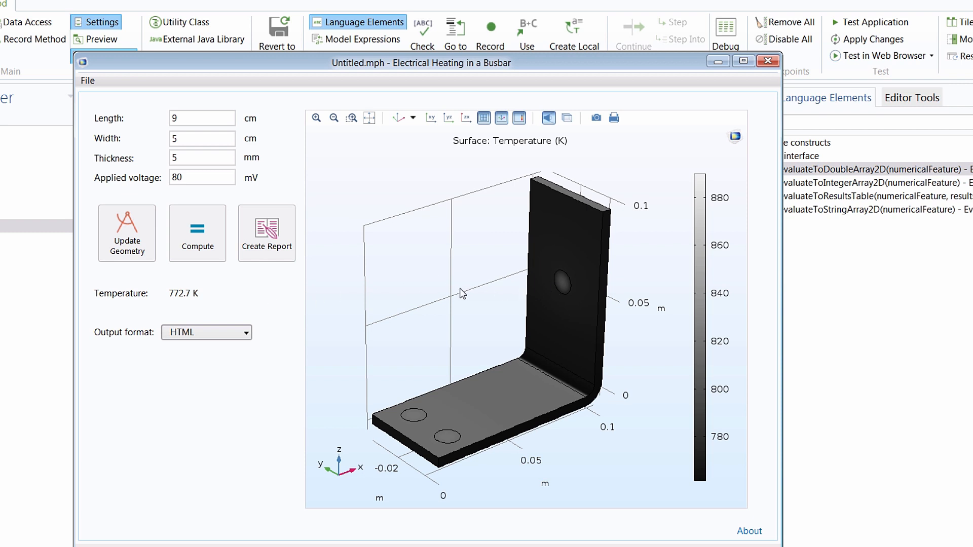
left_click_drag(465, 265, 489, 283)
Compute with an applied voltage of 50 mV, rotate the temperature plot, and close the test application
double_click(172, 179)
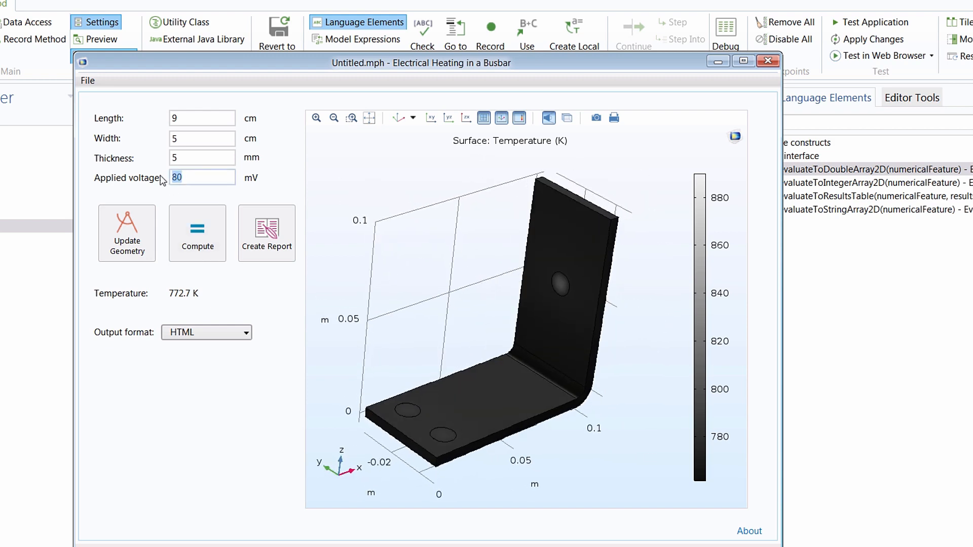
type("50")
left_click(202, 228)
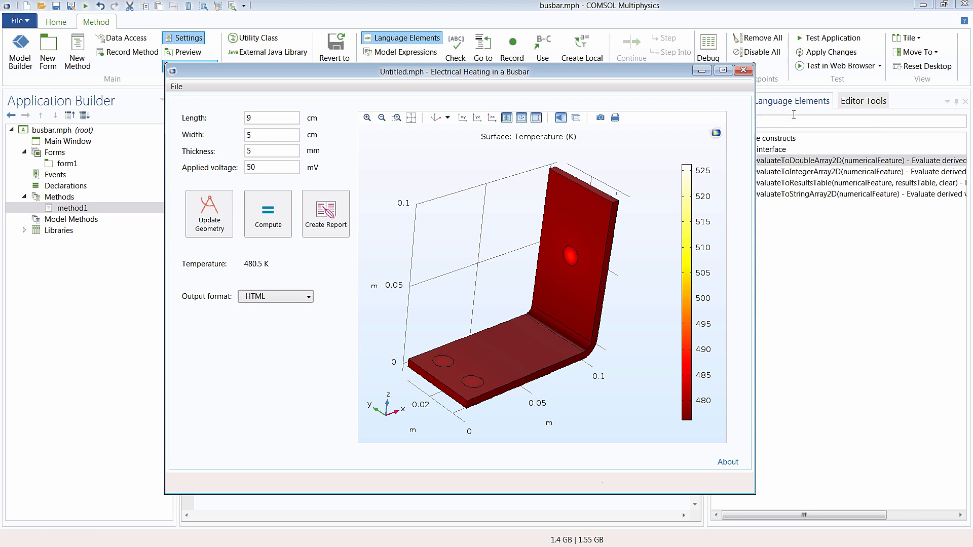
left_click_drag(601, 260, 564, 242)
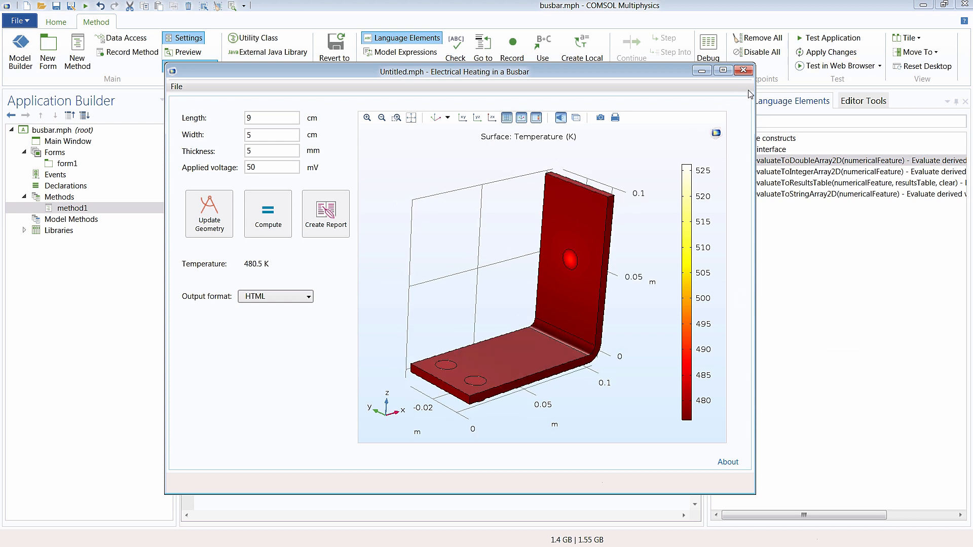
left_click(744, 72)
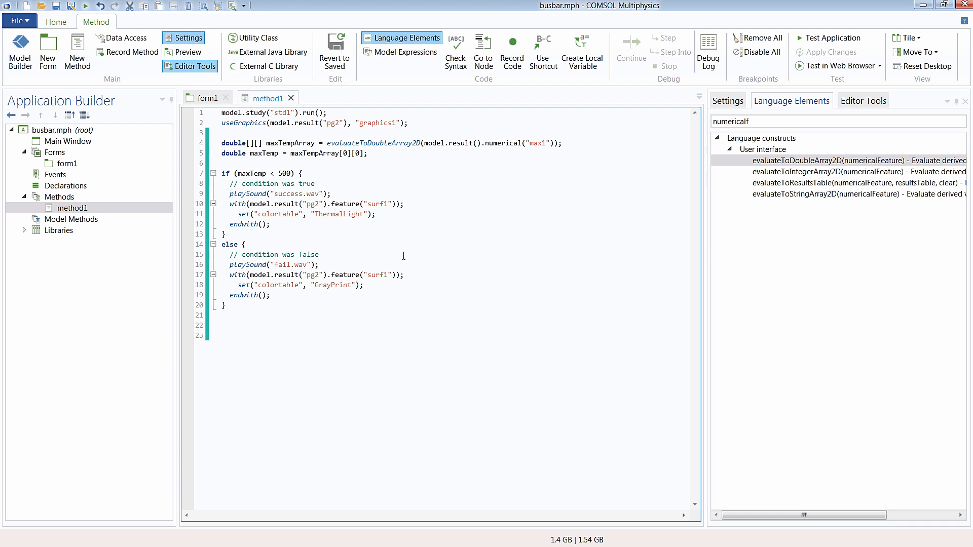
Show form1 in the editor, run a test of the application, and close it again
left_click(212, 102)
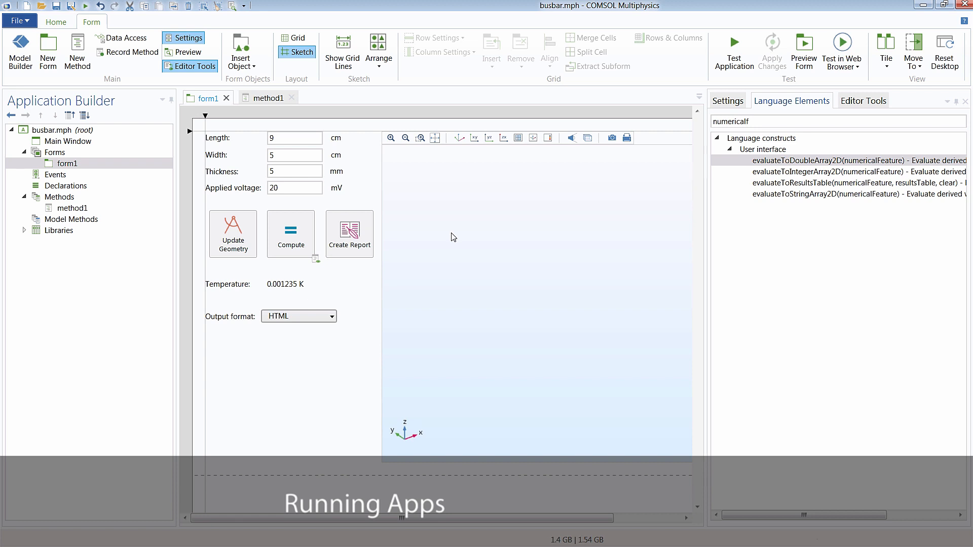
left_click(736, 65)
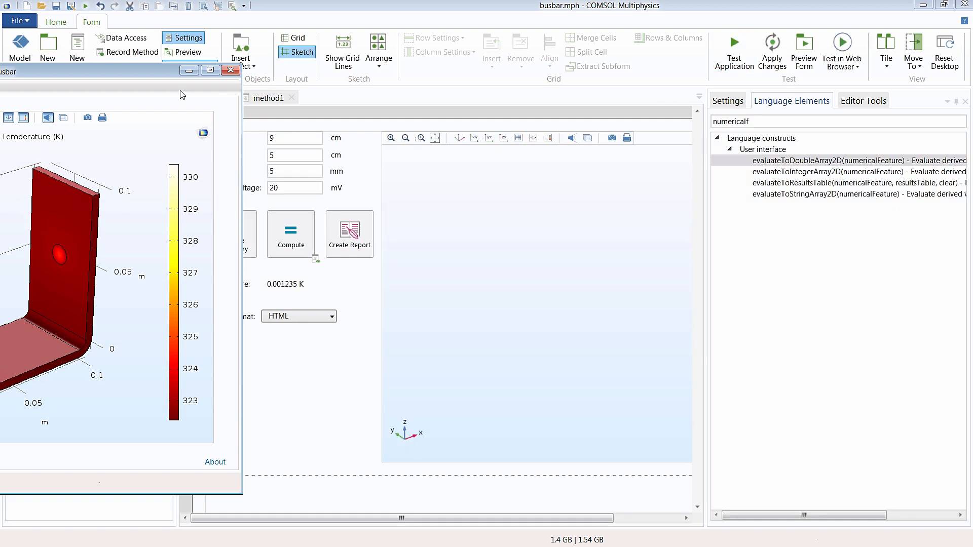
left_click_drag(155, 77, 627, 81)
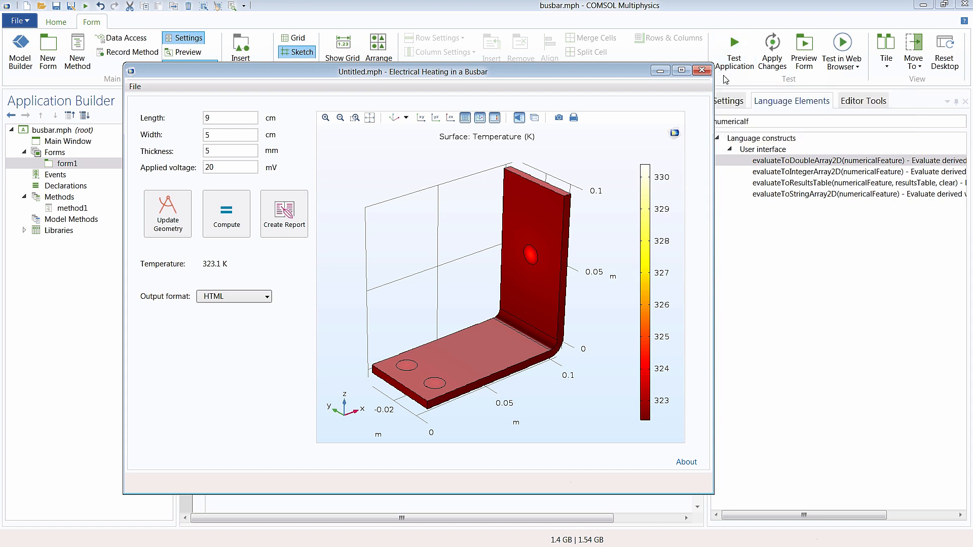
left_click(701, 70)
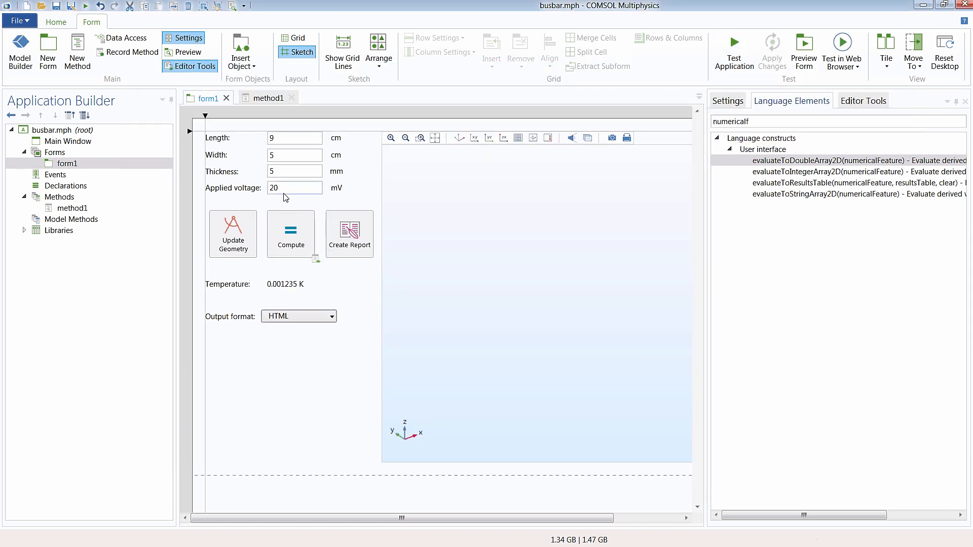
Open the settings of the busbar.mph root node in the Application Builder tree
double_click(100, 131)
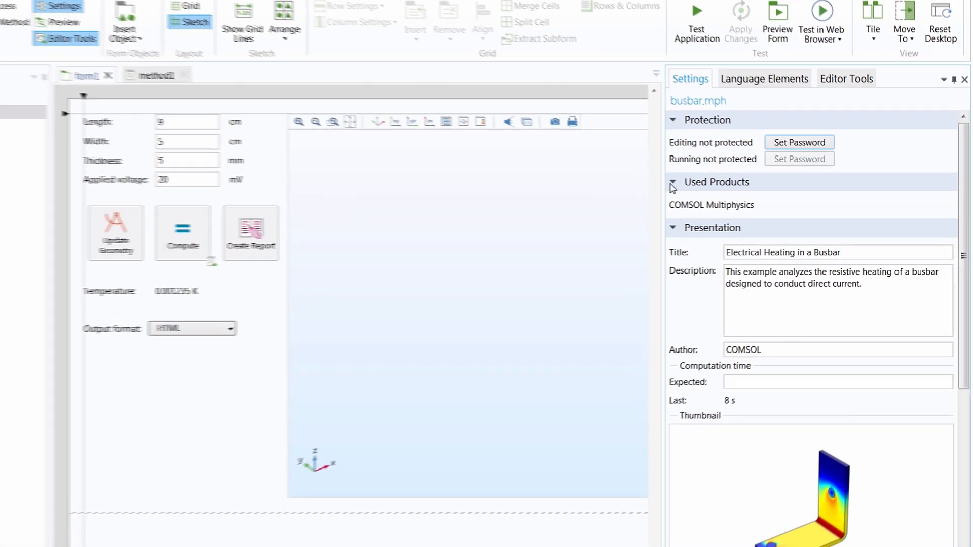
Collapse the sections above Application in the root settings and set the application to run when starting with COMSOL Multiphysics
left_click(716, 194)
left_click(651, 200)
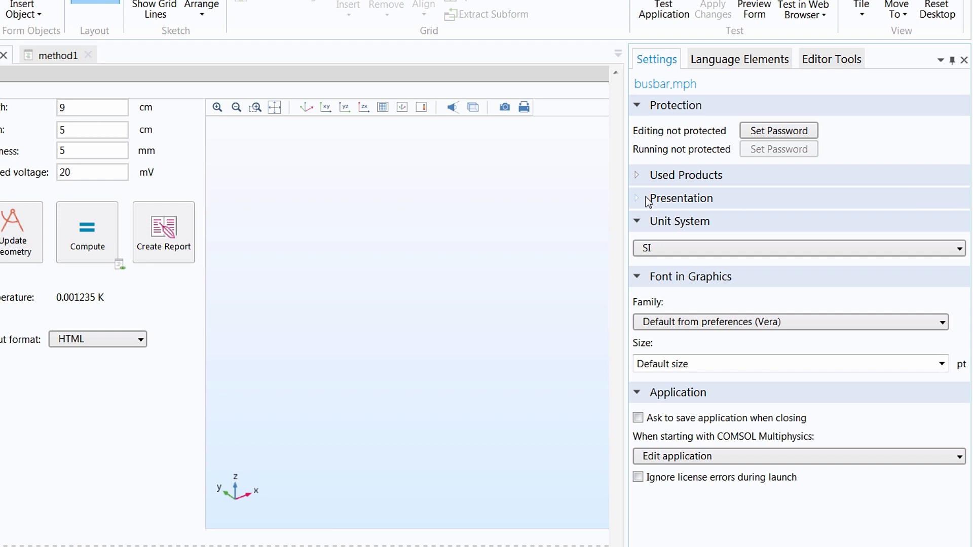
left_click(654, 223)
left_click(657, 246)
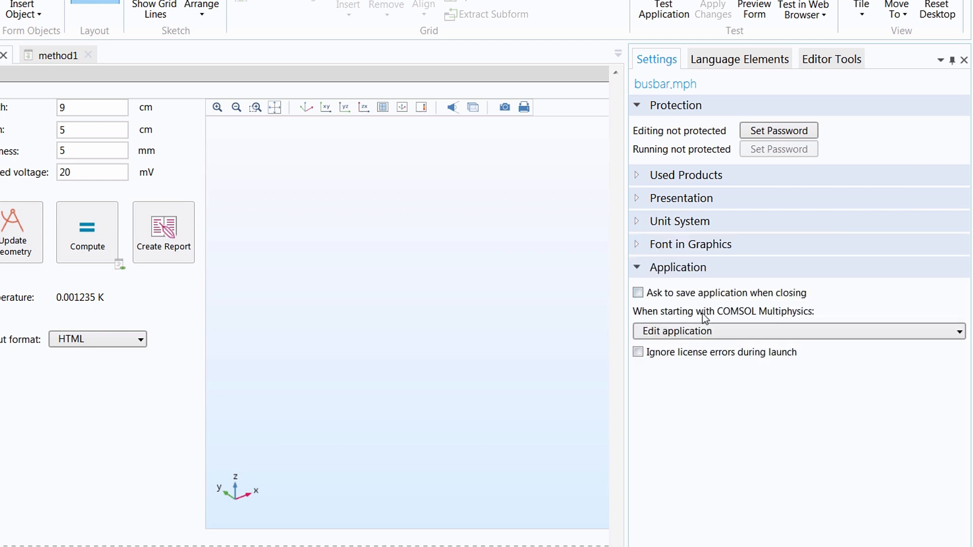
left_click(703, 330)
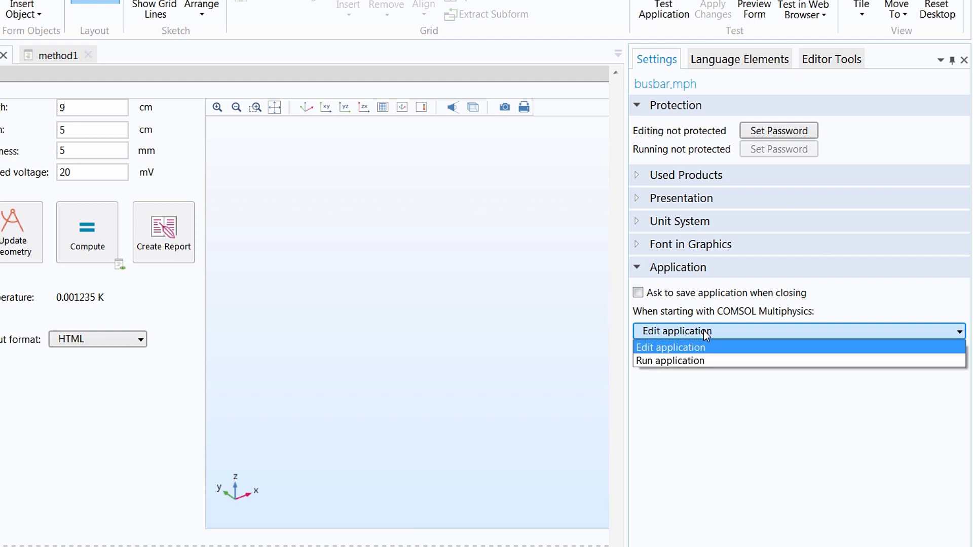
left_click(697, 360)
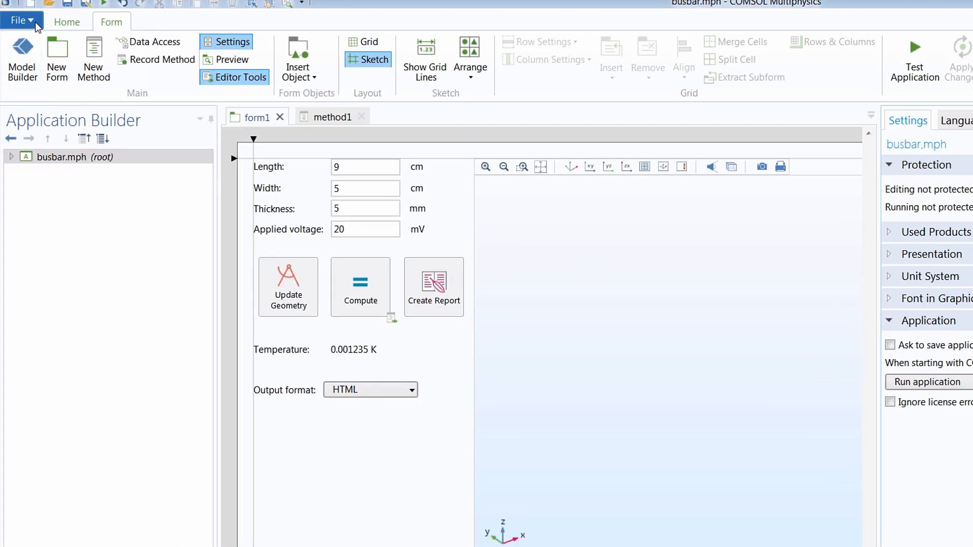
Save the application as basics_building_app_user in the Tutorial folder
left_click(35, 22)
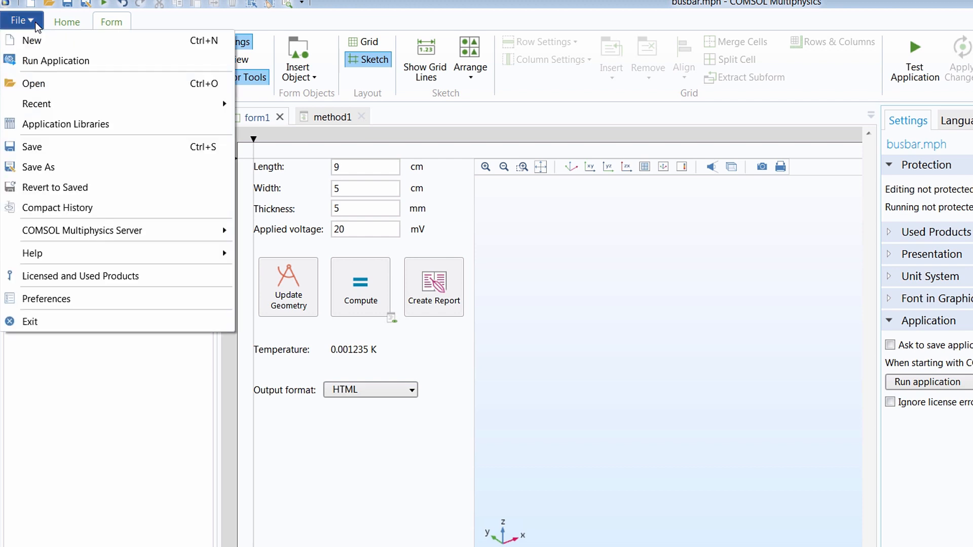
left_click(101, 171)
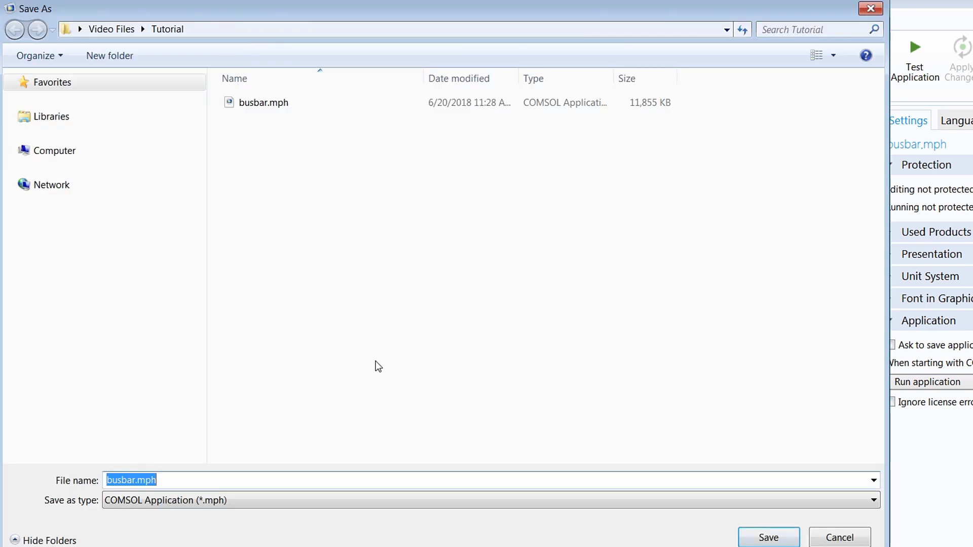
type("basics_")
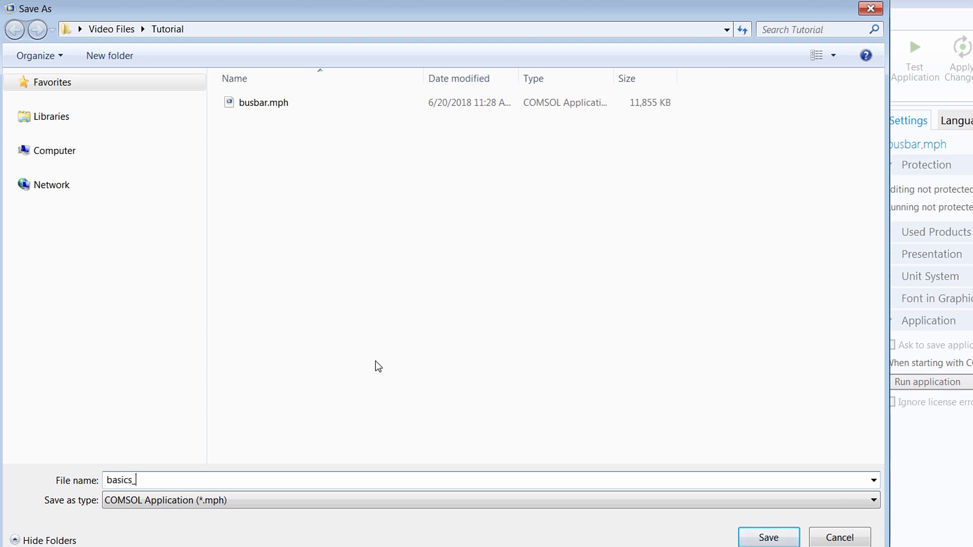
type("building_app_user")
key("Return")
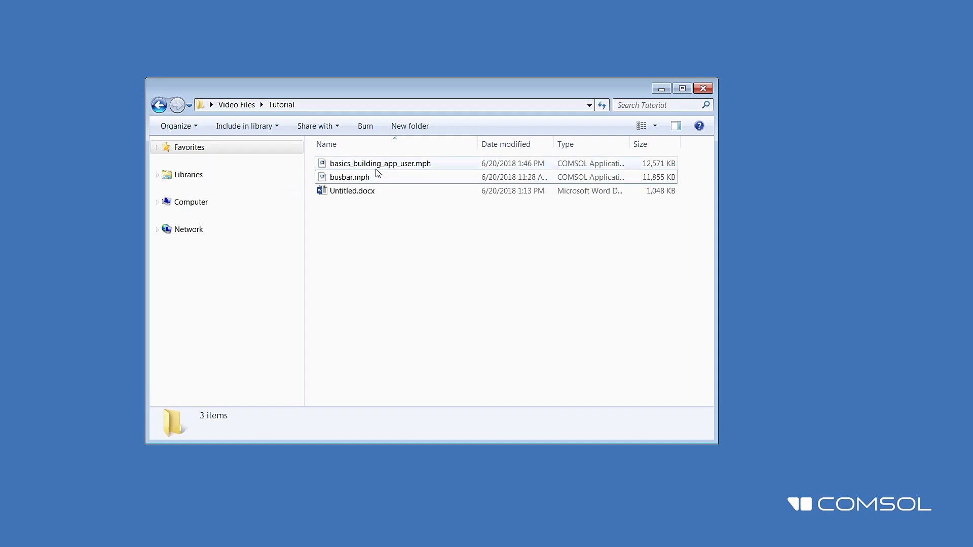
Put basics_building_app_user.mph from the Tutorial folder on the desktop, launch it from there, and close the running app
left_click_drag(386, 167, 100, 91)
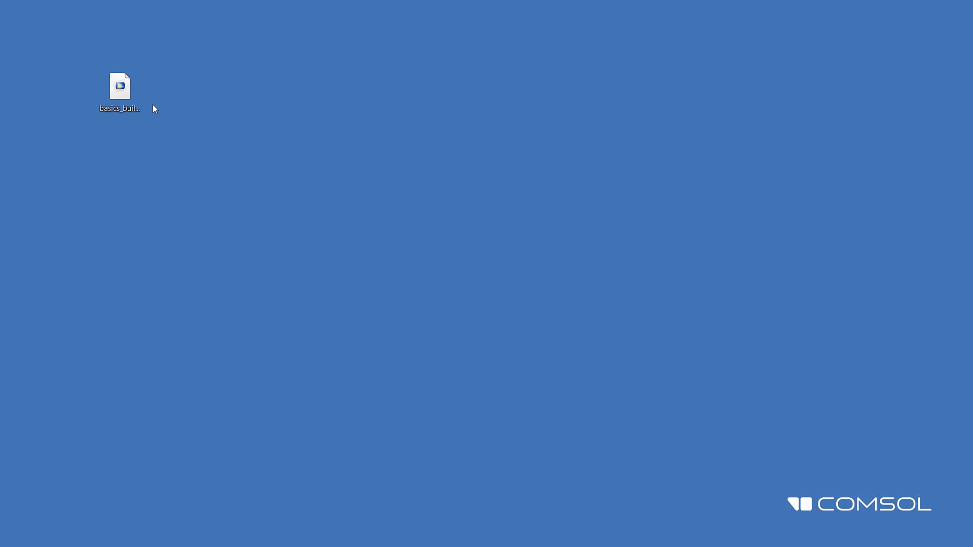
double_click(138, 108)
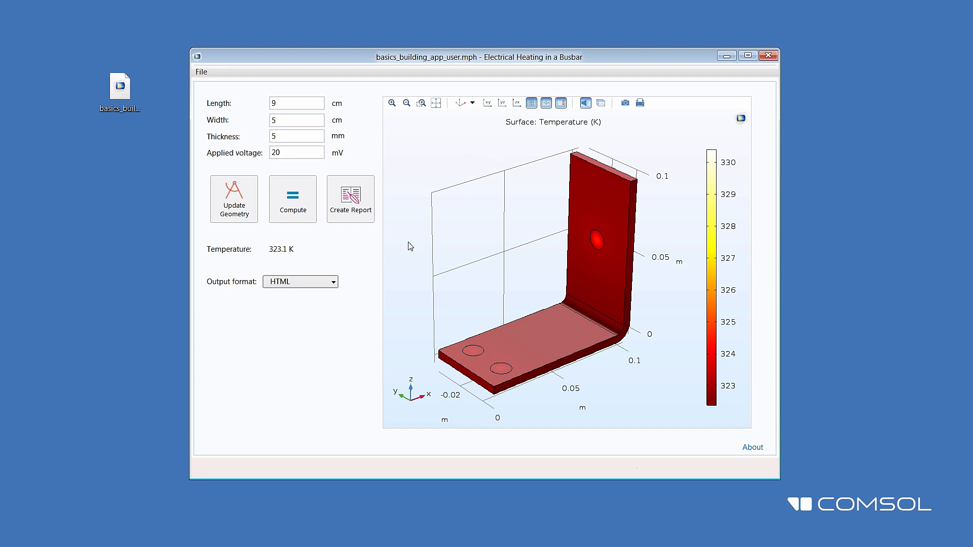
left_click(769, 56)
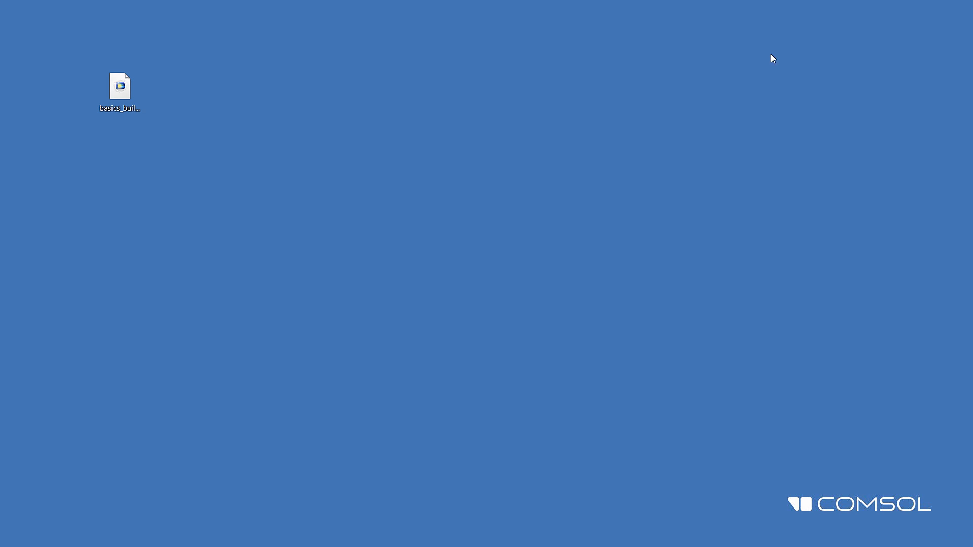
Open the desktop copy of basics_building_app_user.mph for editing, view its Model Builder, and return to the Application Builder
right_click(126, 105)
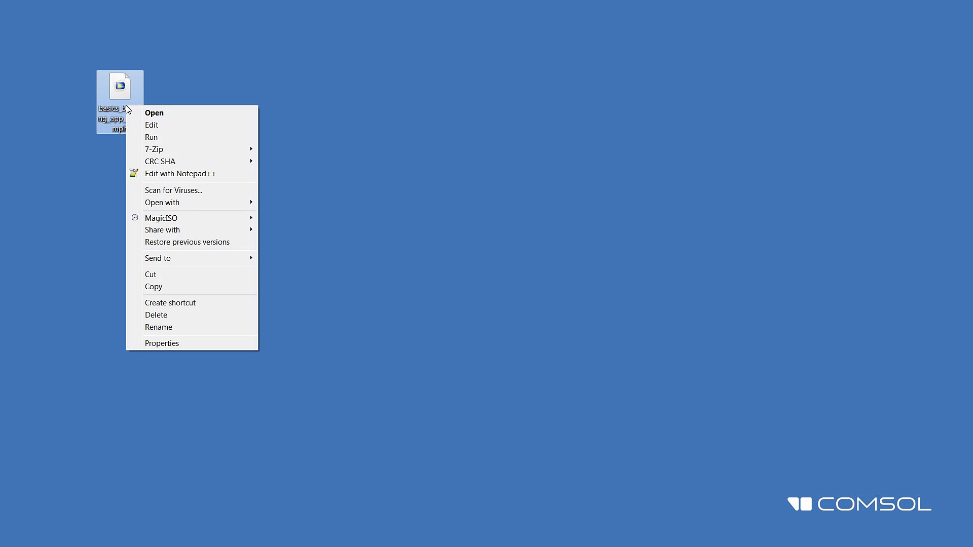
left_click(163, 128)
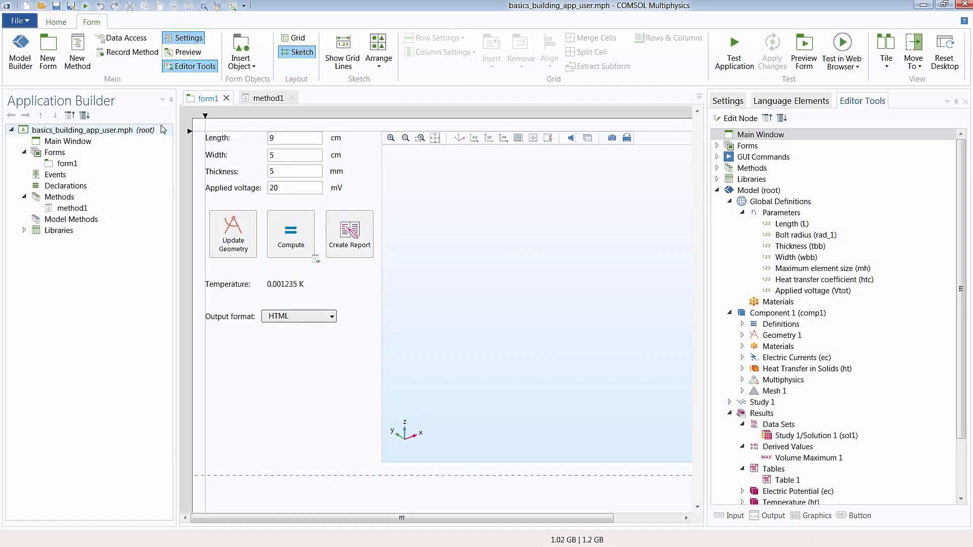
left_click(21, 62)
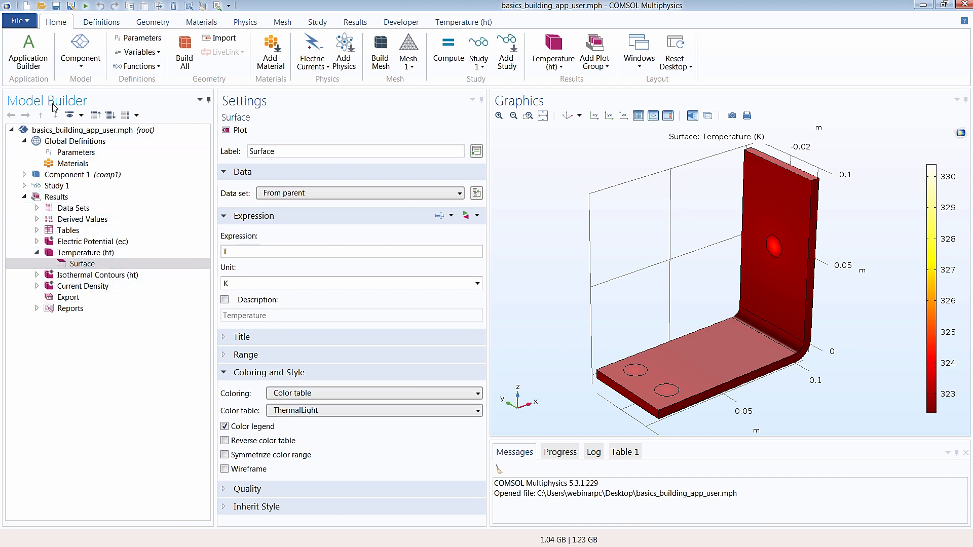
left_click(28, 60)
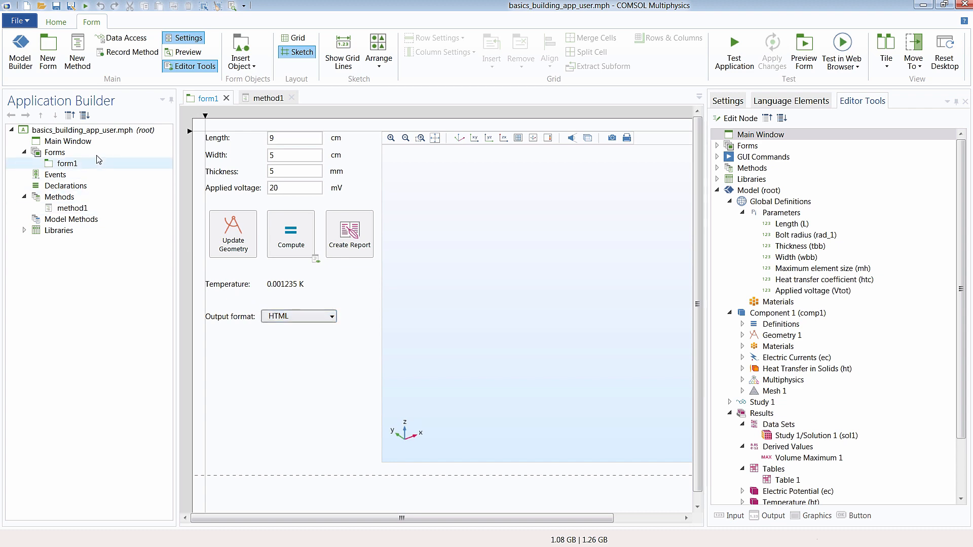
Show the root node's protection settings, open the password dialog for editing protection, and cancel it
left_click(94, 132)
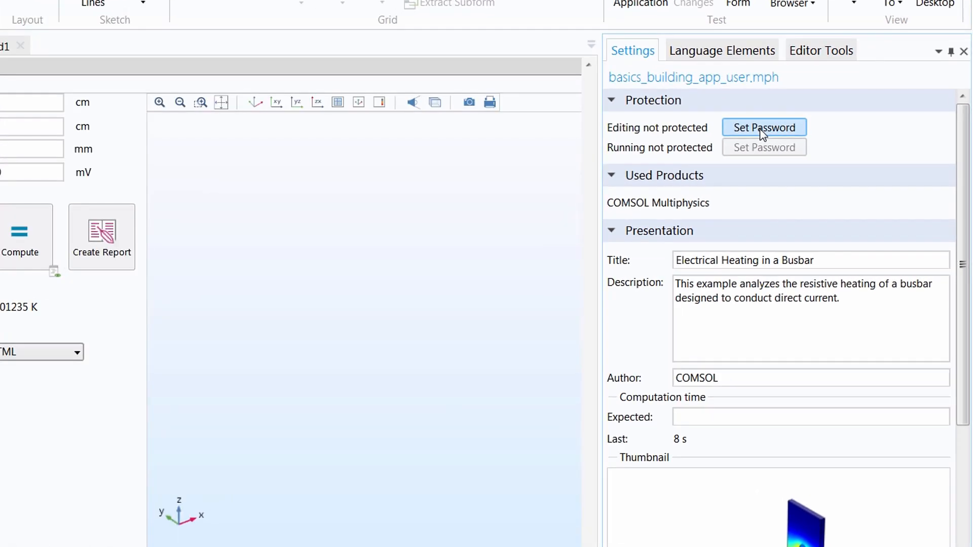
left_click(762, 133)
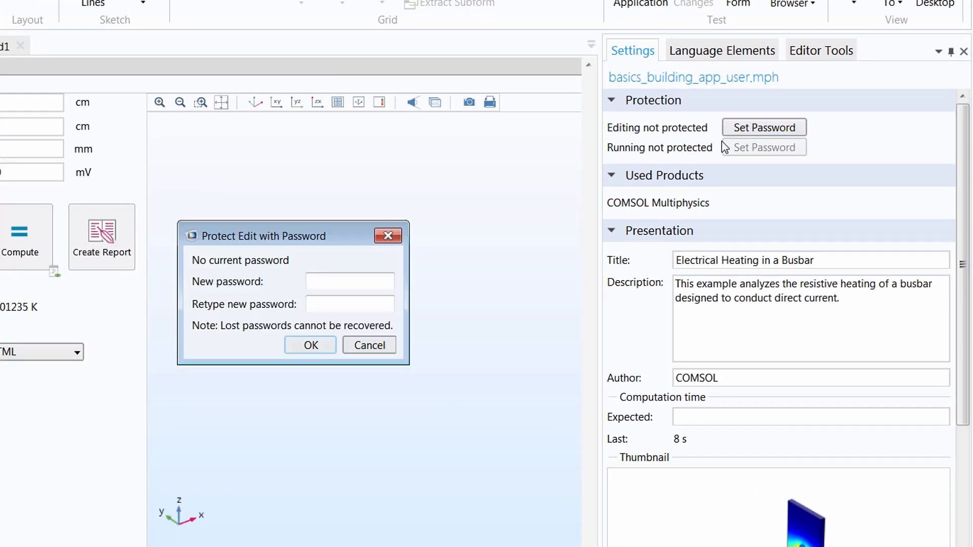
left_click(379, 344)
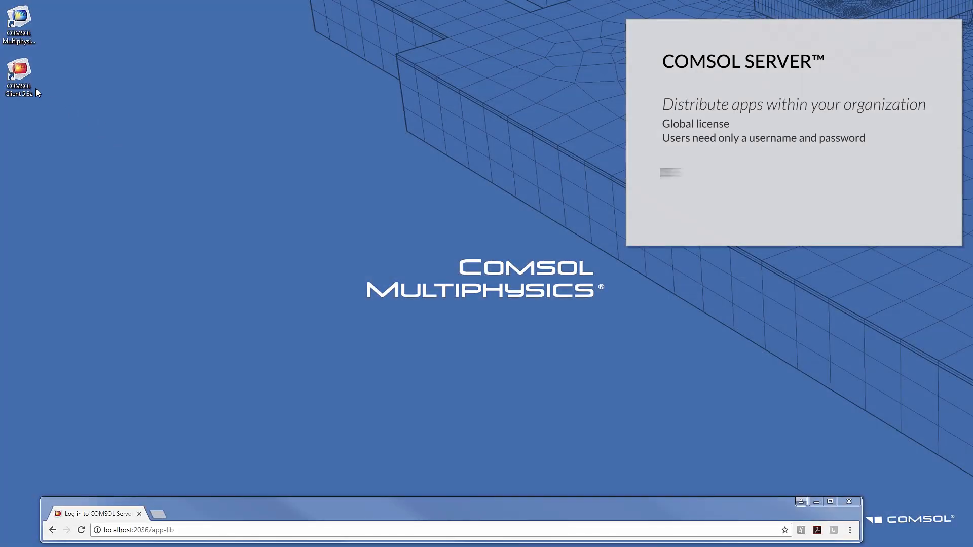
Launch COMSOL Client and connect to the server on localhost with the account's username and password
double_click(31, 85)
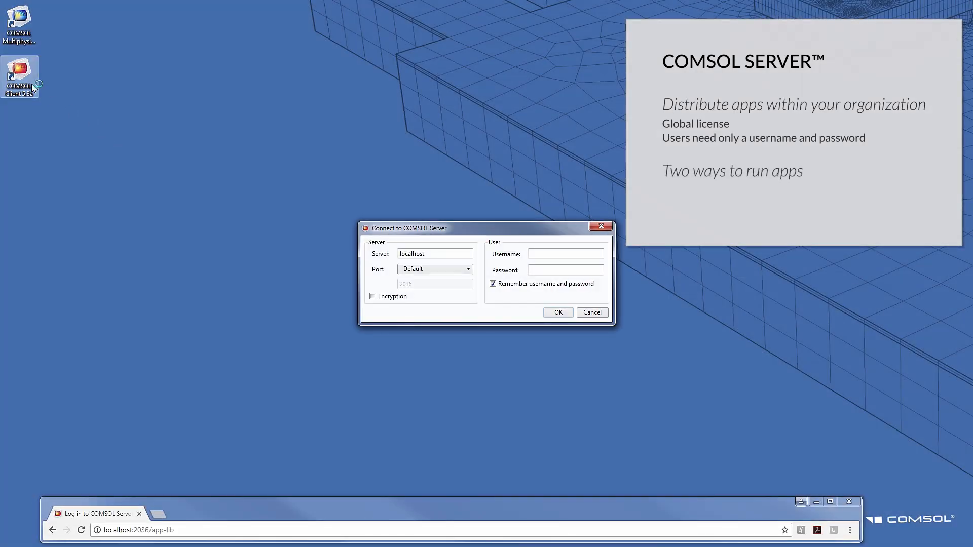
left_click(537, 252)
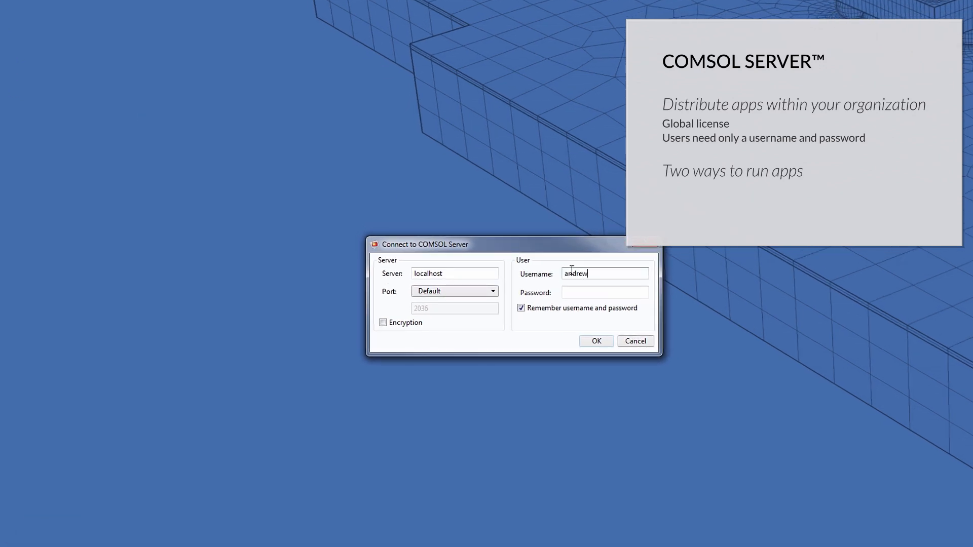
key("Tab")
type("•••••••••")
key("Return")
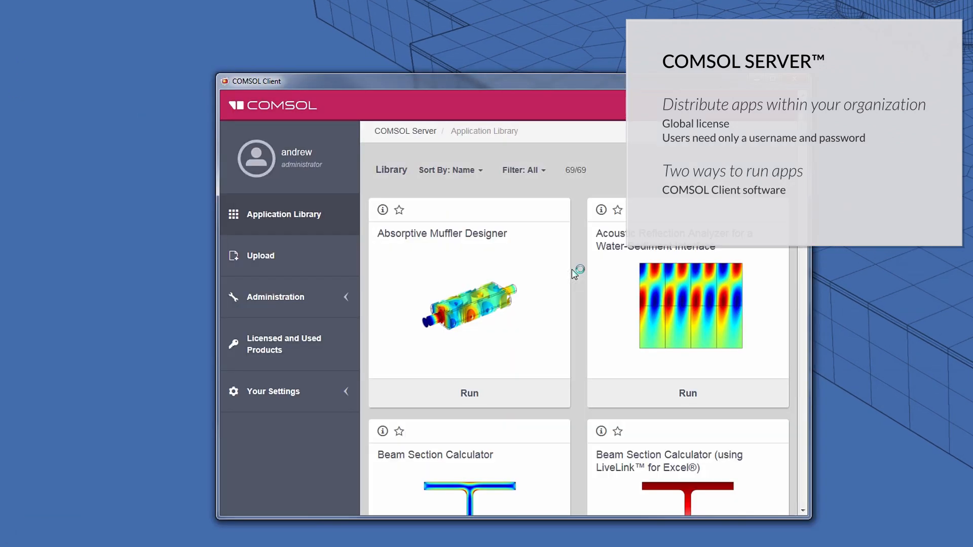
Enlarge the COMSOL Client window, sort the application library by date uploaded, and run the Electrical Heating in a Busbar app
left_click_drag(502, 78, 302, 6)
left_click_drag(606, 443, 959, 545)
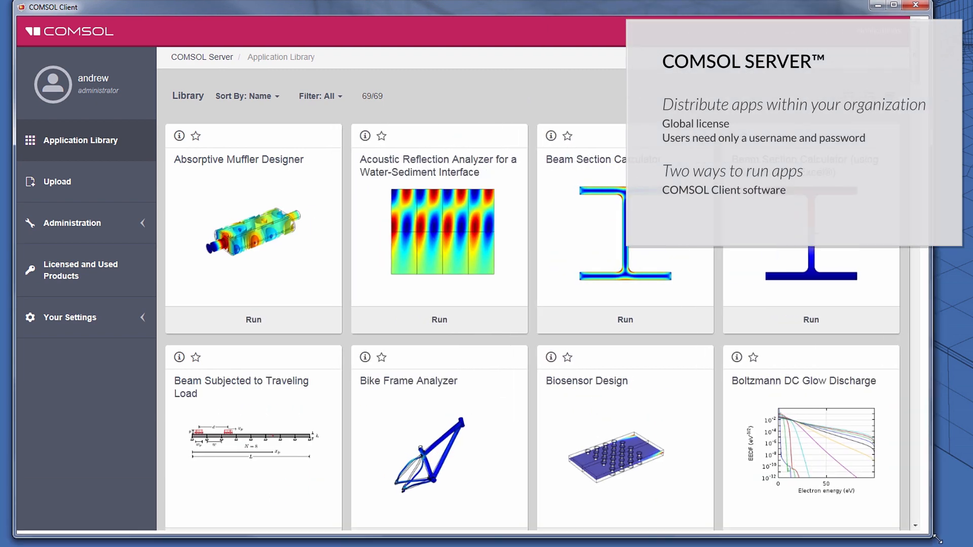
left_click(297, 97)
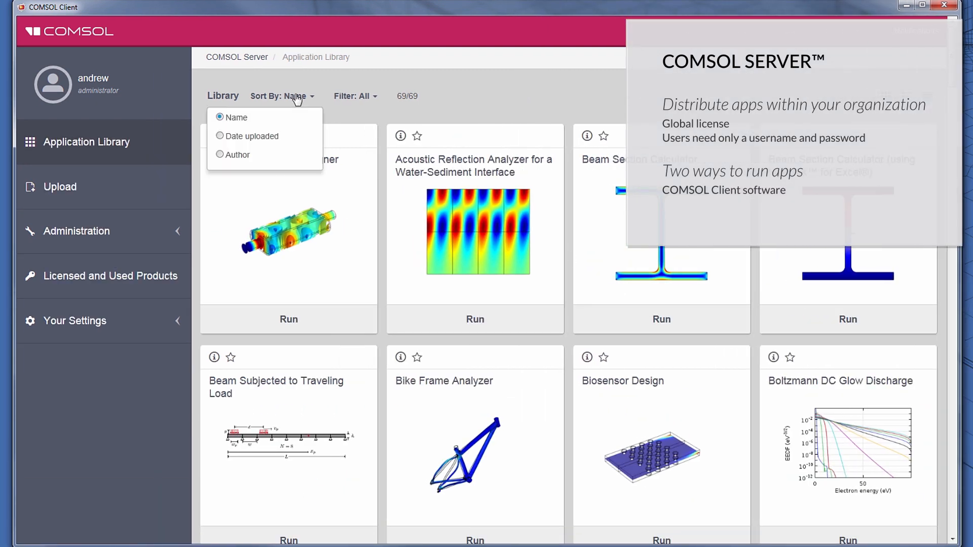
left_click(266, 137)
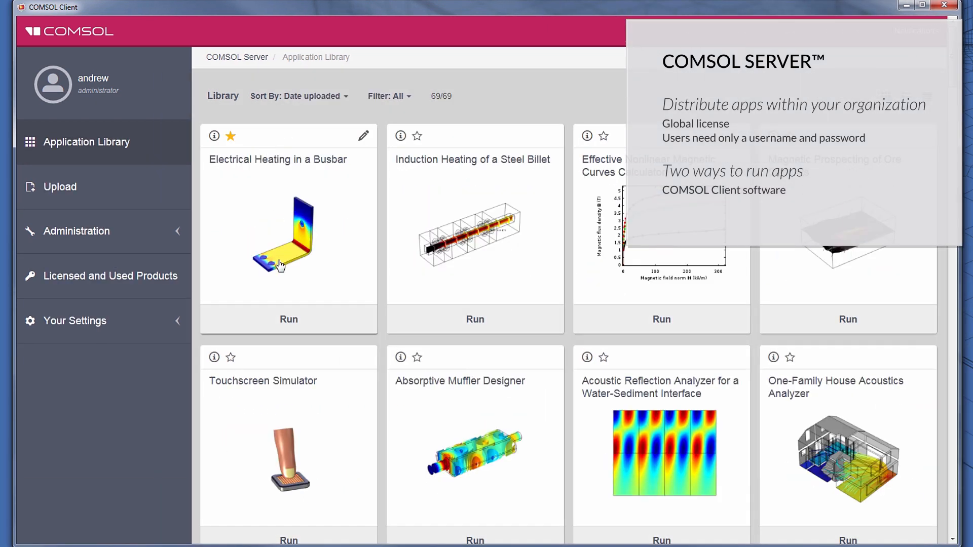
left_click(289, 328)
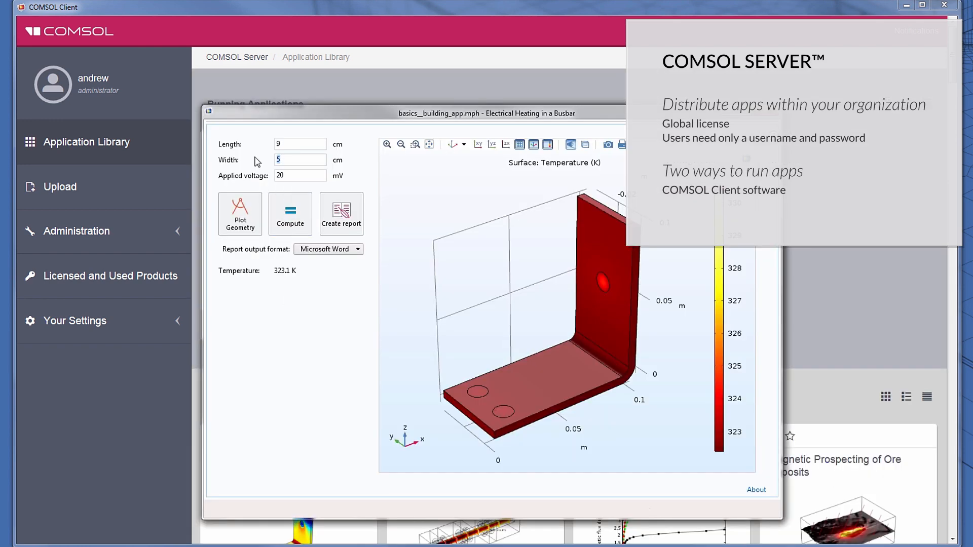
Set the busbar width to 8 cm in the client app, plot the geometry, and rotate it
type("8")
left_click(240, 213)
left_click_drag(486, 283, 416, 283)
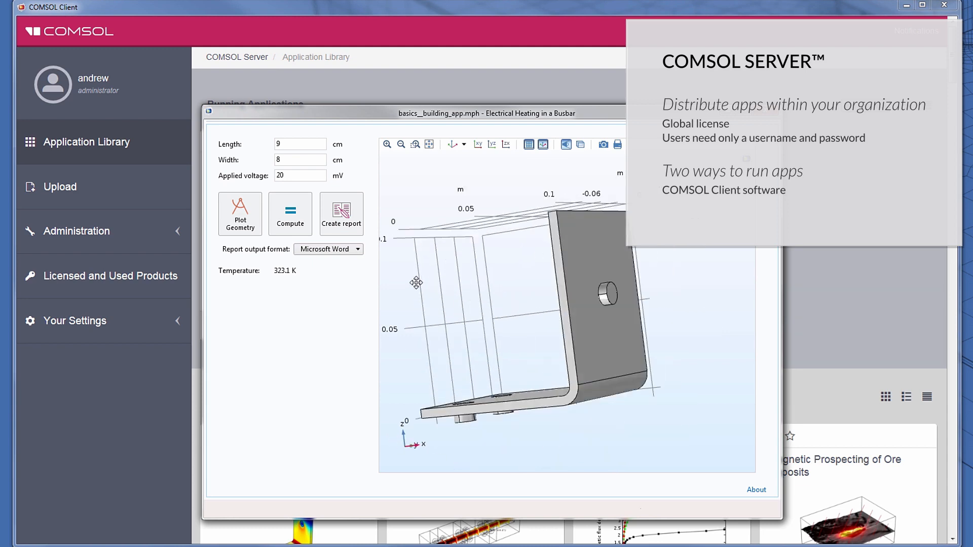
Keep Microsoft Word as the report output format, close the busbar app, and shut it down on the server
left_click(344, 250)
left_click(334, 260)
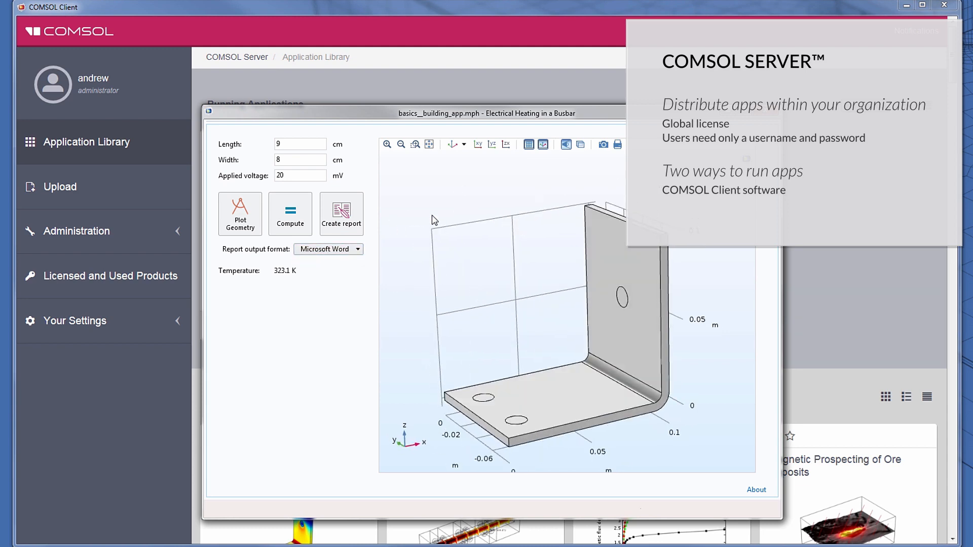
key("alt+F4")
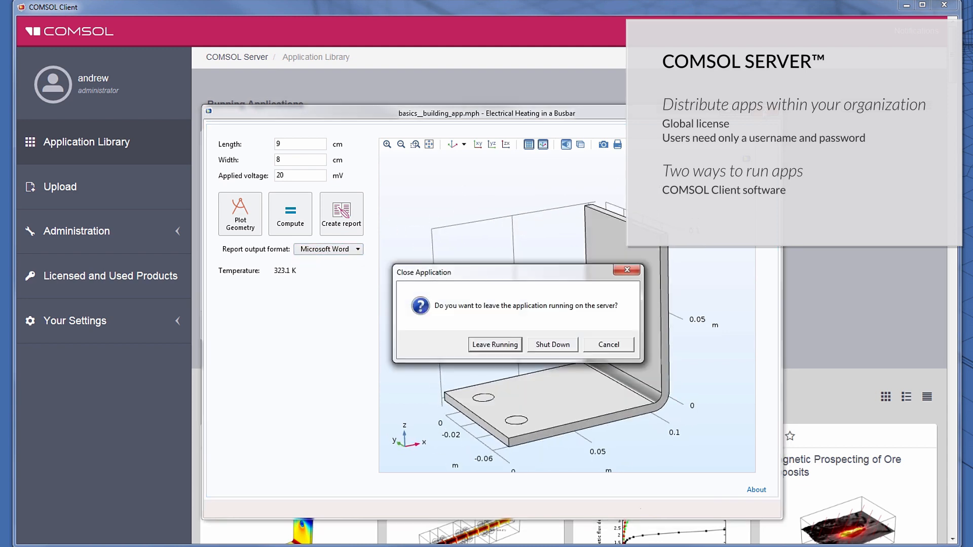
left_click(552, 344)
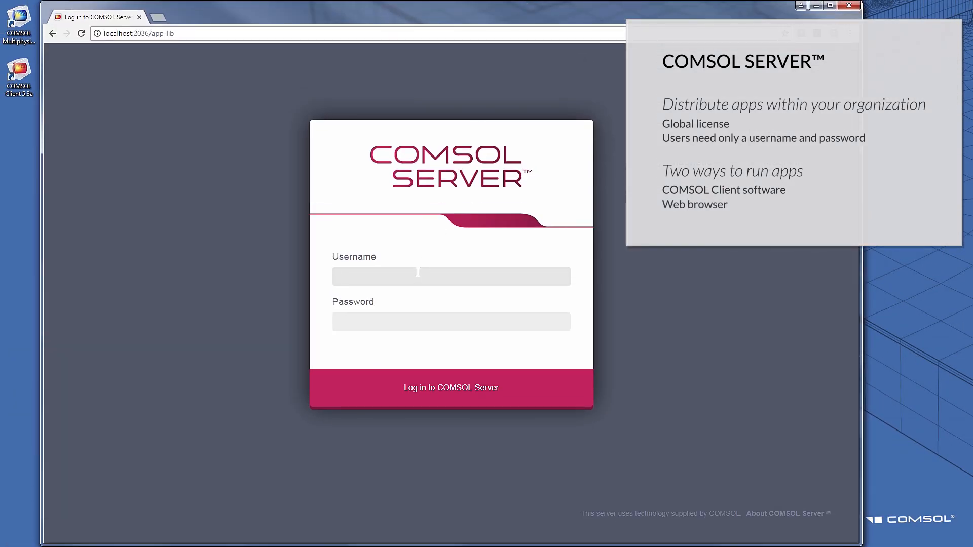
Log in to COMSOL Server in the web browser with the account's username and password
left_click(417, 272)
type("andrew")
key("Tab")
type("•••••••••")
key("Return")
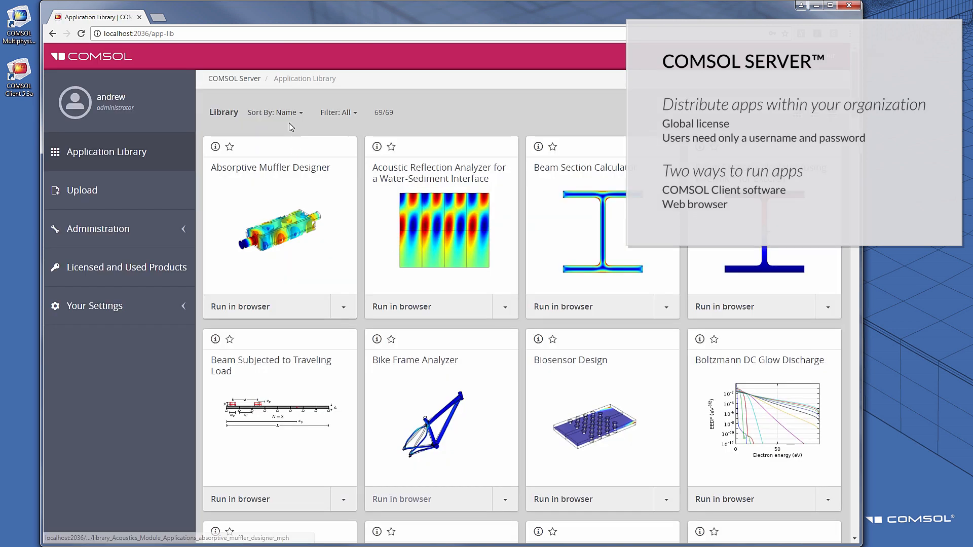
Sort the browser application library by date uploaded and run the Electrical Heating in a Busbar app in the browser
left_click(286, 112)
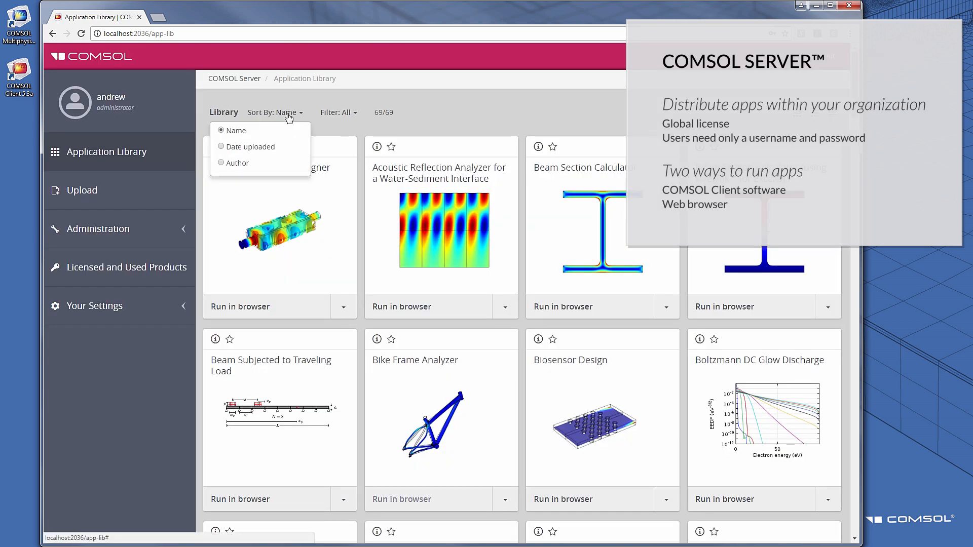
left_click(257, 147)
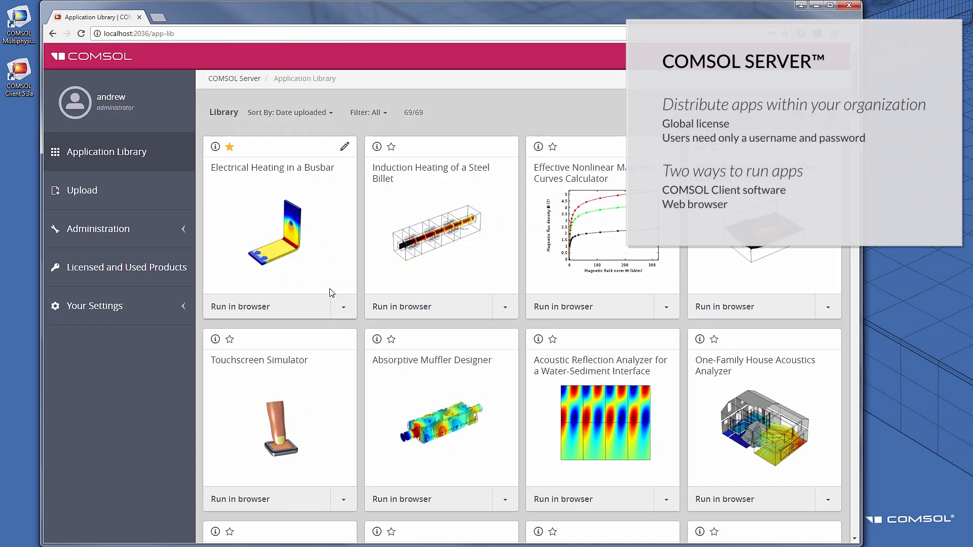
left_click(344, 306)
left_click(319, 329)
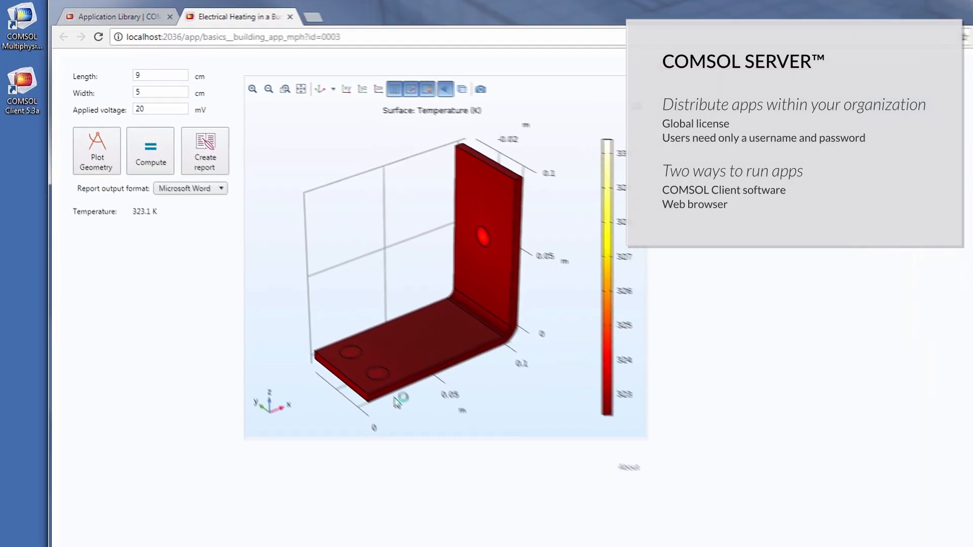
Set the busbar width to 8 cm in the browser app, plot and rotate the geometry, and keep Microsoft Word as report format
left_click(170, 103)
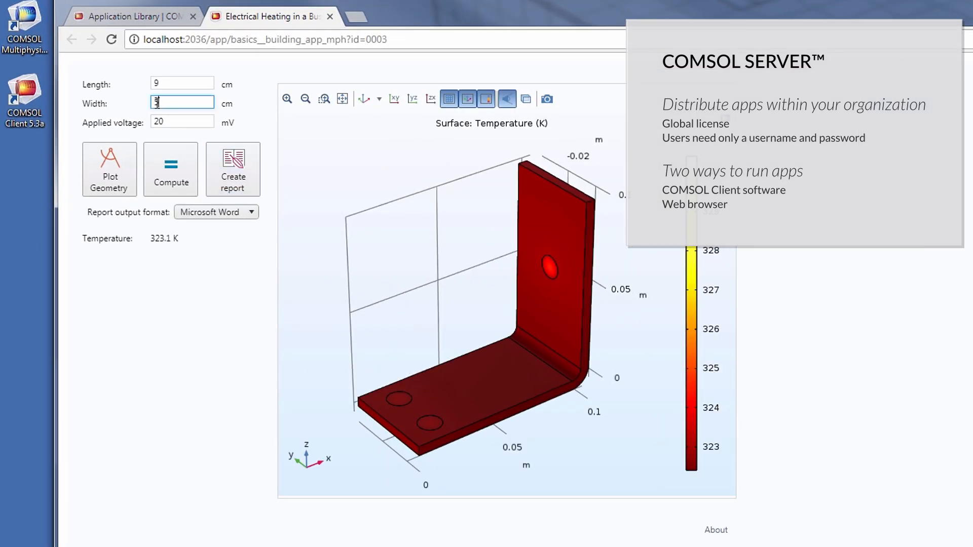
type("8")
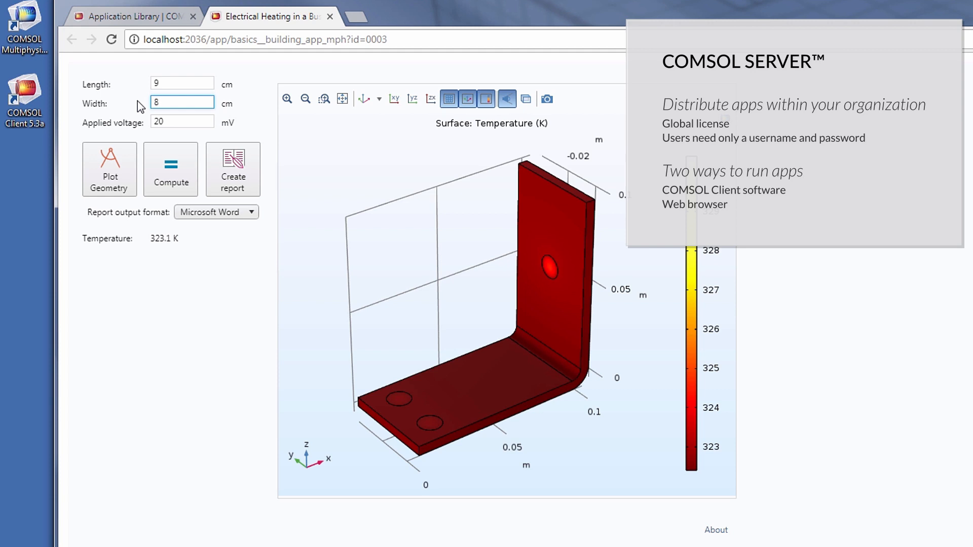
left_click(124, 173)
left_click_drag(417, 320, 319, 265)
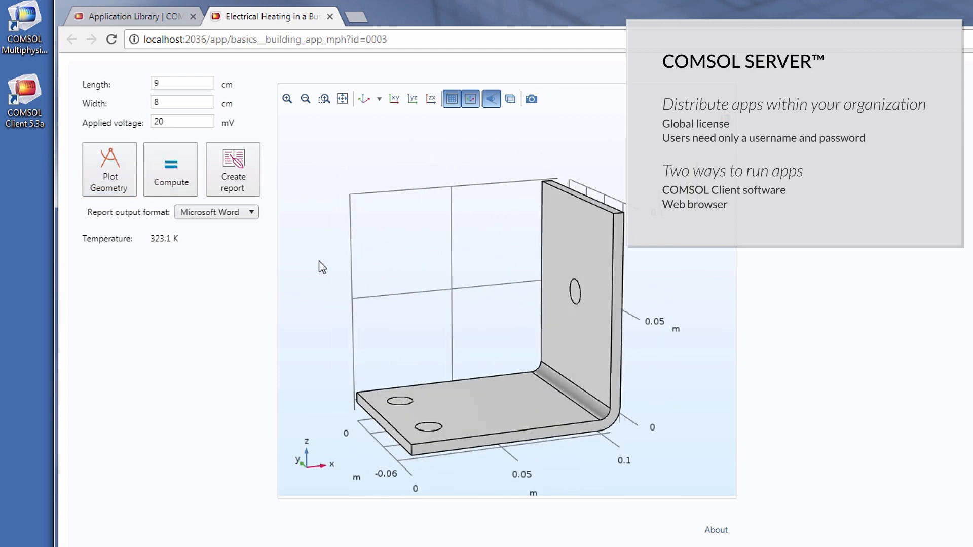
left_click(248, 213)
left_click(232, 216)
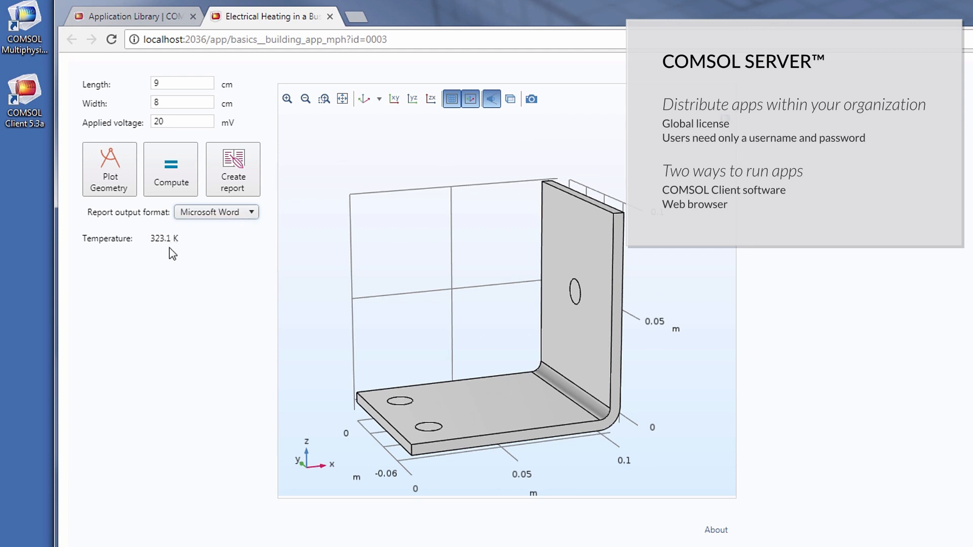